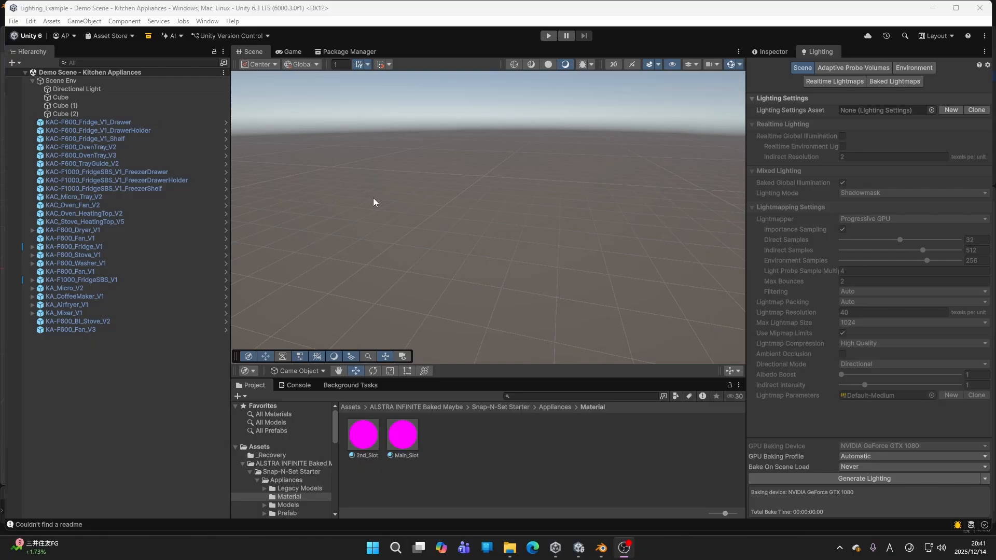
Step: Switch the 2nd_Slot and Main_Slot materials to the Universal Render Pipeline/Lit shader
{"action": "mouse_move", "coordinate": [376, 193]}
{"action": "right_mouse_down"}
{"action": "mouse_move", "coordinate": [396, 187]}
{"action": "mouse_move", "coordinate": [374, 182]}
{"action": "right_mouse_up"}
{"action": "scroll", "coordinate": [375, 183], "scroll_direction": "up", "scroll_amount": 2}
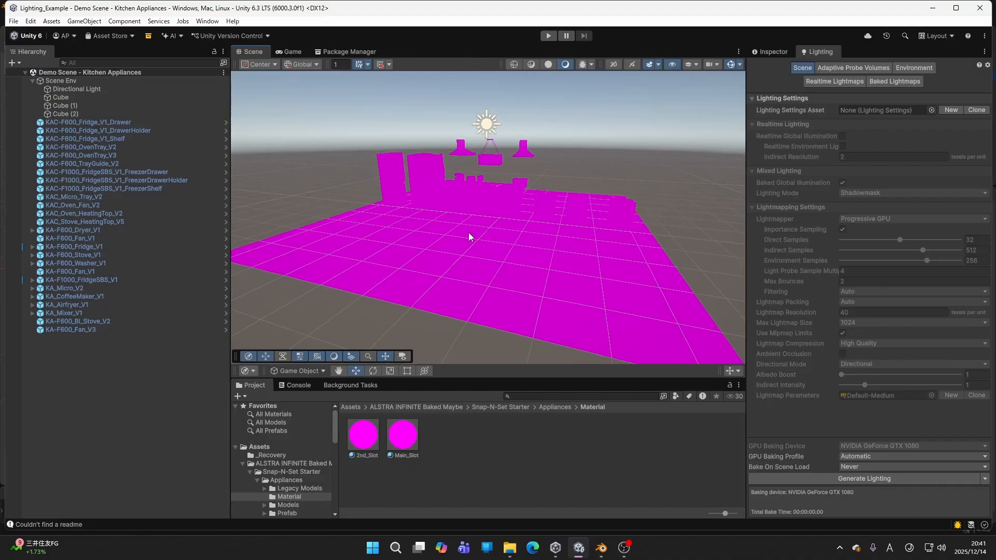
{"action": "right_click_drag", "start_coordinate": [469, 233], "coordinate": [470, 217]}
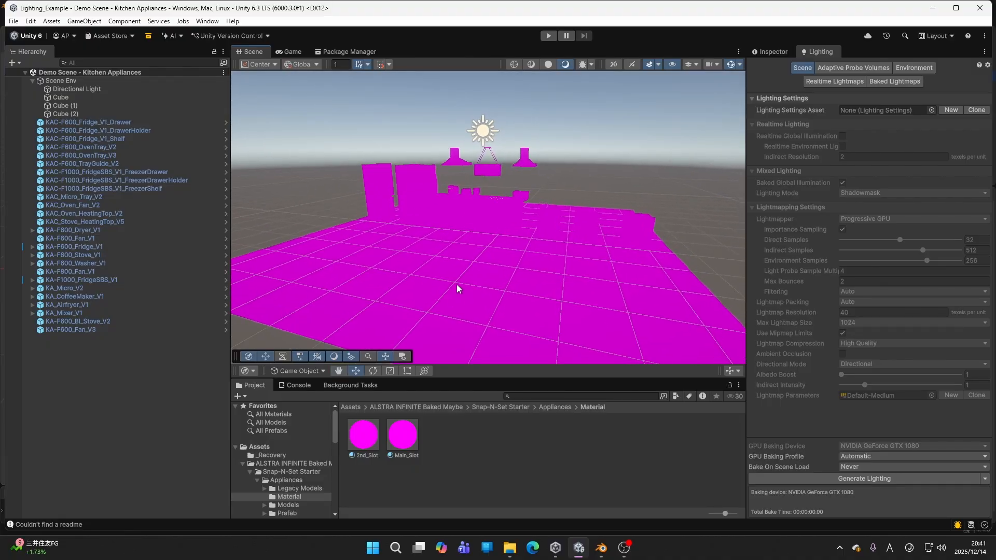
{"action": "left_click", "coordinate": [761, 51]}
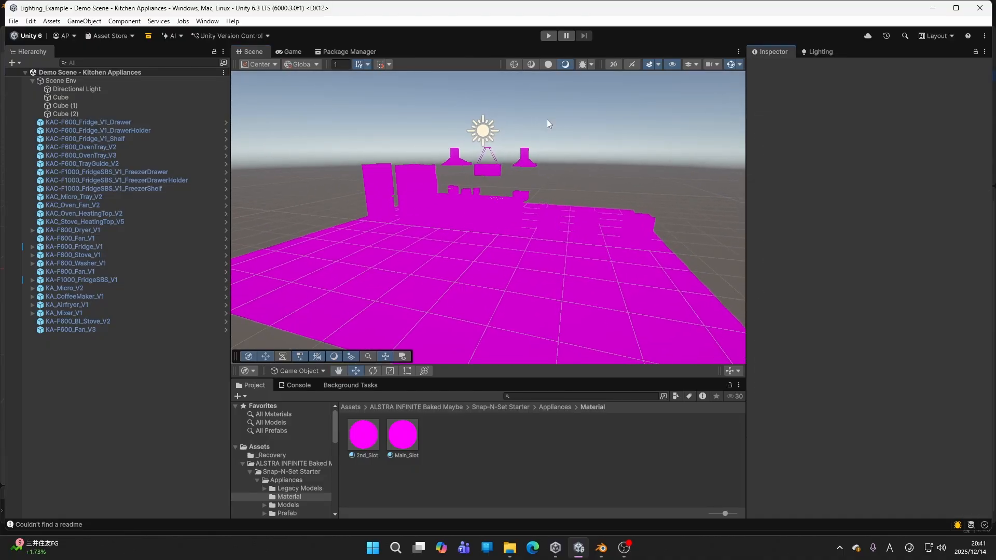
{"action": "right_click_drag", "start_coordinate": [547, 119], "coordinate": [547, 122]}
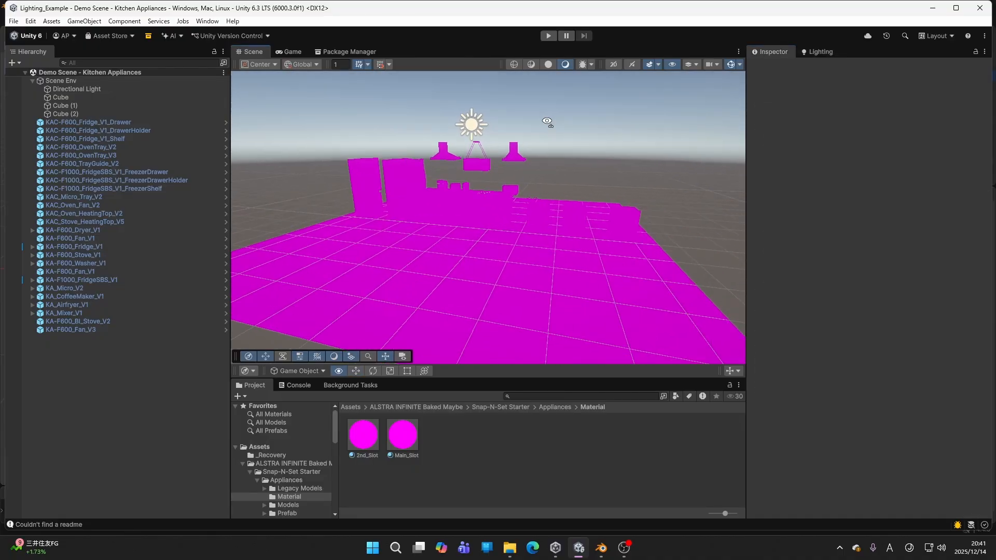
{"action": "left_click", "coordinate": [448, 209]}
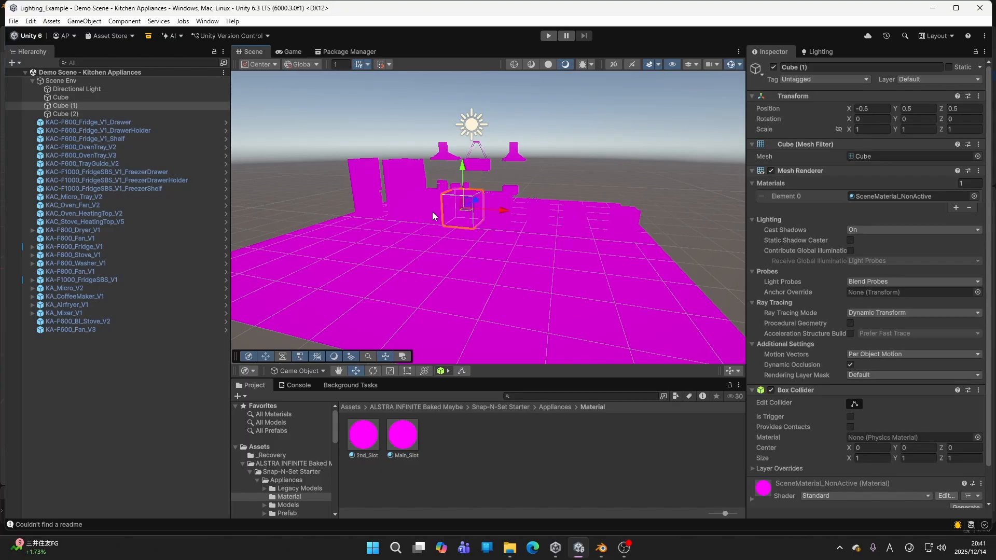
{"action": "left_click", "coordinate": [369, 457]}
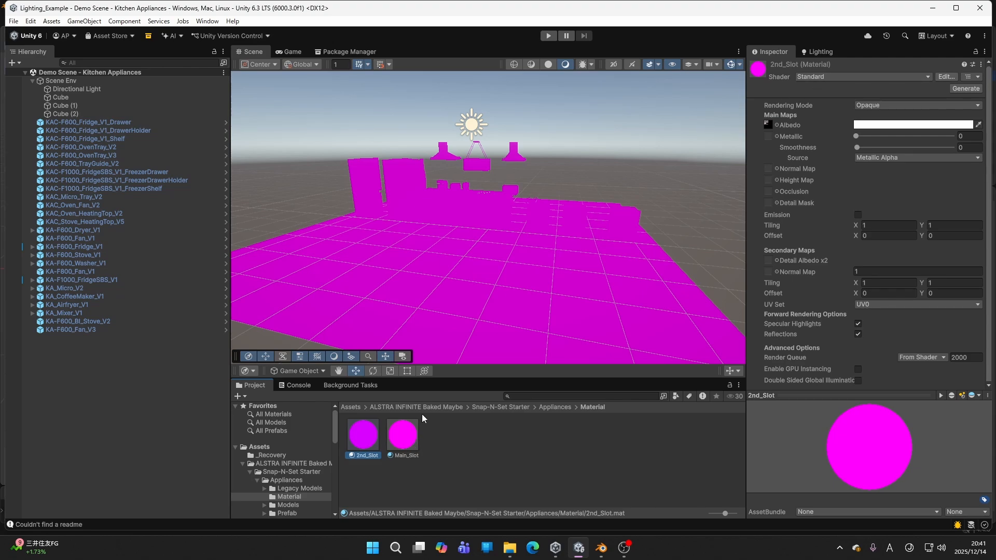
{"action": "left_click", "coordinate": [462, 452]}
{"action": "left_click", "coordinate": [355, 440]}
{"action": "left_click", "coordinate": [404, 441], "text": "ctrl"}
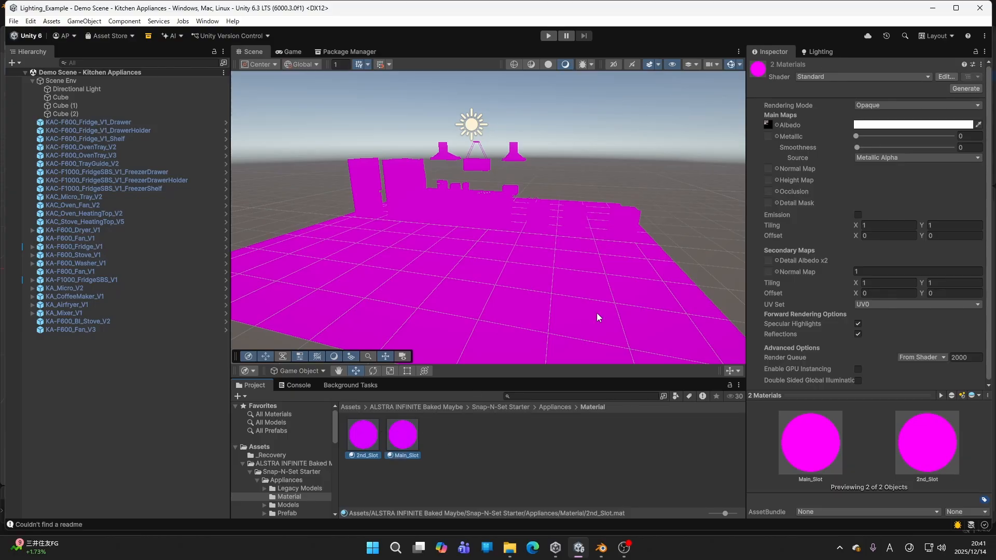
{"action": "left_click", "coordinate": [828, 78]}
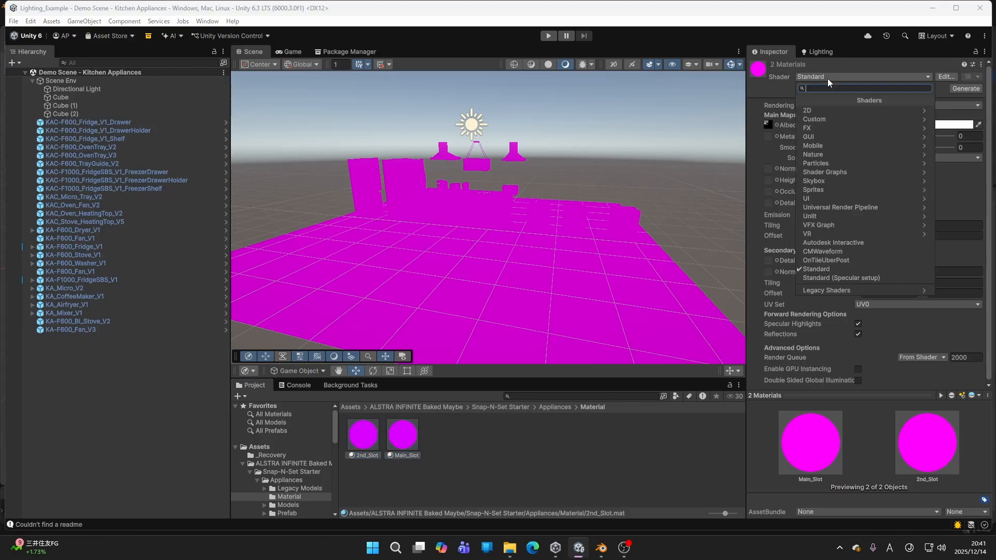
{"action": "type", "text": "lit"}
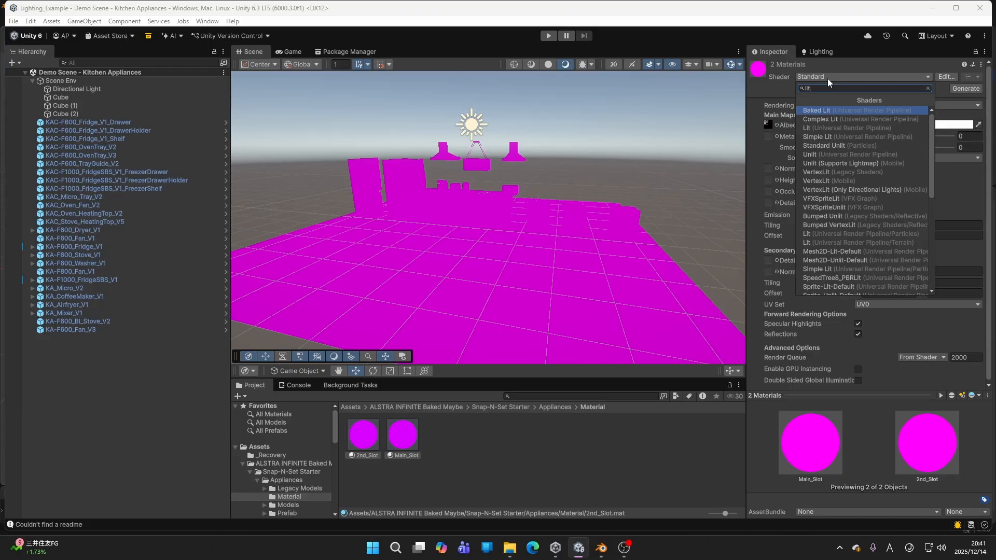
{"action": "left_click", "coordinate": [839, 128]}
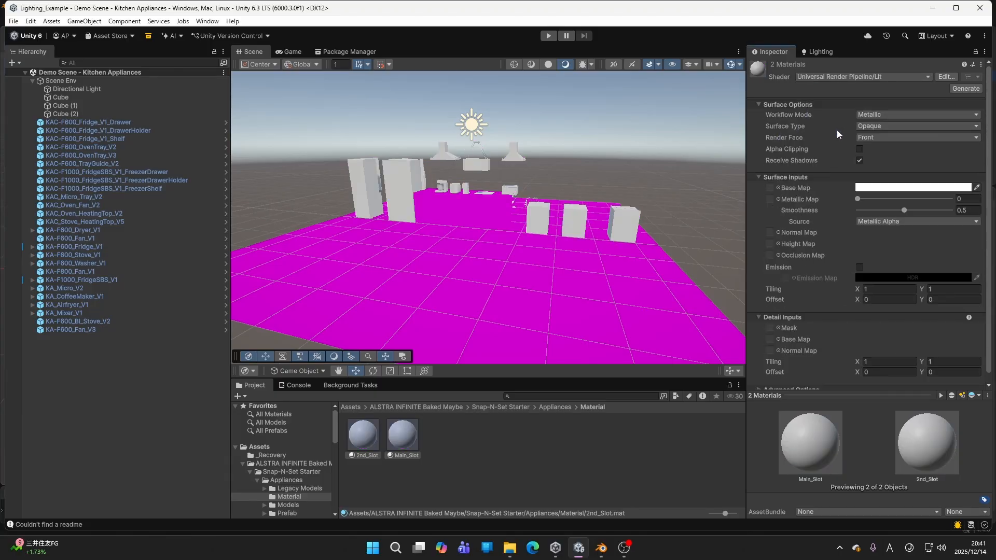
Step: Create a new material named Walls in the appliances' Material folder for the floor and counter cubes
{"action": "right_click_drag", "start_coordinate": [576, 172], "coordinate": [510, 204]}
{"action": "key", "text": "w"}
{"action": "left_click", "coordinate": [495, 201]}
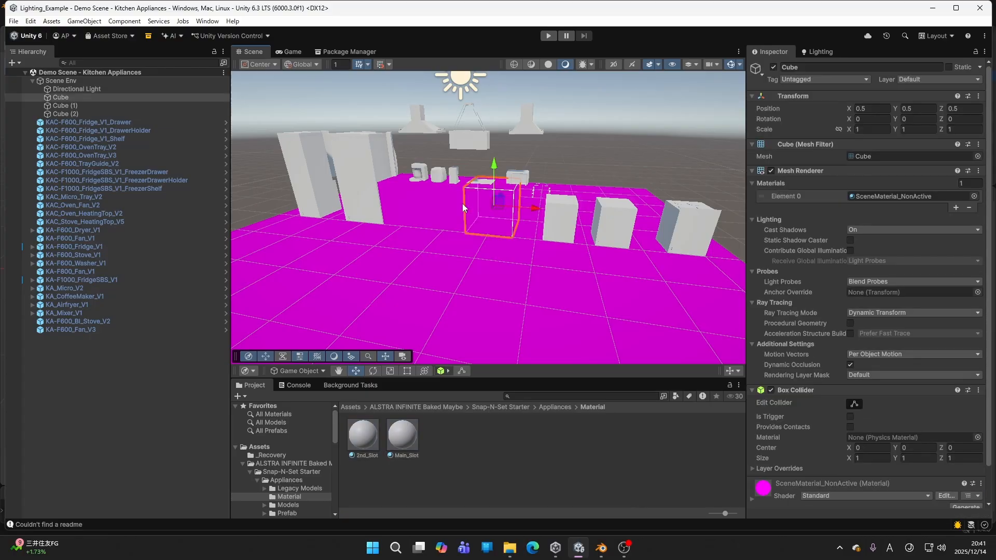
{"action": "left_click", "coordinate": [468, 287]}
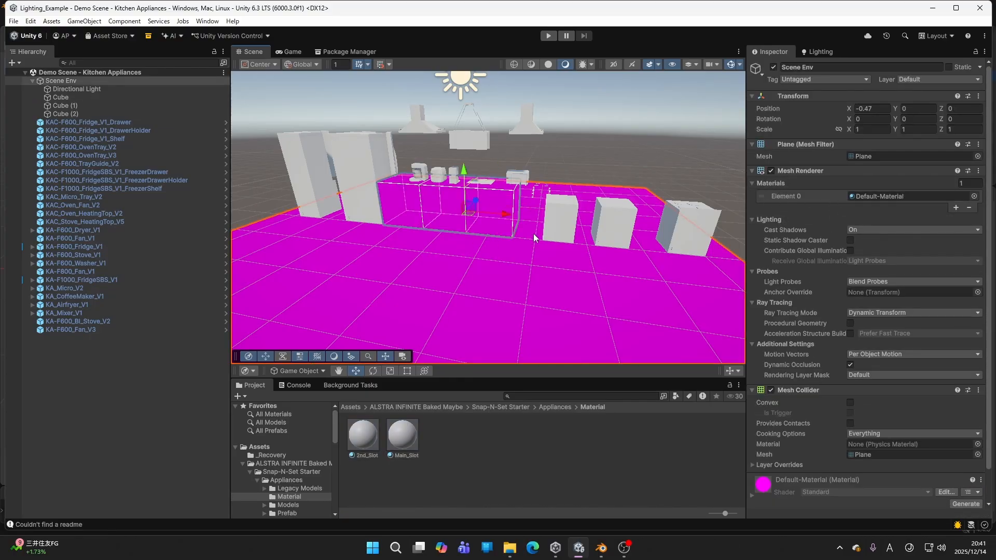
{"action": "right_click", "coordinate": [453, 437]}
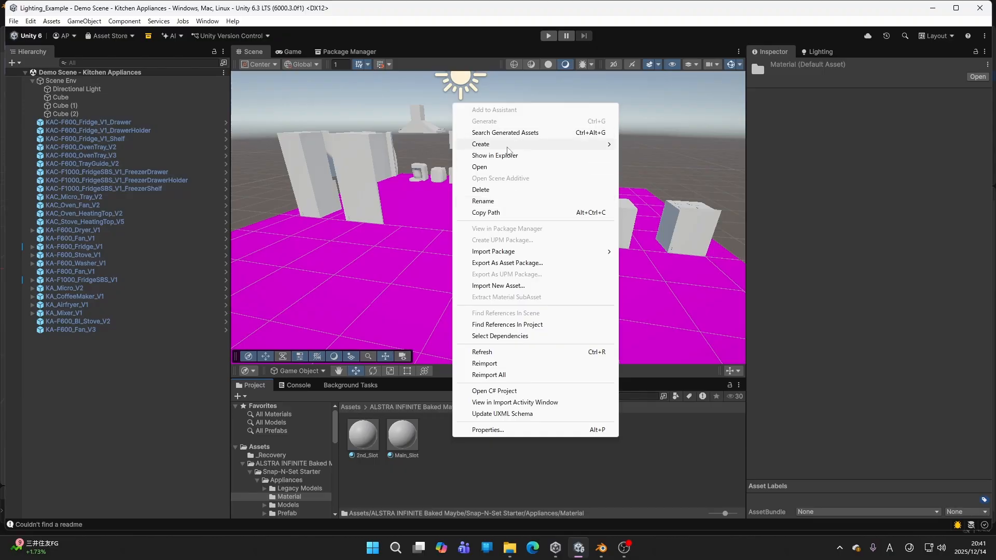
{"action": "mouse_move", "coordinate": [592, 144]}
{"action": "left_click", "coordinate": [668, 155]}
{"action": "type", "text": "Wa"}
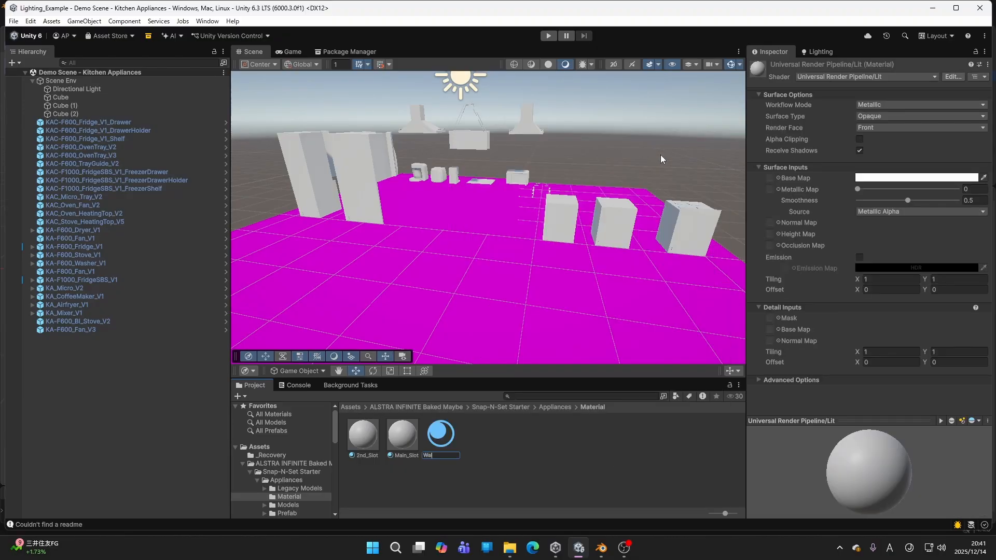
{"action": "type", "text": "lls"}
{"action": "key", "text": "Return"}
Step: Apply the Walls material to the floor plane and the three counter cubes in the scene
{"action": "left_click_drag", "start_coordinate": [441, 434], "coordinate": [444, 231]}
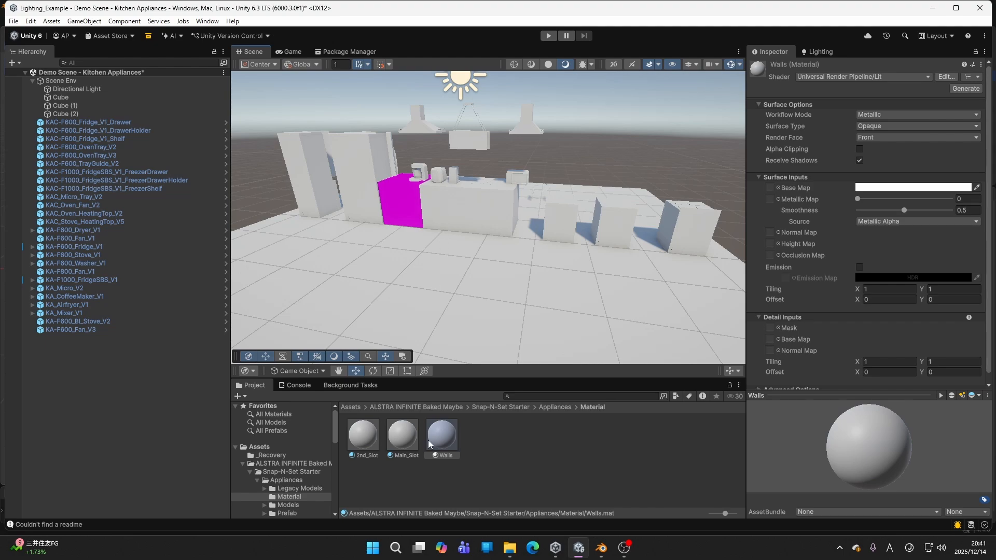
{"action": "left_click_drag", "start_coordinate": [429, 445], "coordinate": [406, 216]}
{"action": "mouse_move", "coordinate": [515, 298]}
{"action": "left_mouse_down", "text": "alt"}
{"action": "mouse_move", "coordinate": [488, 298]}
{"action": "mouse_move", "coordinate": [512, 309]}
{"action": "left_mouse_up", "text": "alt"}
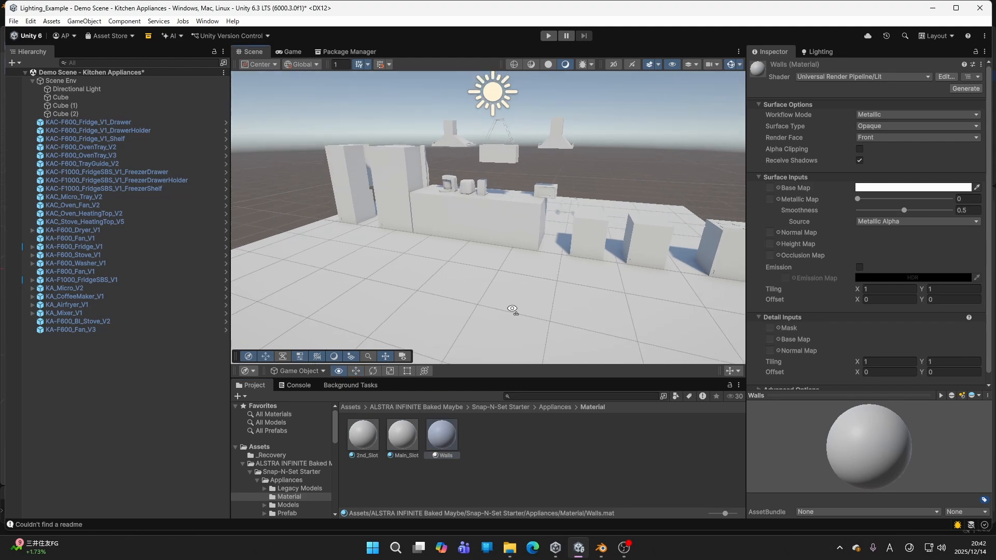
{"action": "right_click_drag", "start_coordinate": [512, 309], "coordinate": [514, 310]}
{"action": "key", "text": "s"}
{"action": "right_click_drag", "start_coordinate": [454, 331], "coordinate": [463, 294]}
{"action": "key", "text": "w"}
Step: Assign the appliance texture from the Texture folder as the base map of the 2nd_Slot material
{"action": "left_click", "coordinate": [372, 428]}
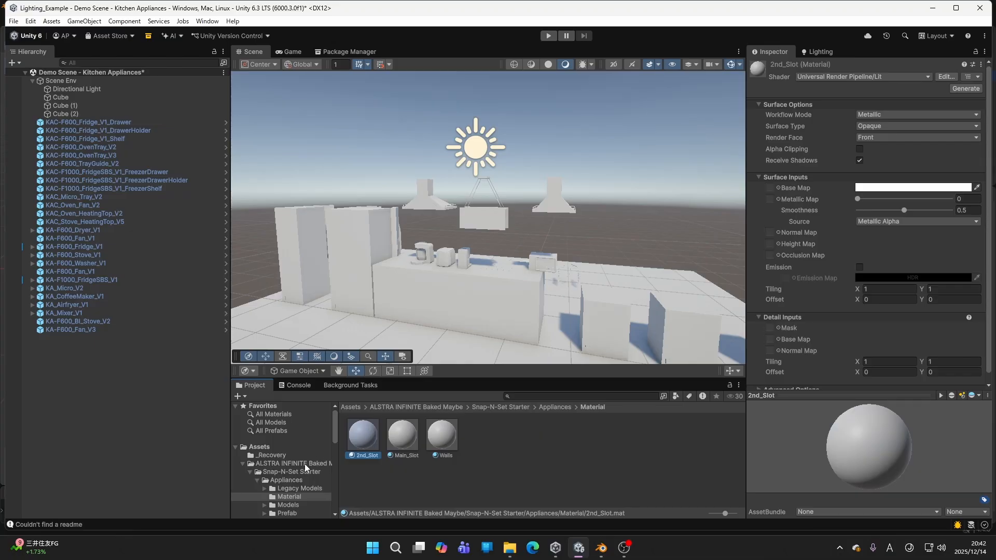
{"action": "scroll", "coordinate": [306, 468], "scroll_direction": "down", "scroll_amount": 1}
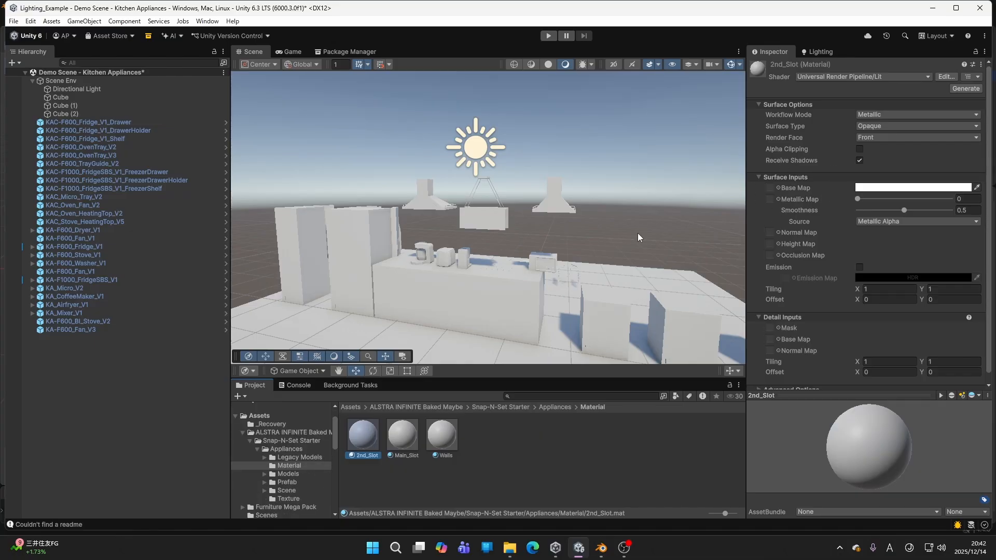
{"action": "right_click_drag", "start_coordinate": [464, 241], "coordinate": [462, 269]}
{"action": "key", "text": "s"}
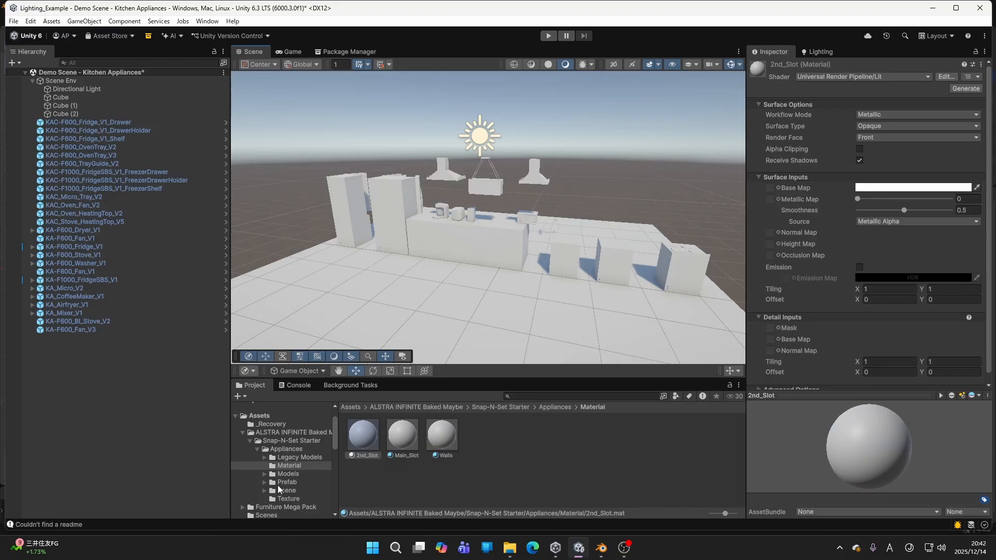
{"action": "scroll", "coordinate": [303, 474], "scroll_direction": "down", "scroll_amount": 1}
{"action": "left_click", "coordinate": [293, 468]}
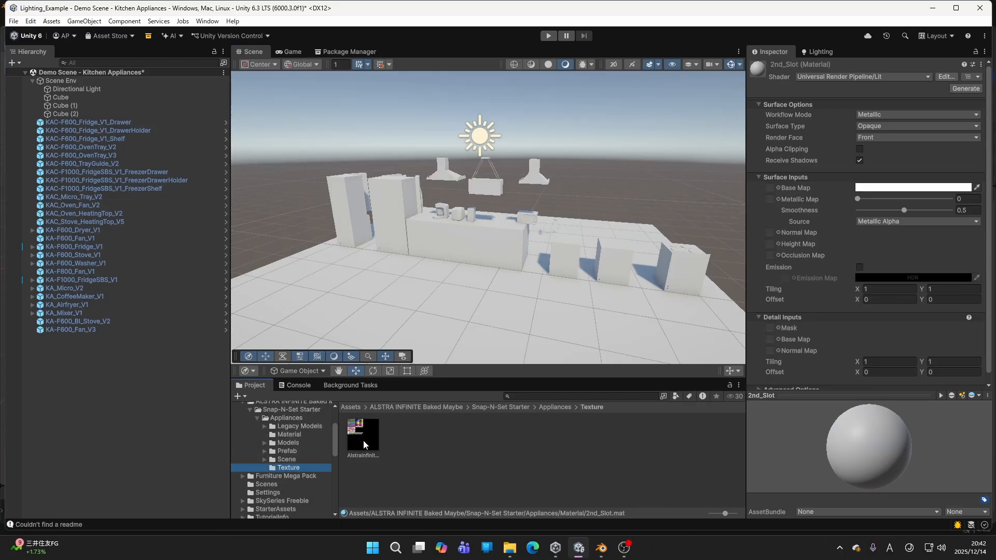
{"action": "left_click_drag", "start_coordinate": [365, 445], "coordinate": [757, 186]}
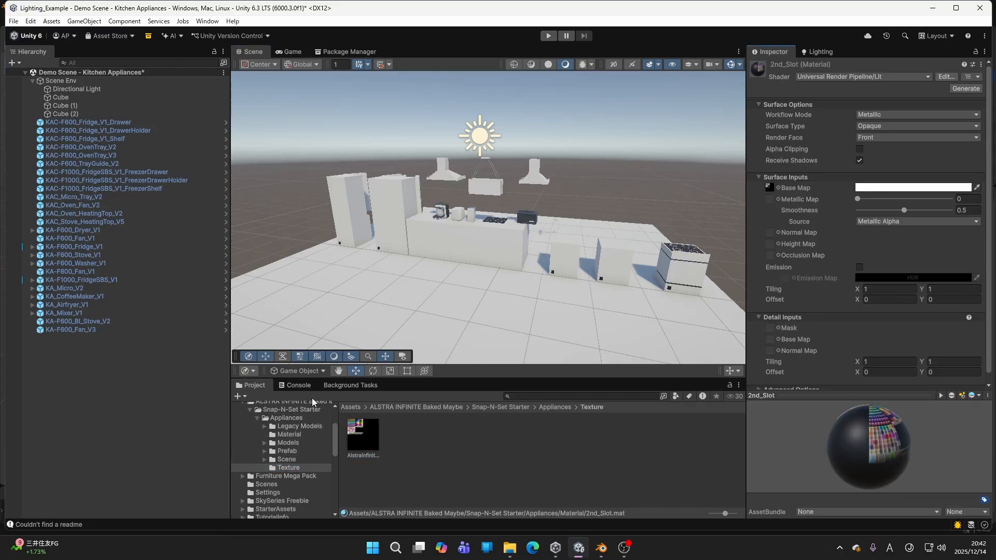
Step: Assign the same appliance texture as the base map of the Main_Slot material
{"action": "left_click", "coordinate": [308, 436]}
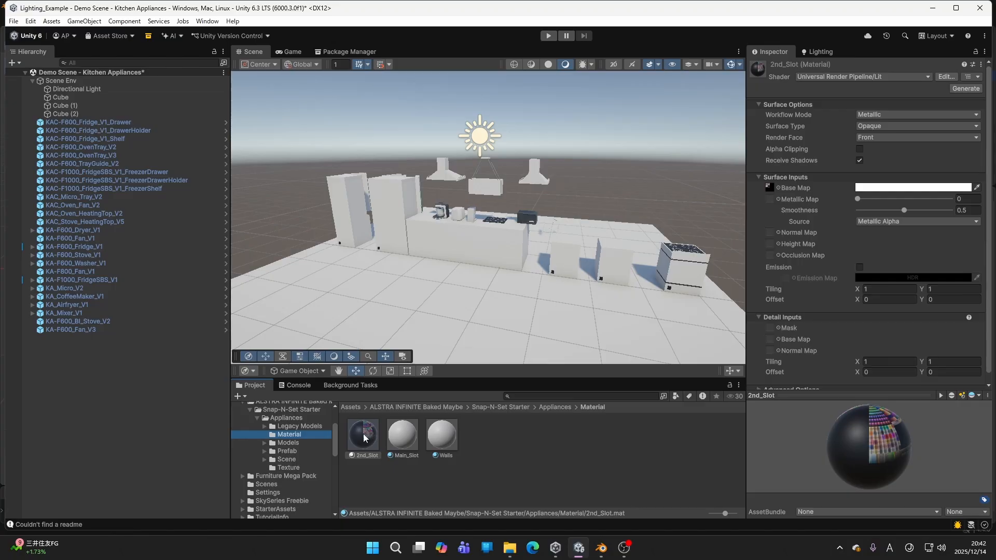
{"action": "left_click", "coordinate": [398, 440]}
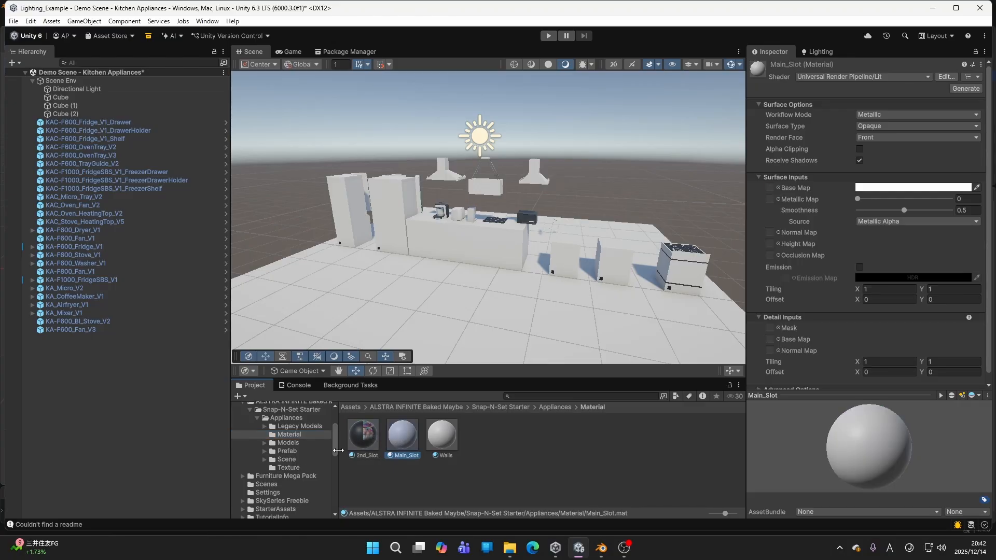
{"action": "left_click", "coordinate": [288, 468]}
{"action": "left_click_drag", "start_coordinate": [363, 441], "coordinate": [767, 189]}
Step: Close the freezer door of the side-by-side fridge KA-F1000_FridgeSBS_V1 by changing its Y rotation
{"action": "right_click_drag", "start_coordinate": [541, 221], "coordinate": [423, 176]}
{"action": "key", "text": "w"}
{"action": "key", "text": "s"}
{"action": "left_click", "coordinate": [422, 177]}
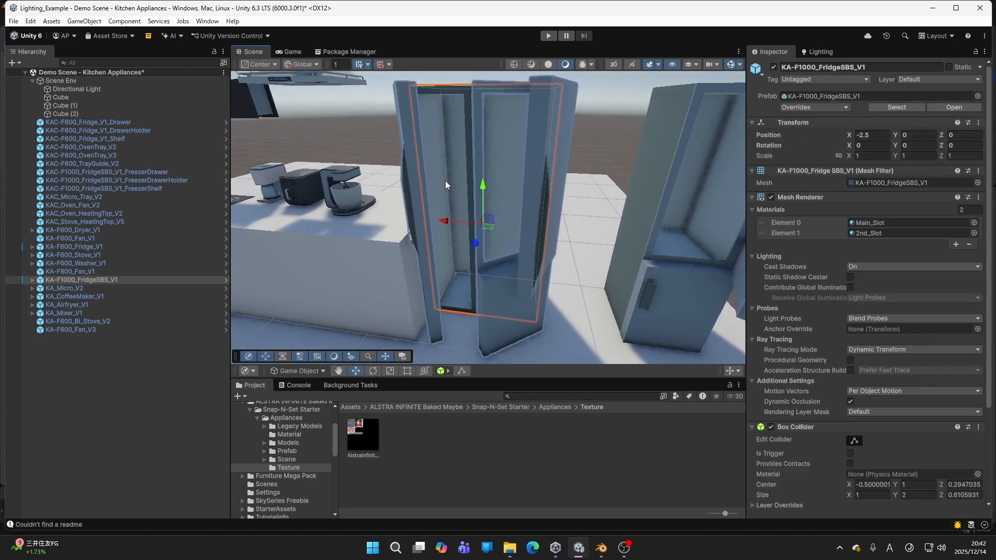
{"action": "left_click", "coordinate": [415, 157]}
{"action": "right_click_drag", "start_coordinate": [574, 166], "coordinate": [570, 187]}
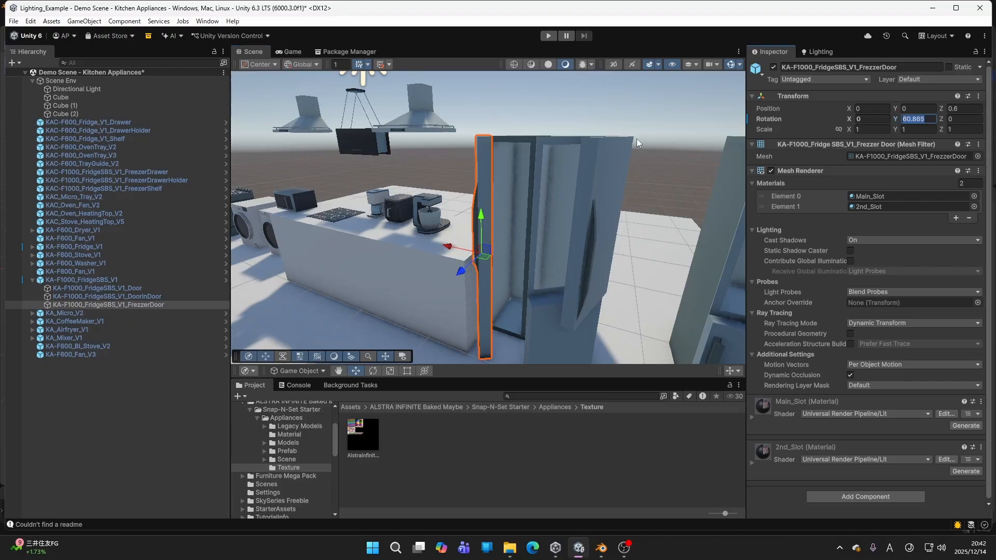
Step: Set the Y rotation of the side-by-side fridge's DoorInDoor panel to 0
{"action": "right_click_drag", "start_coordinate": [637, 139], "coordinate": [573, 151]}
{"action": "left_click", "coordinate": [566, 150]}
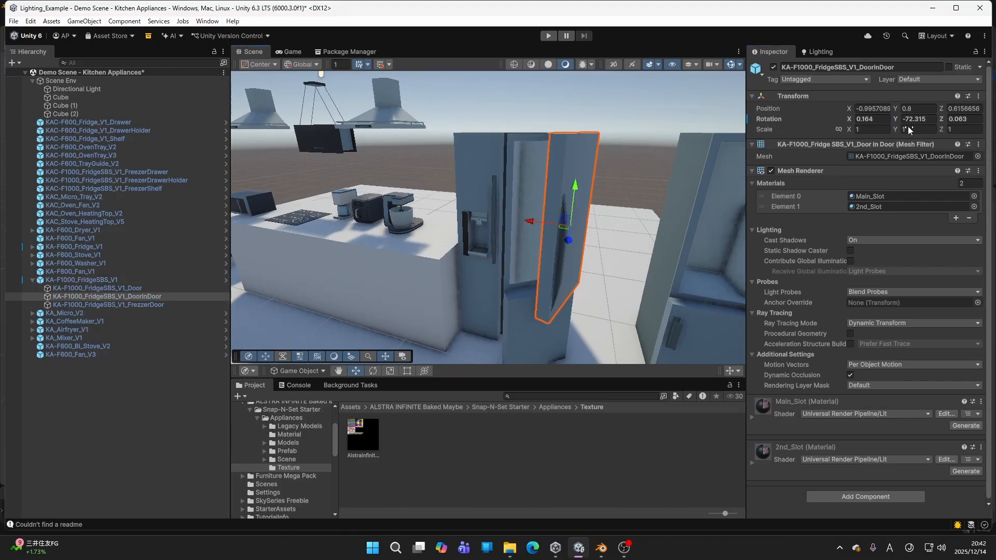
{"action": "left_click_drag", "start_coordinate": [930, 120], "coordinate": [876, 125]}
{"action": "type", "text": "0"}
Step: Set the Y rotation of the side-by-side fridge's main door, KA-F1000_FridgeSBS_V1_Door, to 0
{"action": "left_click", "coordinate": [574, 309]}
{"action": "left_click", "coordinate": [543, 311]}
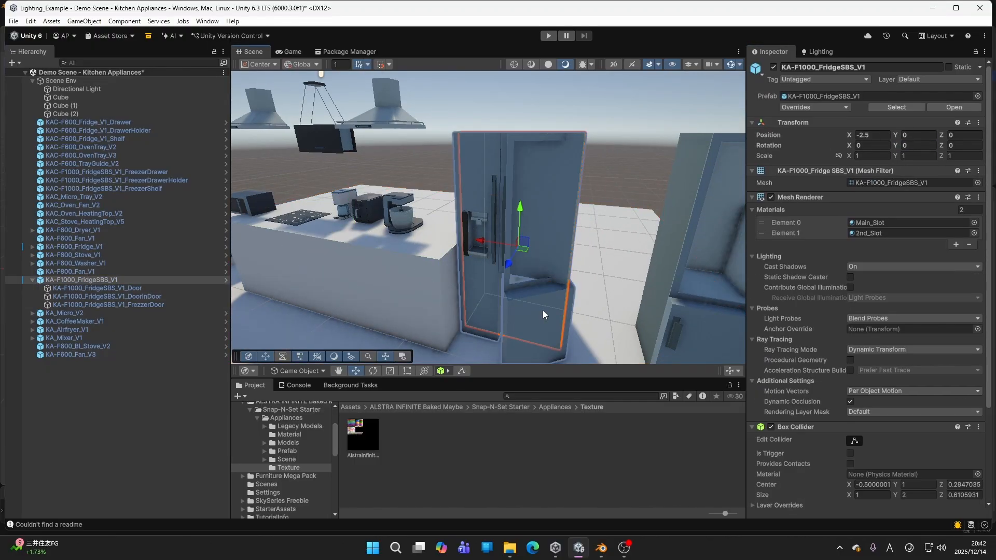
{"action": "left_click", "coordinate": [542, 313]}
{"action": "left_click", "coordinate": [920, 119]}
{"action": "type", "text": "0"}
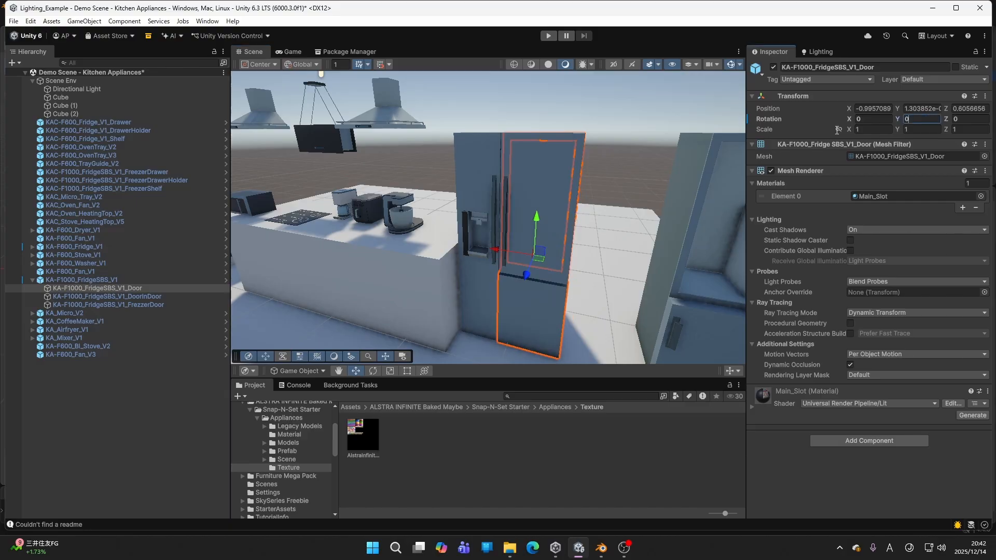
Step: Close the DoorInDoor panel of the neighbouring KA-F600_Fridge_V1 by setting its Y rotation to 0
{"action": "right_click_drag", "start_coordinate": [625, 174], "coordinate": [460, 161]}
{"action": "left_click", "coordinate": [647, 275]}
{"action": "left_click", "coordinate": [685, 238]}
{"action": "left_click", "coordinate": [916, 120]}
{"action": "type", "text": "0"}
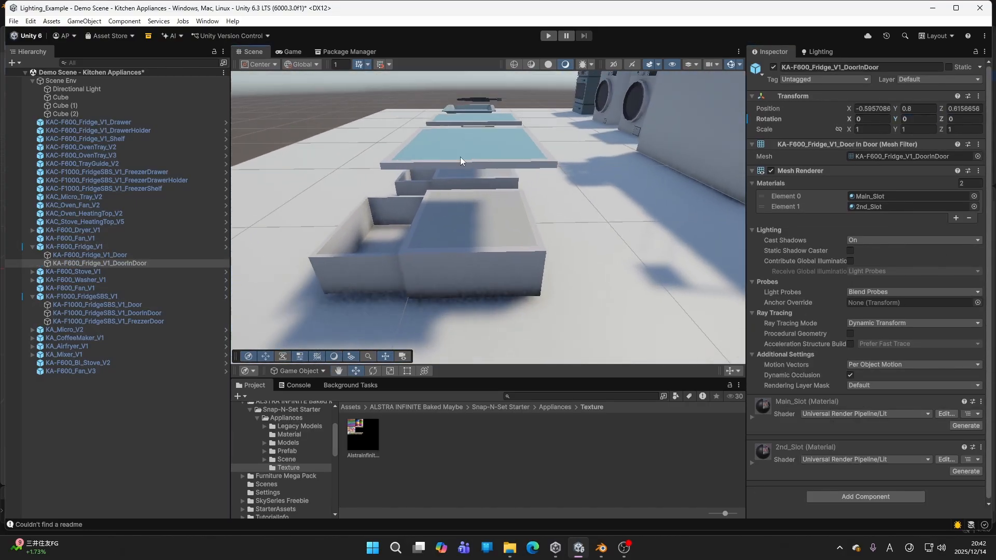
Step: Delete the loose fridge and freezer drawers, drawer holders and shelves lying beside the kitchen
{"action": "left_click", "coordinate": [461, 153]}
{"action": "key", "text": "Delete"}
{"action": "left_click", "coordinate": [457, 244]}
{"action": "key", "text": "Delete"}
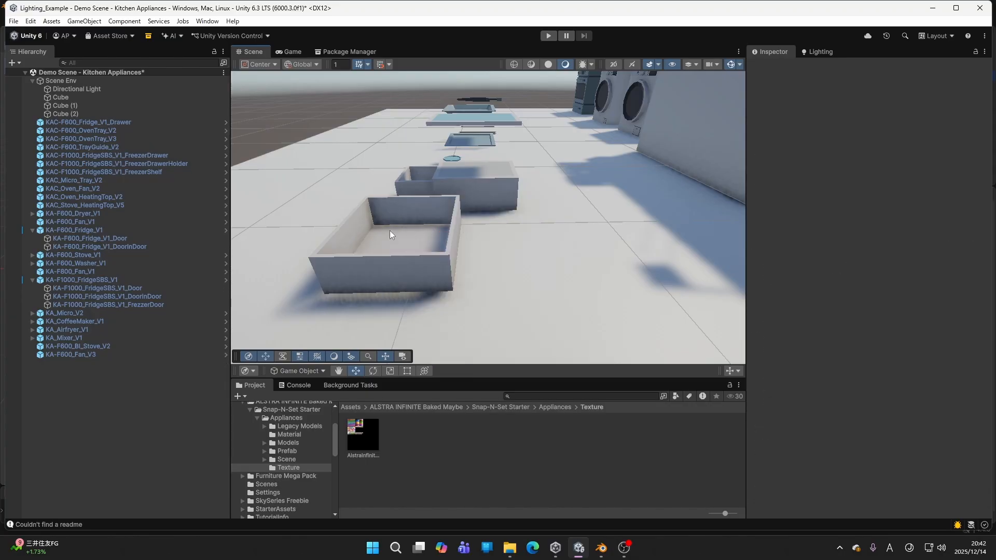
{"action": "left_click", "coordinate": [390, 231]}
{"action": "key", "text": "Delete"}
{"action": "left_click", "coordinate": [465, 182]}
{"action": "key", "text": "Delete"}
{"action": "left_click", "coordinate": [446, 179]}
{"action": "key", "text": "Delete"}
{"action": "left_click", "coordinate": [477, 119]}
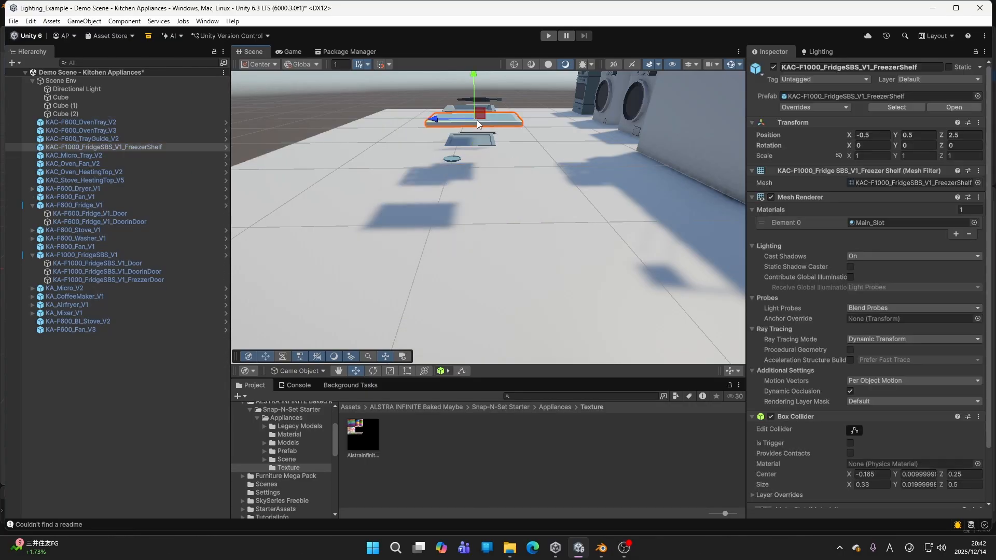
{"action": "key", "text": "Delete"}
Step: Delete the loose oven trays, tray guide, oven heating top, oven fan and microwave tray
{"action": "right_click_drag", "start_coordinate": [478, 119], "coordinate": [466, 182]}
{"action": "left_click", "coordinate": [468, 211]}
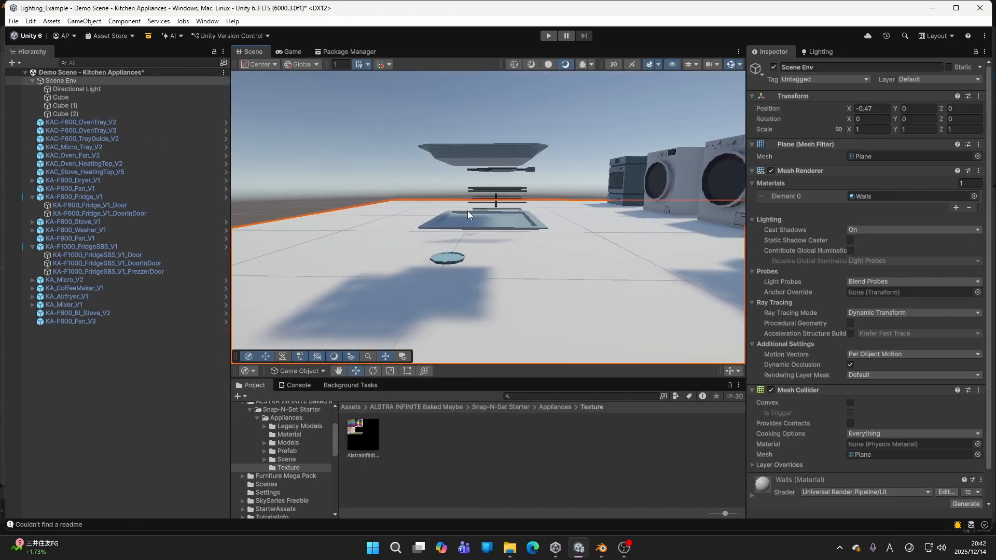
{"action": "left_click", "coordinate": [469, 218]}
{"action": "key", "text": "Delete"}
{"action": "left_click", "coordinate": [485, 155]}
{"action": "key", "text": "Delete"}
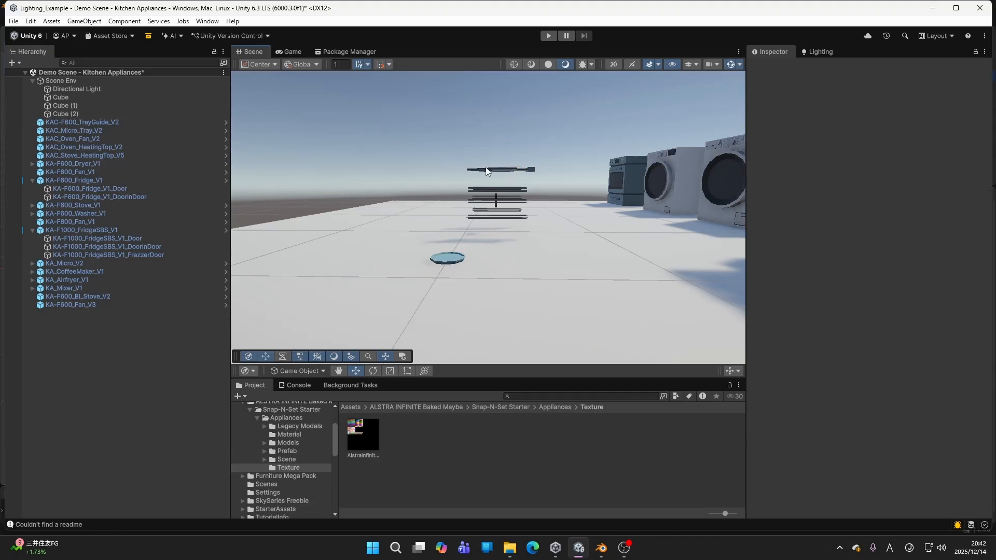
{"action": "left_click", "coordinate": [488, 173]}
{"action": "key", "text": "Delete"}
{"action": "left_click", "coordinate": [486, 201]}
{"action": "key", "text": "Delete"}
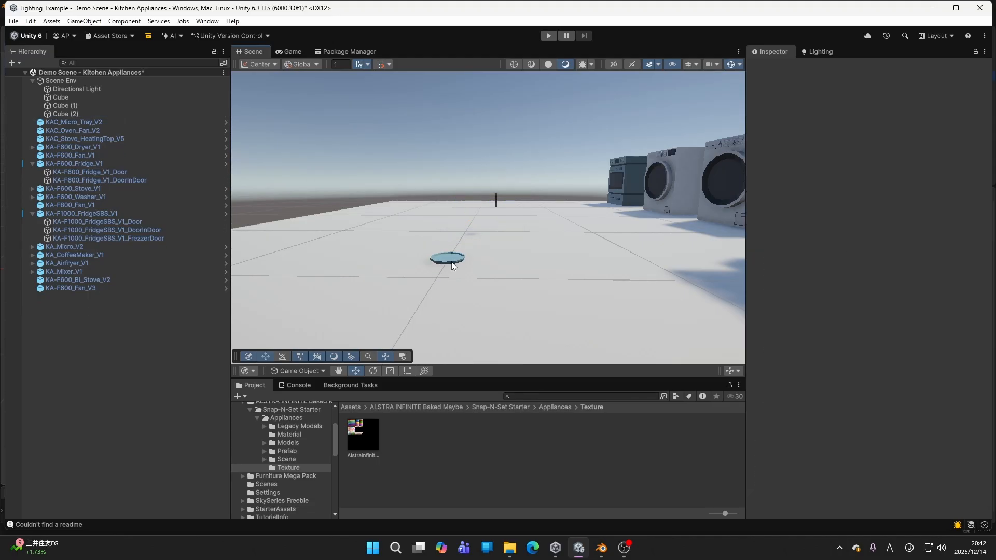
{"action": "left_click", "coordinate": [497, 201]}
{"action": "key", "text": "Delete"}
Step: Frame the kitchen appliances in the scene and show the scene's lighting settings
{"action": "right_click_drag", "start_coordinate": [498, 202], "coordinate": [703, 201]}
{"action": "key", "text": "s"}
{"action": "key", "text": "w"}
{"action": "right_click_drag", "start_coordinate": [616, 219], "coordinate": [490, 219]}
{"action": "left_click", "coordinate": [829, 52]}
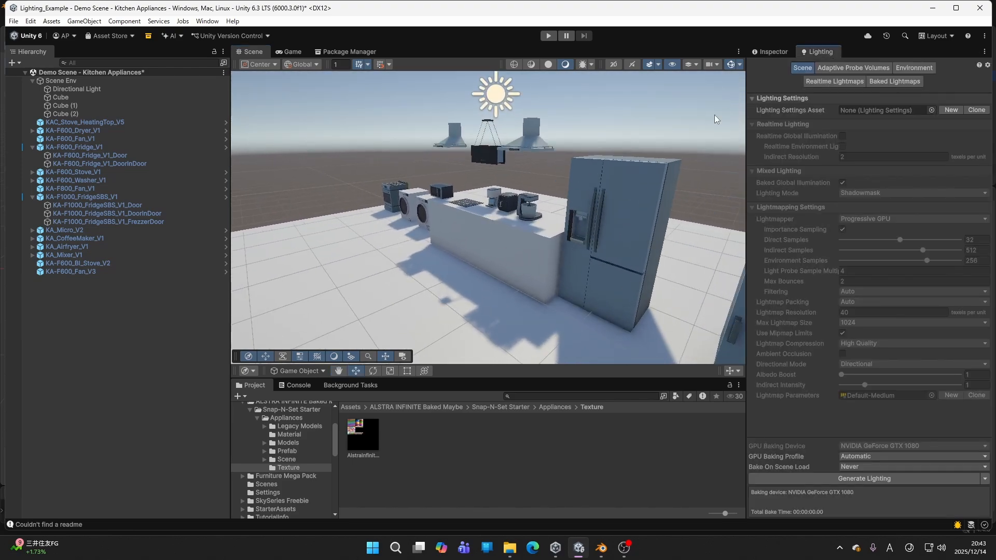
Step: Collapse both fridge objects in the hierarchy and create an empty object named Furniture at the scene root
{"action": "left_click", "coordinate": [32, 147]}
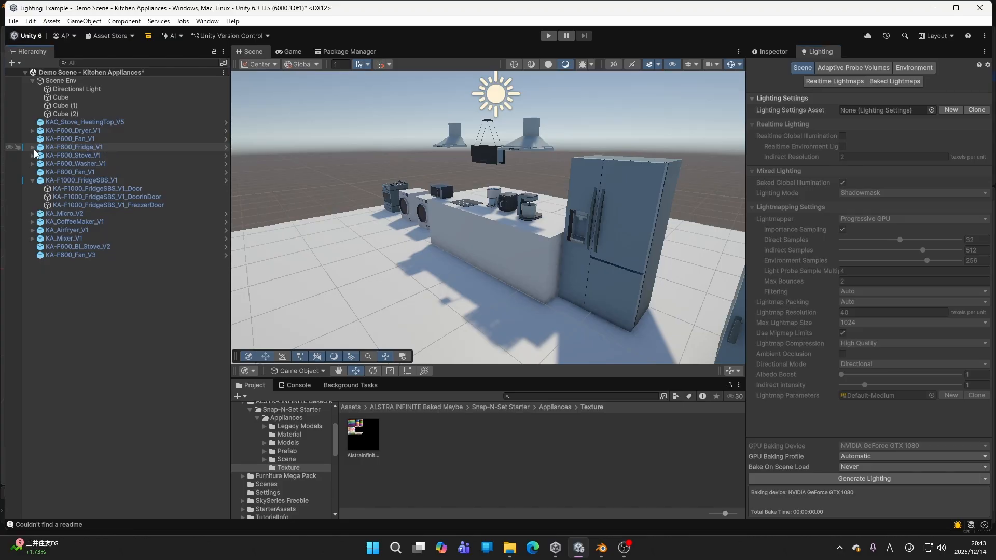
{"action": "left_click", "coordinate": [32, 180]}
{"action": "right_click", "coordinate": [74, 260]}
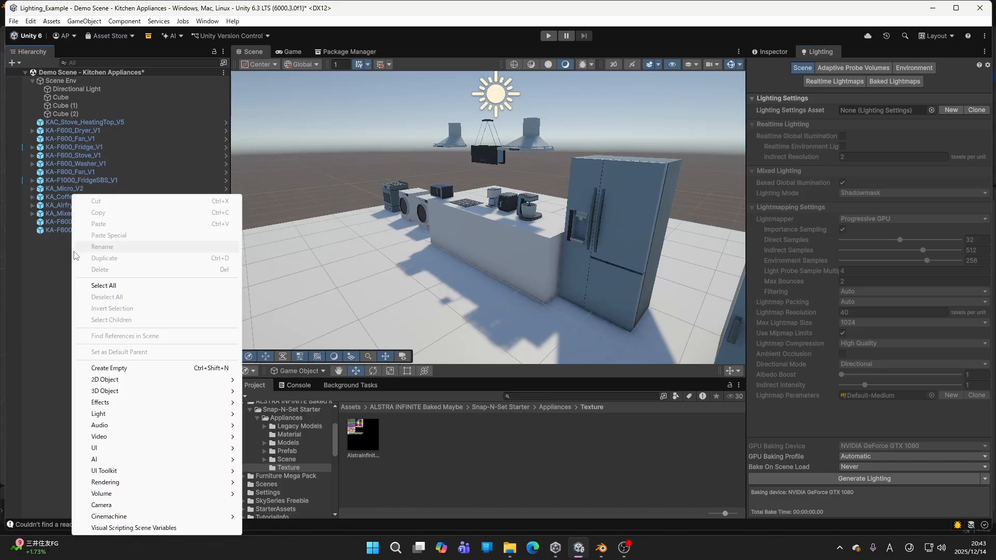
{"action": "left_click", "coordinate": [104, 367]}
{"action": "type", "text": "Fu"}
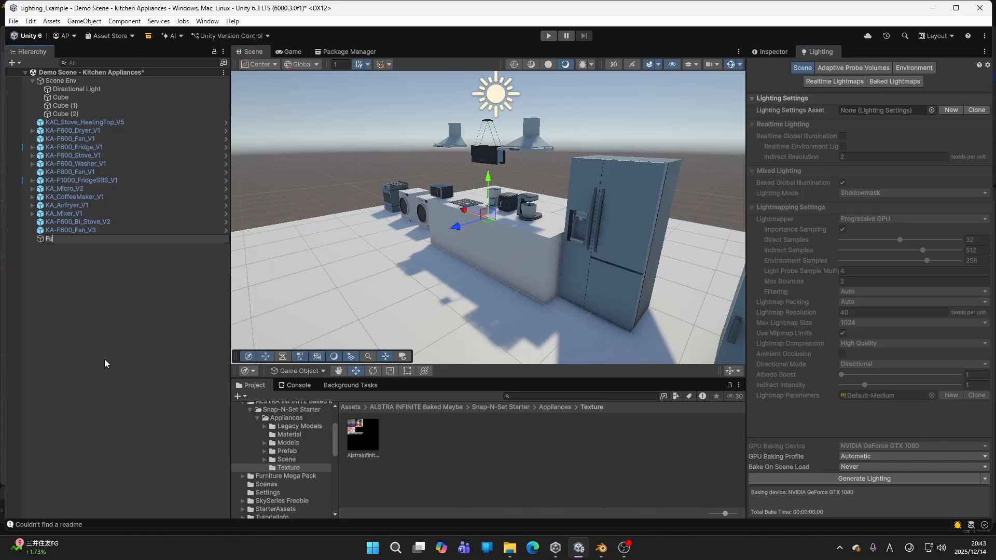
{"action": "type", "text": "nniture"}
{"action": "key", "text": "Return"}
Step: Parent all kitchen appliances and the three counter cubes from Scene Env under the Furniture object
{"action": "left_click", "coordinate": [76, 124]}
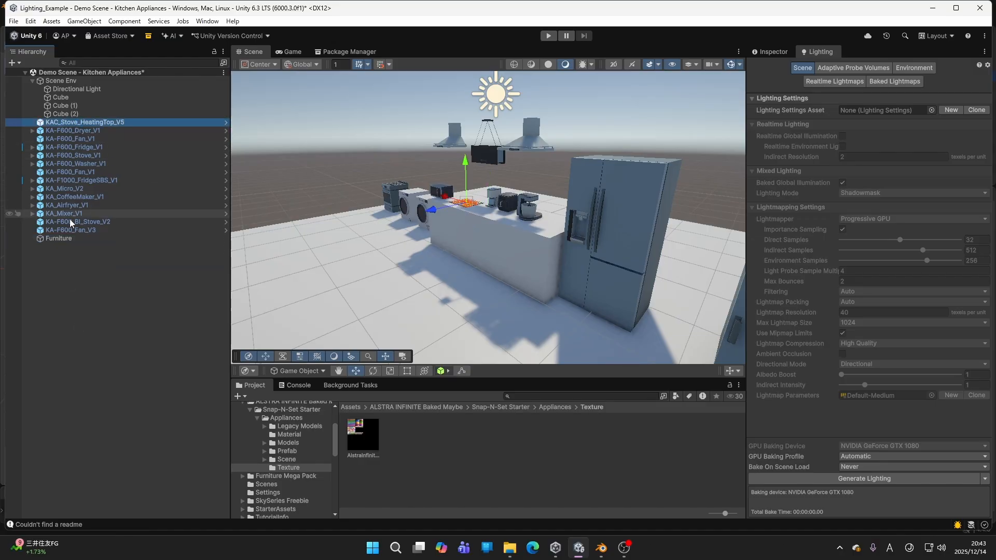
{"action": "left_click", "coordinate": [67, 229], "text": "shift"}
{"action": "left_click_drag", "start_coordinate": [67, 229], "coordinate": [64, 240]}
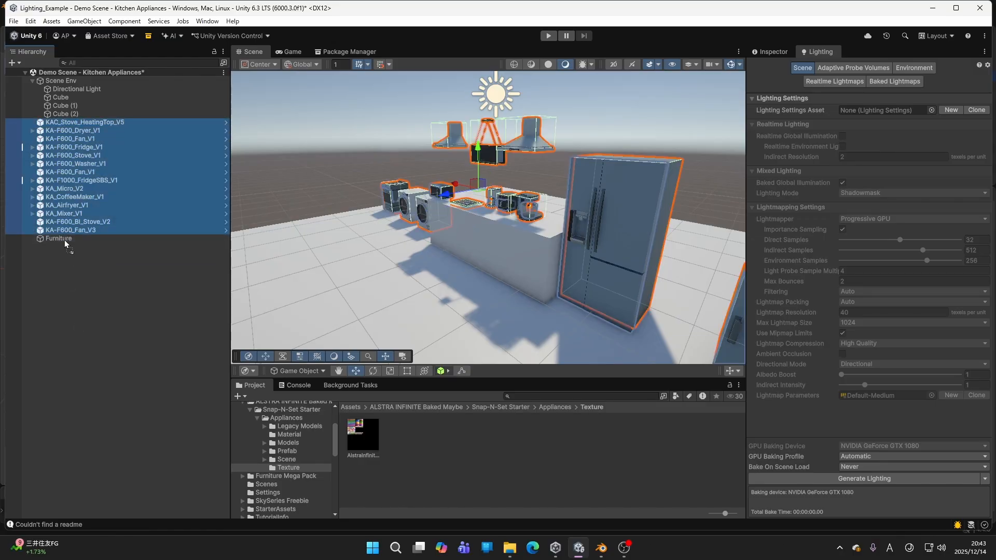
{"action": "left_click", "coordinate": [61, 97]}
{"action": "left_click", "coordinate": [54, 114], "text": "shift"}
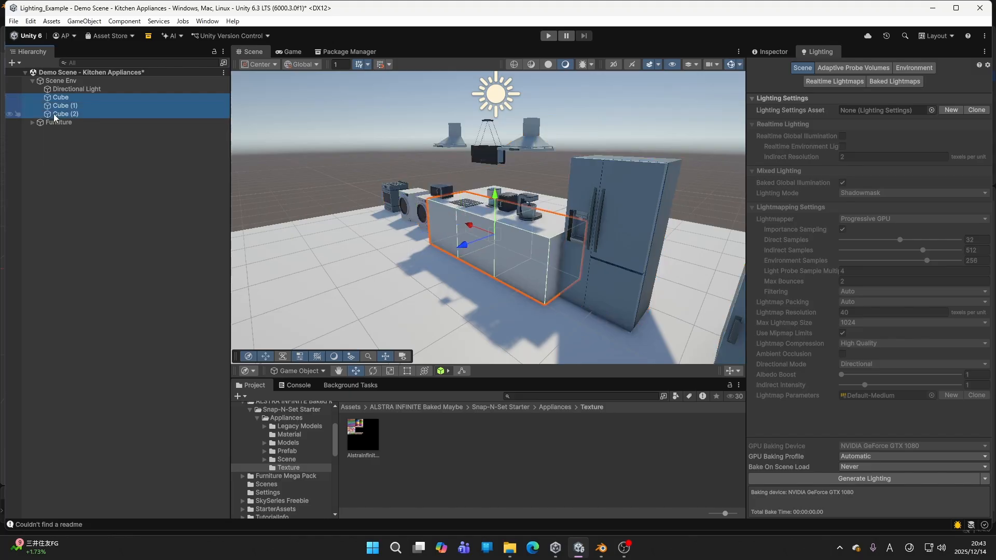
{"action": "left_click_drag", "start_coordinate": [56, 113], "coordinate": [55, 122]}
{"action": "left_click", "coordinate": [32, 97]}
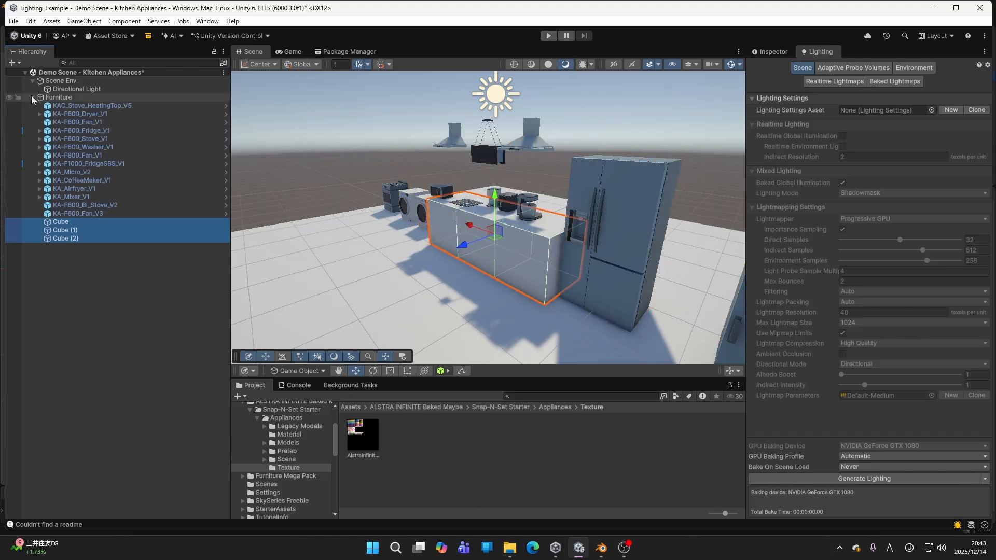
{"action": "left_click", "coordinate": [31, 97]}
Step: Inspect the Directional Light under Scene Env and delete it from the scene
{"action": "left_click", "coordinate": [55, 89]}
{"action": "key", "text": "f"}
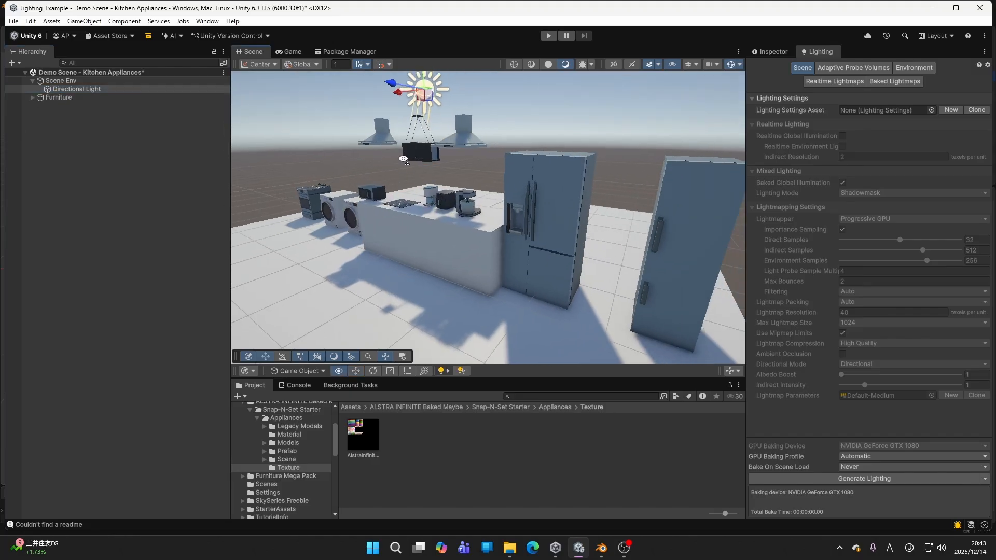
{"action": "left_click", "coordinate": [763, 53]}
{"action": "right_click_drag", "start_coordinate": [500, 148], "coordinate": [480, 114]}
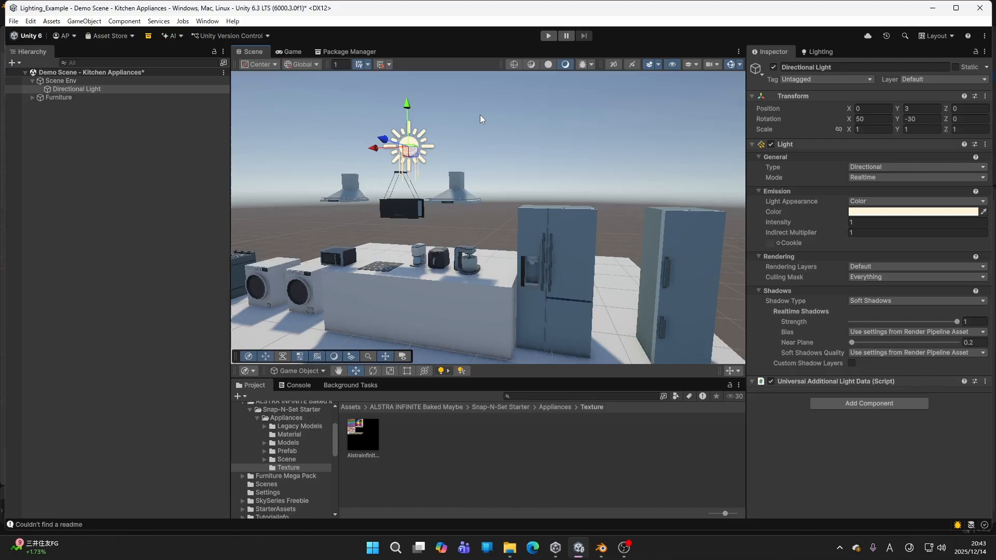
{"action": "left_click", "coordinate": [71, 88]}
{"action": "key", "text": "Delete"}
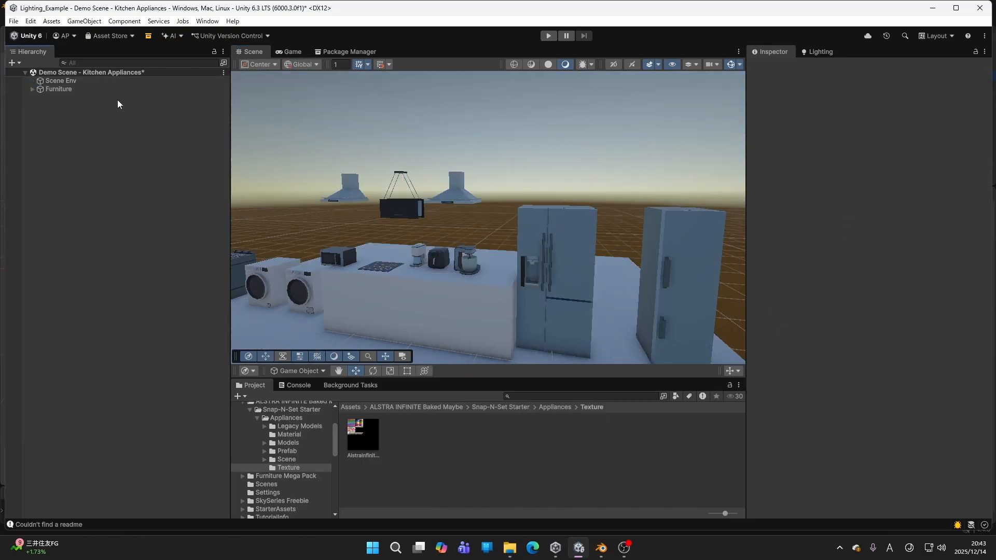
Step: Close the Lighting window and reopen it from the rendering tools
{"action": "left_click", "coordinate": [829, 53]}
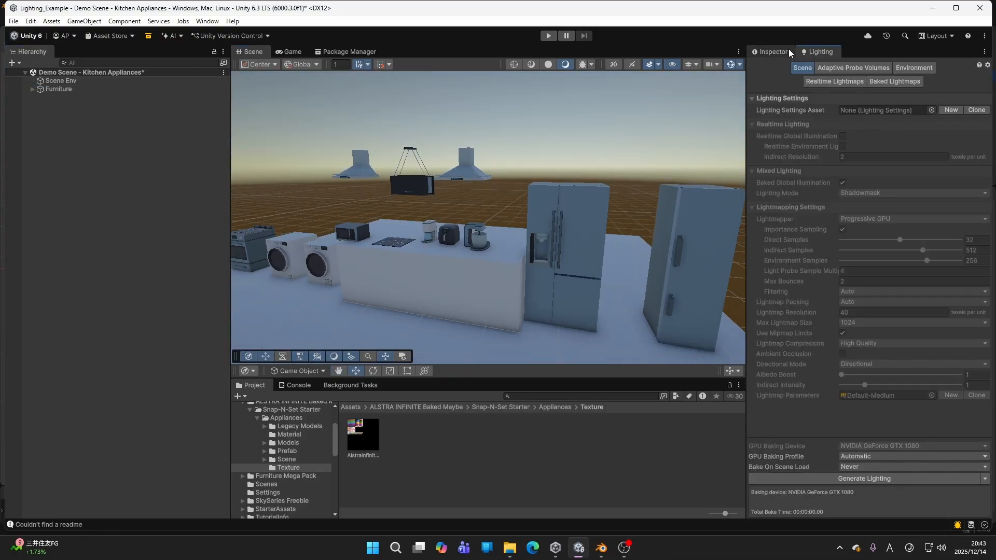
{"action": "right_click", "coordinate": [813, 51]}
{"action": "left_click", "coordinate": [845, 64]}
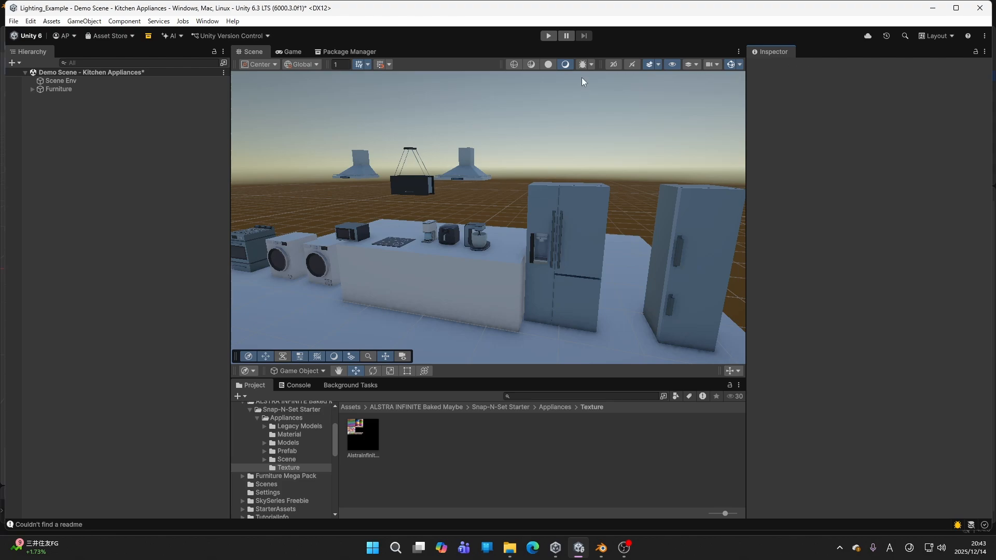
{"action": "left_click", "coordinate": [576, 212]}
{"action": "left_click", "coordinate": [207, 21]}
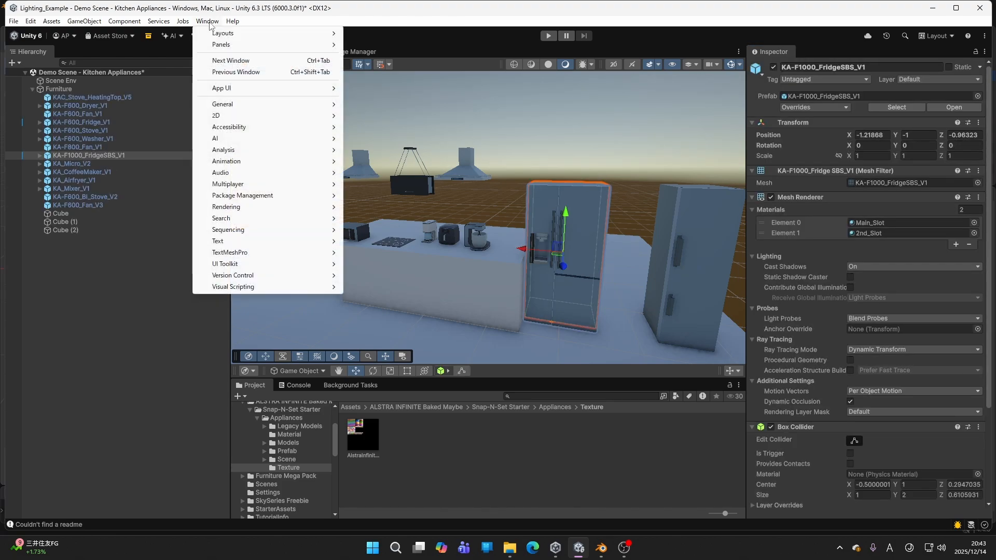
{"action": "mouse_move", "coordinate": [227, 207]}
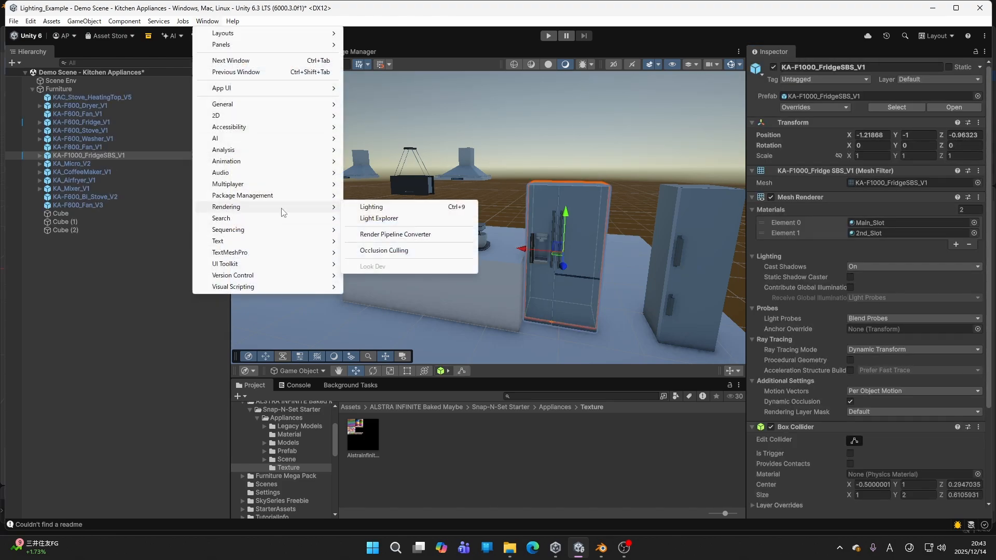
{"action": "left_click", "coordinate": [373, 207]}
Step: Dock the Lighting window as a tab beside the Inspector and adjust the panel widths
{"action": "left_click_drag", "start_coordinate": [801, 78], "coordinate": [898, 188]}
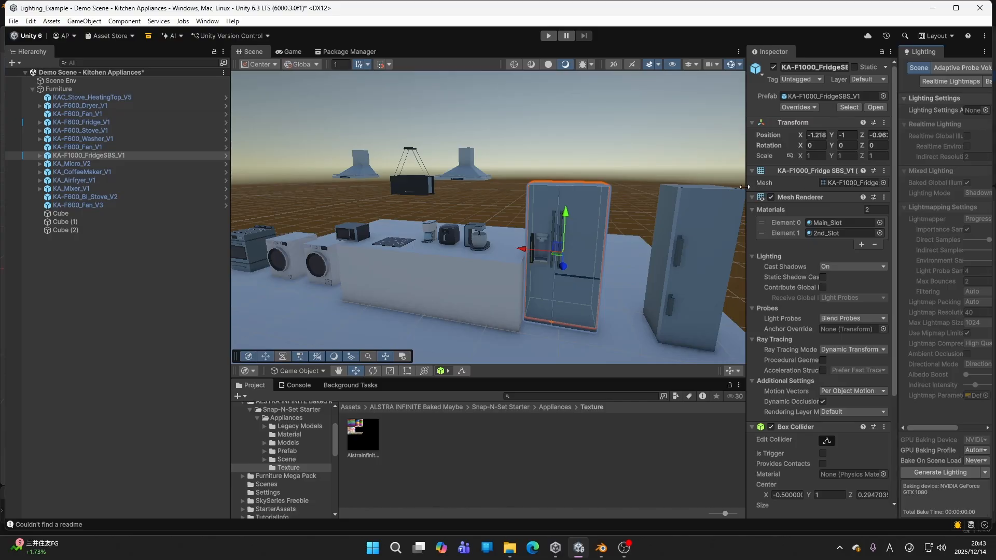
{"action": "left_click_drag", "start_coordinate": [747, 187], "coordinate": [645, 186]}
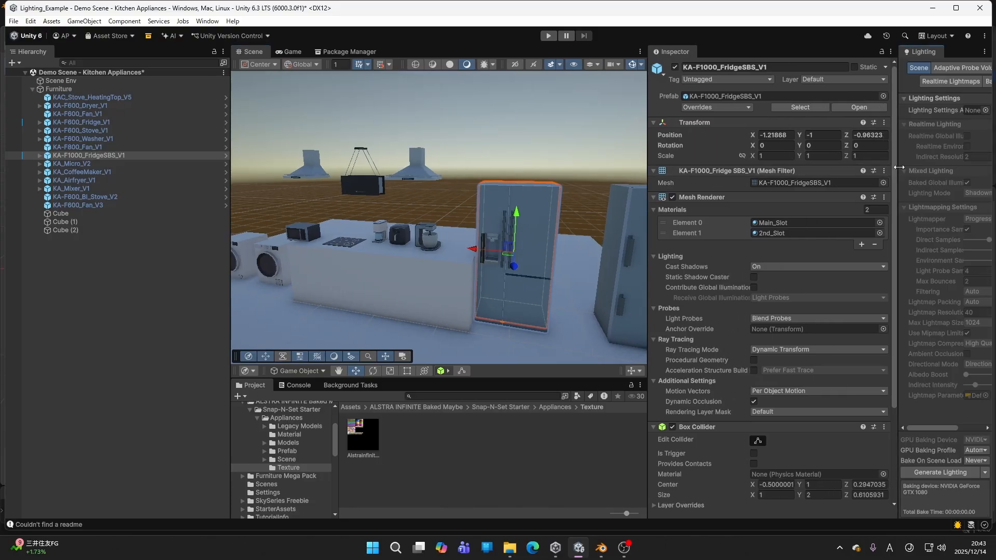
{"action": "left_click_drag", "start_coordinate": [897, 166], "coordinate": [841, 167]}
{"action": "left_click_drag", "start_coordinate": [870, 54], "coordinate": [726, 51]}
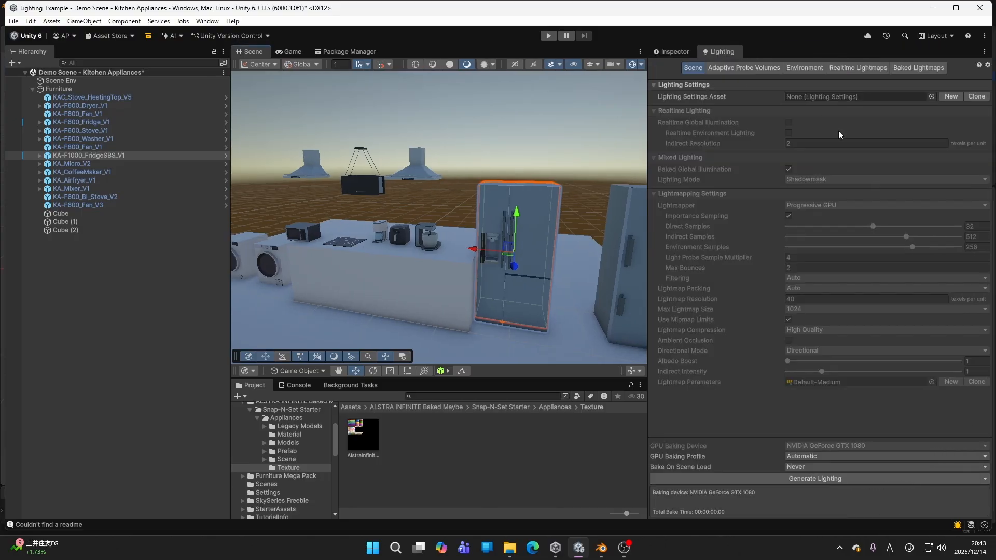
{"action": "left_click_drag", "start_coordinate": [648, 140], "coordinate": [774, 164]}
Step: Create a new lighting settings asset for the scene and name it SettingsRoom
{"action": "right_click_drag", "start_coordinate": [651, 161], "coordinate": [573, 167]}
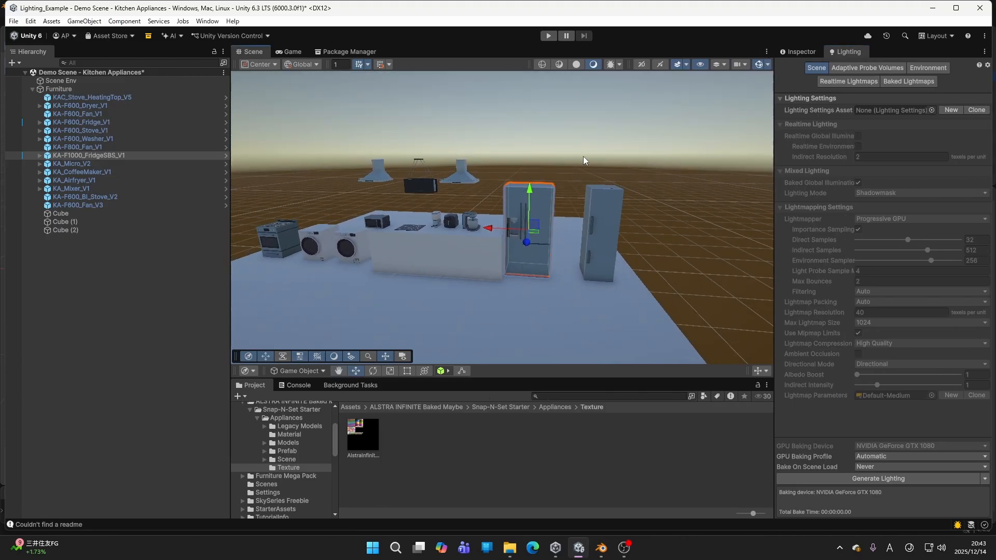
{"action": "right_click_drag", "start_coordinate": [575, 130], "coordinate": [625, 124]}
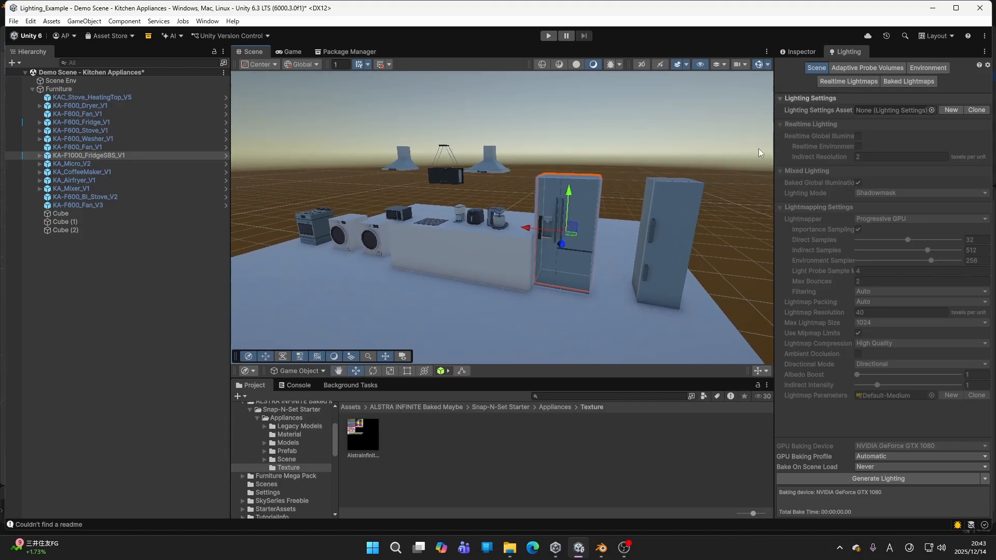
{"action": "left_click", "coordinate": [954, 109]}
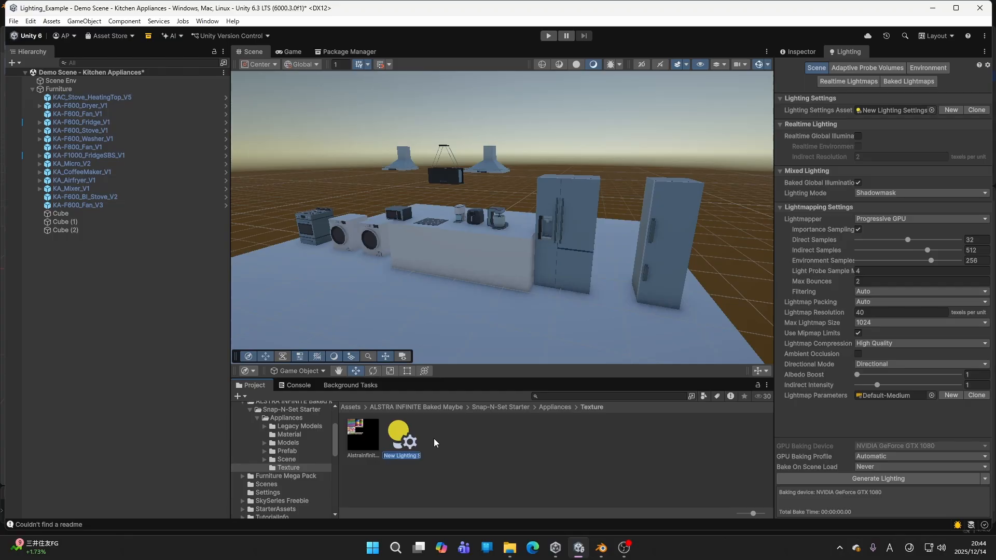
{"action": "type", "text": "SettingsRoom"}
{"action": "key", "text": "Return"}
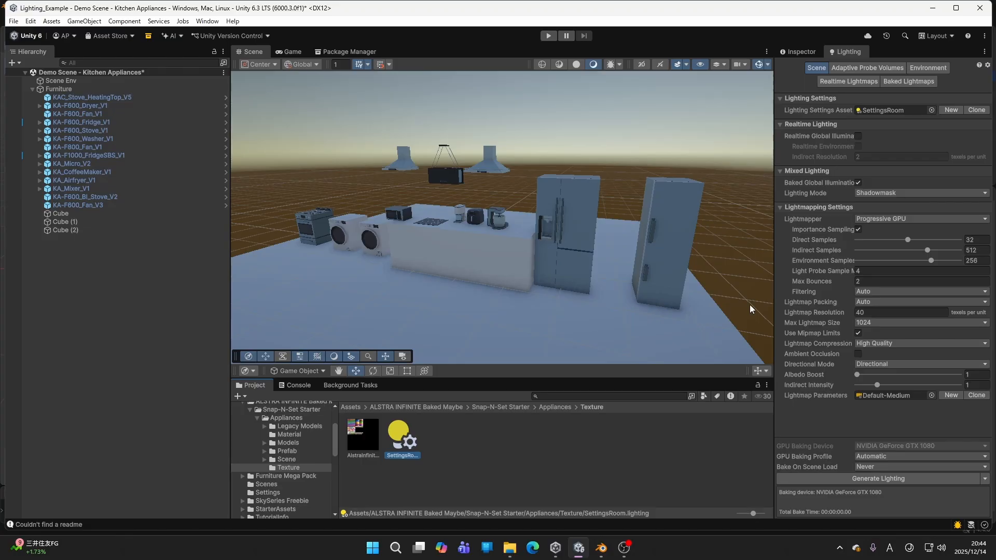
Step: Delete the Scene Env floor object beneath the appliances
{"action": "right_click_drag", "start_coordinate": [660, 223], "coordinate": [499, 261]}
{"action": "left_click", "coordinate": [470, 267]}
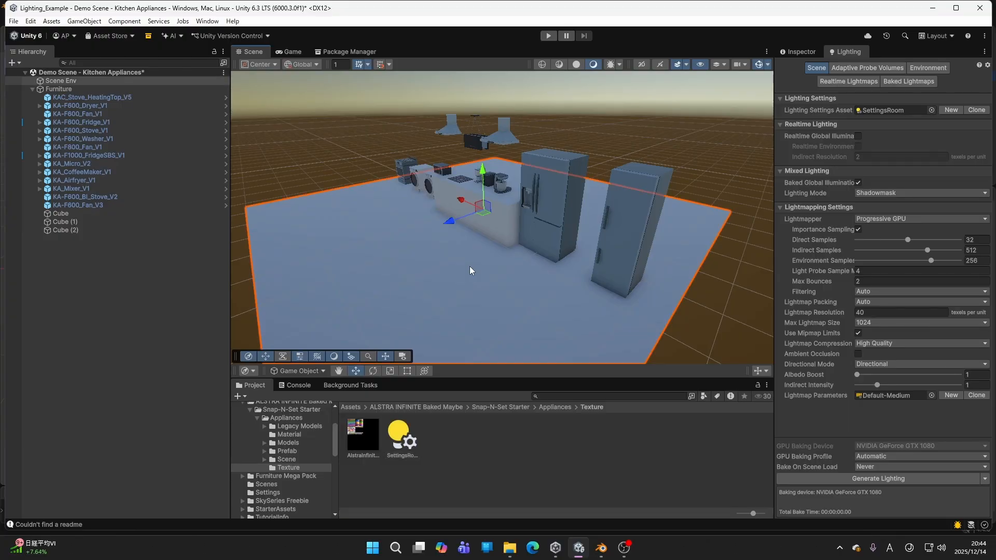
{"action": "key", "text": "Delete"}
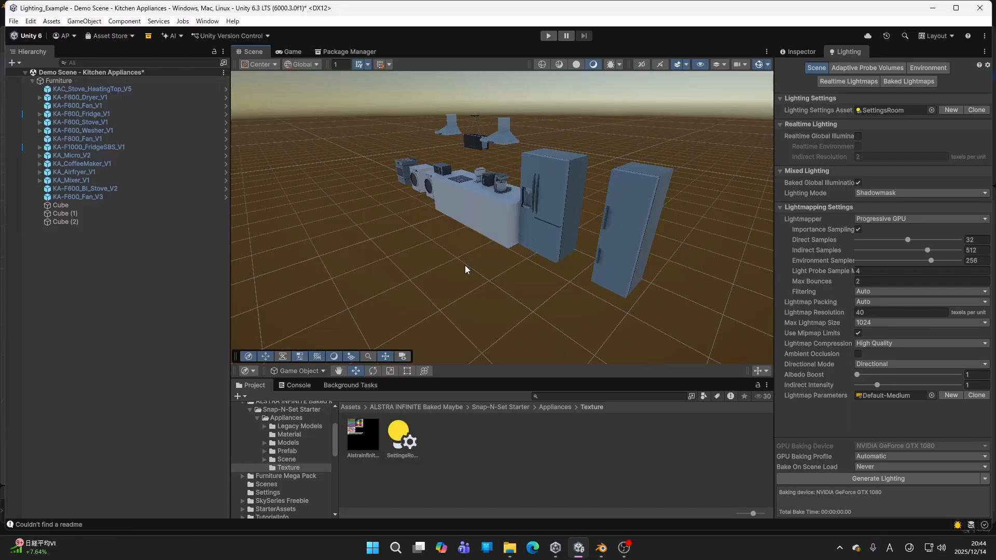
Step: Add a cube named Walls and place it under the Furniture object
{"action": "left_click", "coordinate": [68, 82]}
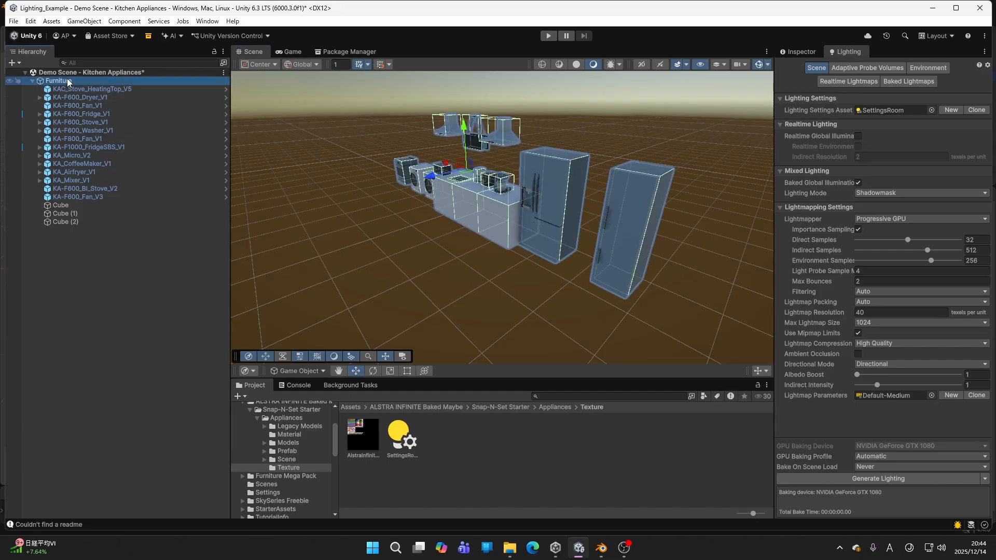
{"action": "left_click", "coordinate": [84, 20]}
{"action": "mouse_move", "coordinate": [104, 96]}
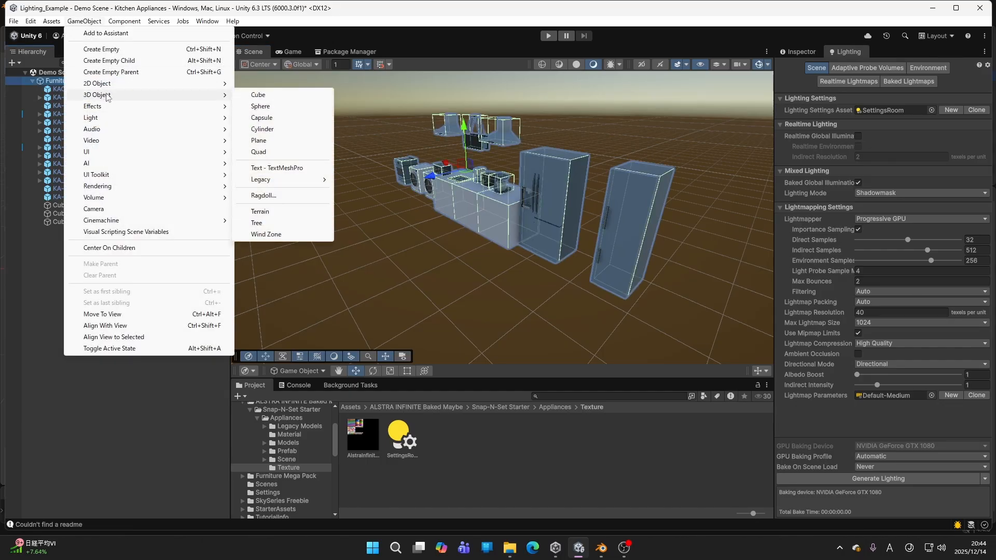
{"action": "left_click", "coordinate": [258, 96]}
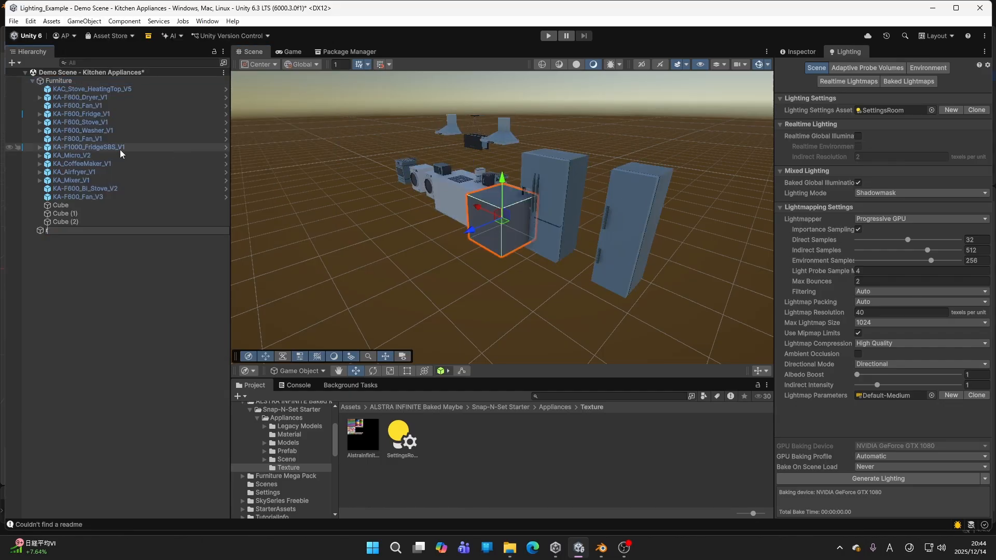
{"action": "type", "text": "r"}
{"action": "left_click", "coordinate": [72, 231]}
{"action": "left_click_drag", "start_coordinate": [43, 231], "coordinate": [57, 228]}
{"action": "key", "text": "F2"}
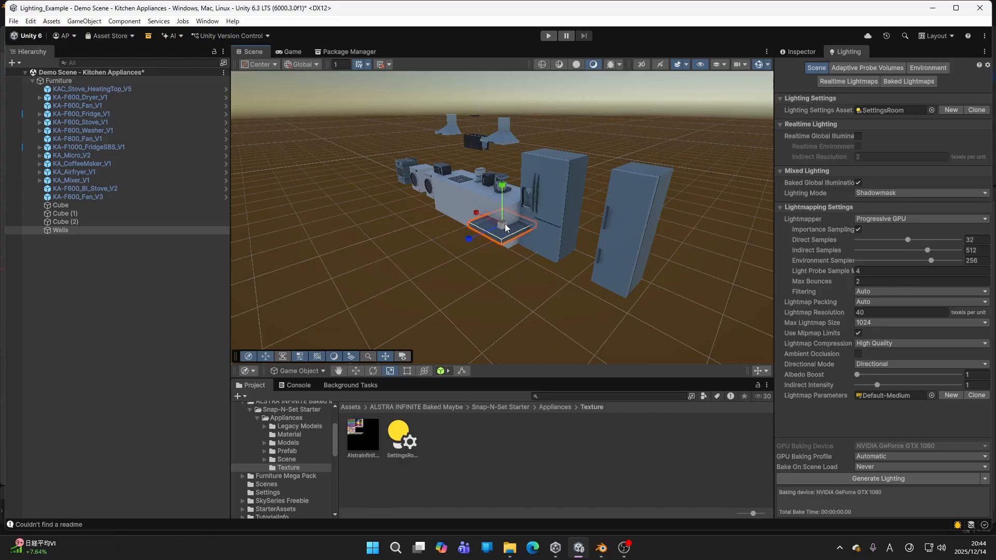
Step: Scale the flattened Walls cube into a large rectangular slab and lower it to the base of the appliances
{"action": "left_click_drag", "start_coordinate": [512, 234], "coordinate": [764, 304]}
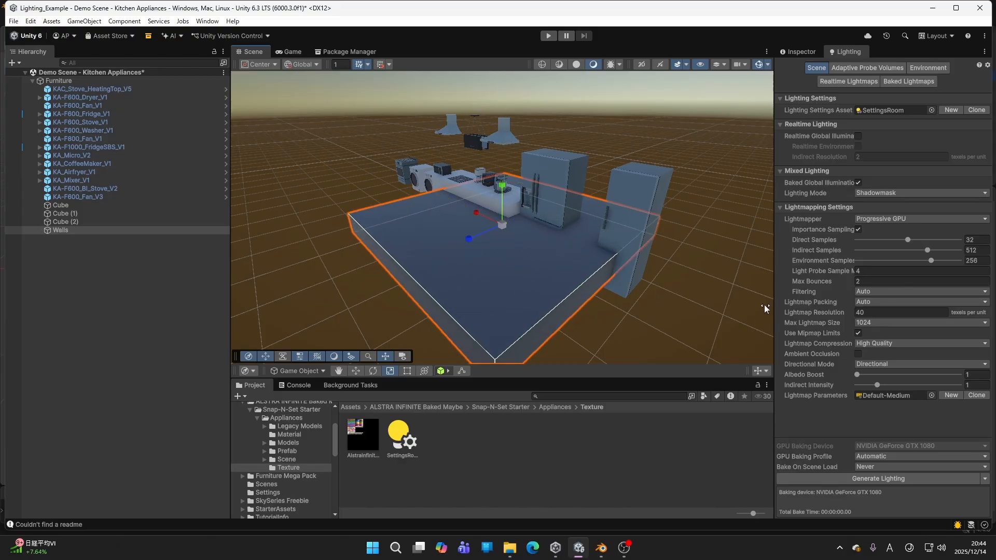
{"action": "left_click_drag", "start_coordinate": [469, 238], "coordinate": [489, 237]}
{"action": "key", "text": "w"}
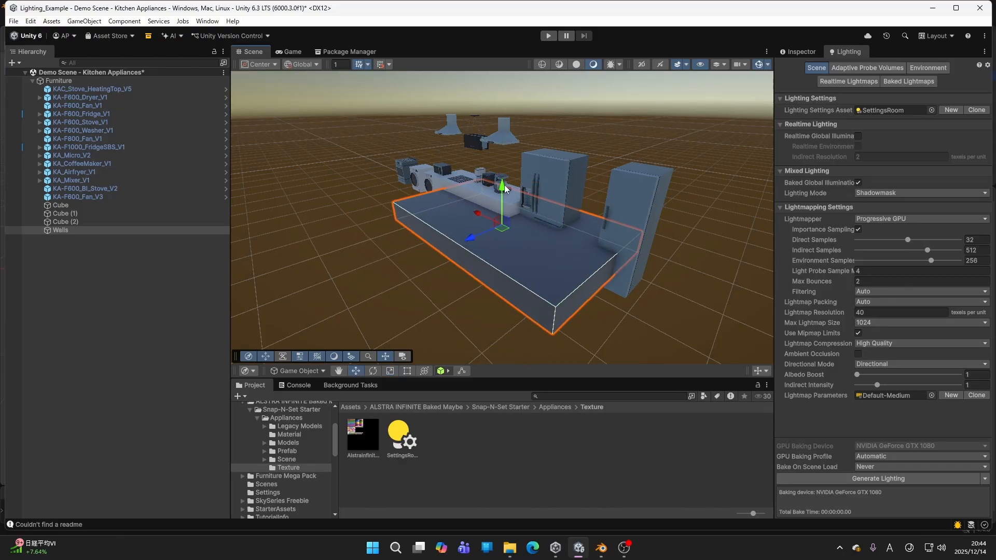
{"action": "left_click_drag", "start_coordinate": [502, 187], "coordinate": [501, 221]}
Step: Stretch the Walls slab lengthwise so that it extends beneath the whole row of appliances
{"action": "key", "text": "a"}
{"action": "right_click_drag", "start_coordinate": [501, 222], "coordinate": [578, 246]}
{"action": "key", "text": "s"}
{"action": "key", "text": "r"}
{"action": "left_click_drag", "start_coordinate": [526, 253], "coordinate": [467, 251]}
{"action": "key", "text": "w"}
{"action": "right_click_drag", "start_coordinate": [517, 250], "coordinate": [511, 248]}
{"action": "key", "text": "a"}
Step: Slide the washer, dryer and stove along X so they stand close together near the counter
{"action": "left_click", "coordinate": [452, 215]}
{"action": "right_click_drag", "start_coordinate": [358, 179], "coordinate": [391, 205]}
{"action": "key", "text": "w"}
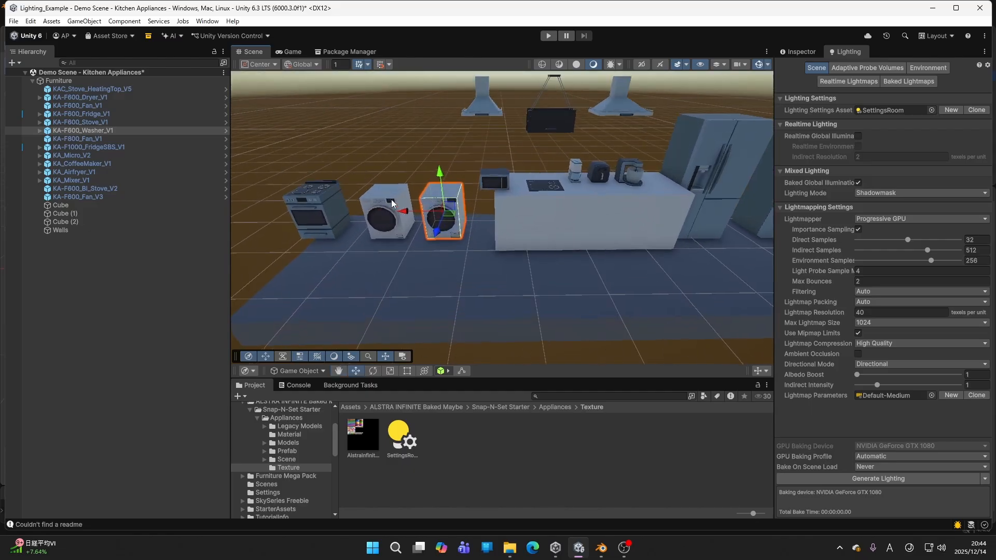
{"action": "left_click_drag", "start_coordinate": [410, 217], "coordinate": [385, 220]}
{"action": "left_click", "coordinate": [384, 215]}
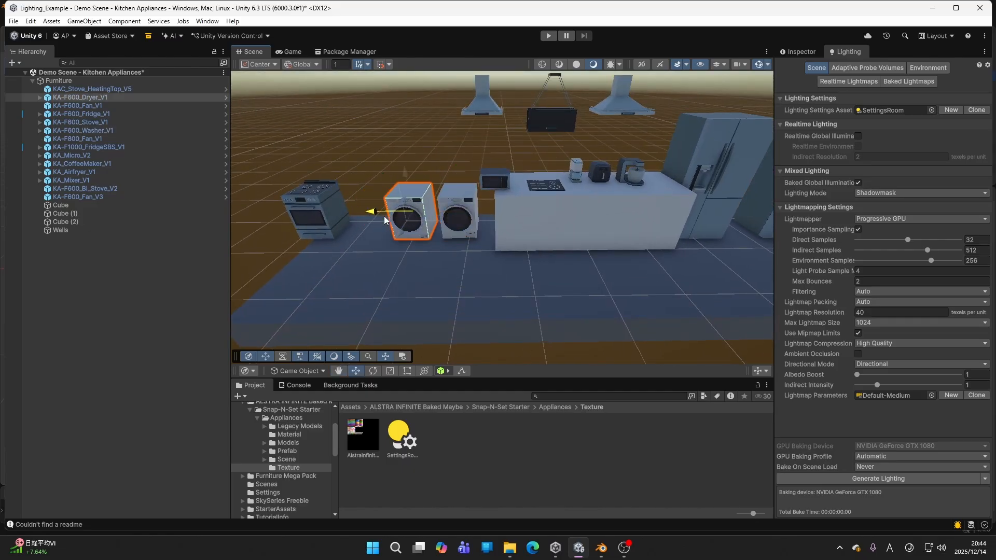
{"action": "left_click", "coordinate": [310, 216]}
{"action": "left_click_drag", "start_coordinate": [285, 216], "coordinate": [328, 220]}
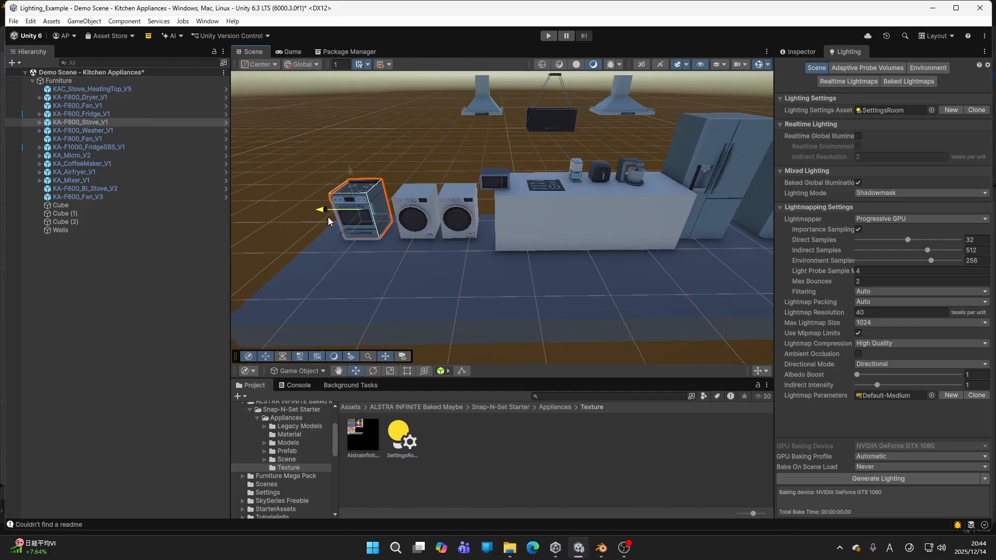
Step: Set the environment lighting's Intensity Multiplier to 0
{"action": "key", "text": "w"}
{"action": "right_click_drag", "start_coordinate": [447, 223], "coordinate": [480, 169]}
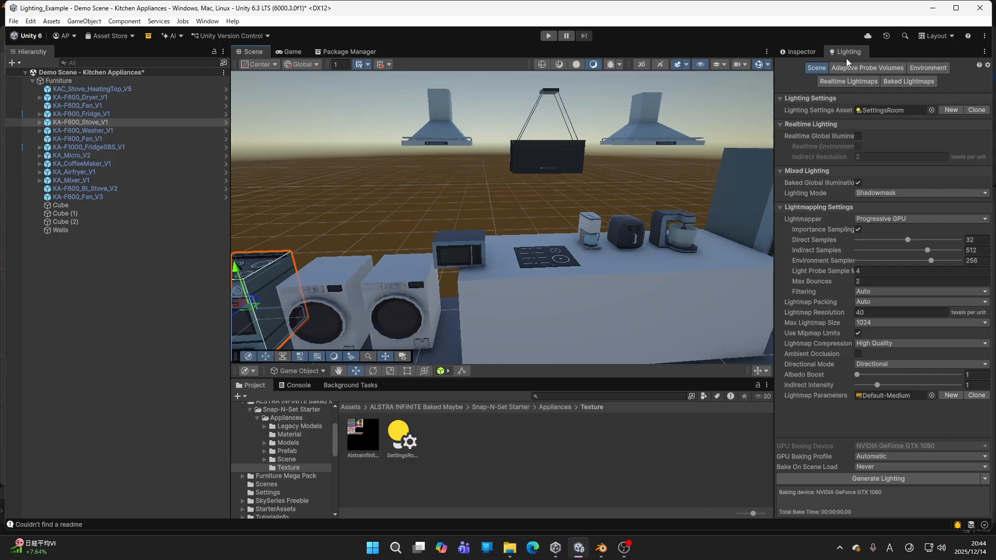
{"action": "left_click", "coordinate": [928, 68]}
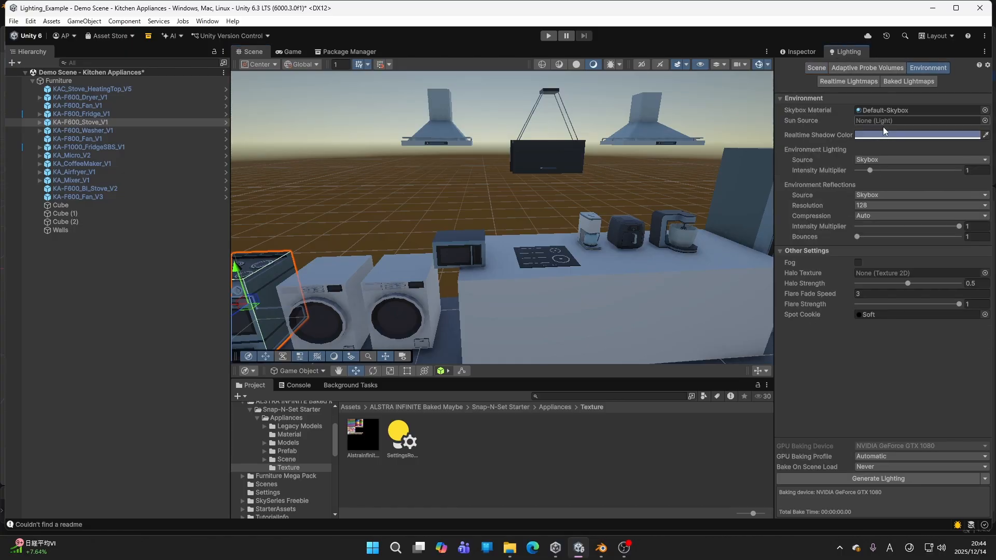
{"action": "left_click_drag", "start_coordinate": [874, 170], "coordinate": [776, 170]}
{"action": "key", "text": "f"}
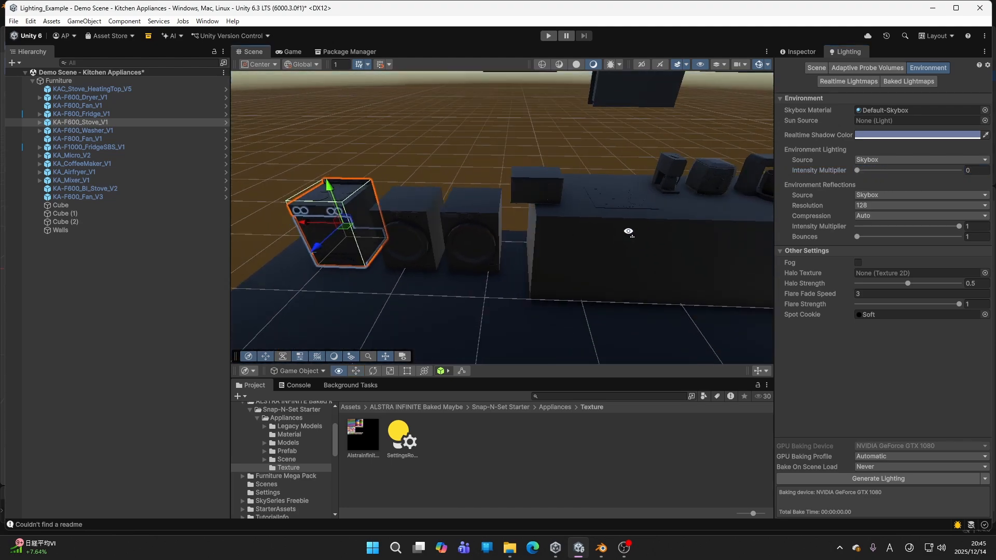
Step: Move the microwave horizontally so that it sits fully on the countertop at the washer end
{"action": "left_click", "coordinate": [395, 222]}
{"action": "key", "text": "f"}
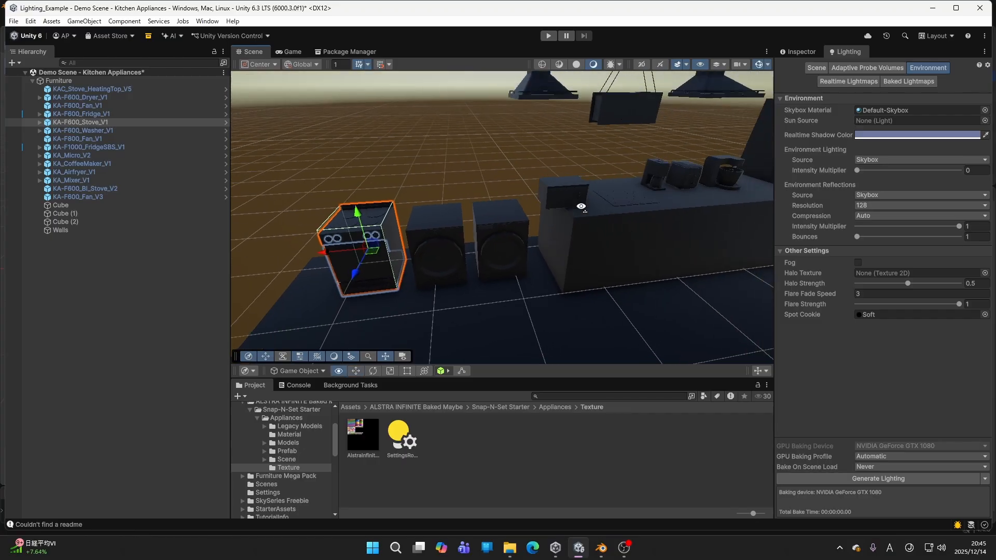
{"action": "right_click_drag", "start_coordinate": [591, 138], "coordinate": [587, 131]}
{"action": "scroll", "coordinate": [587, 131], "scroll_direction": "up", "scroll_amount": 5}
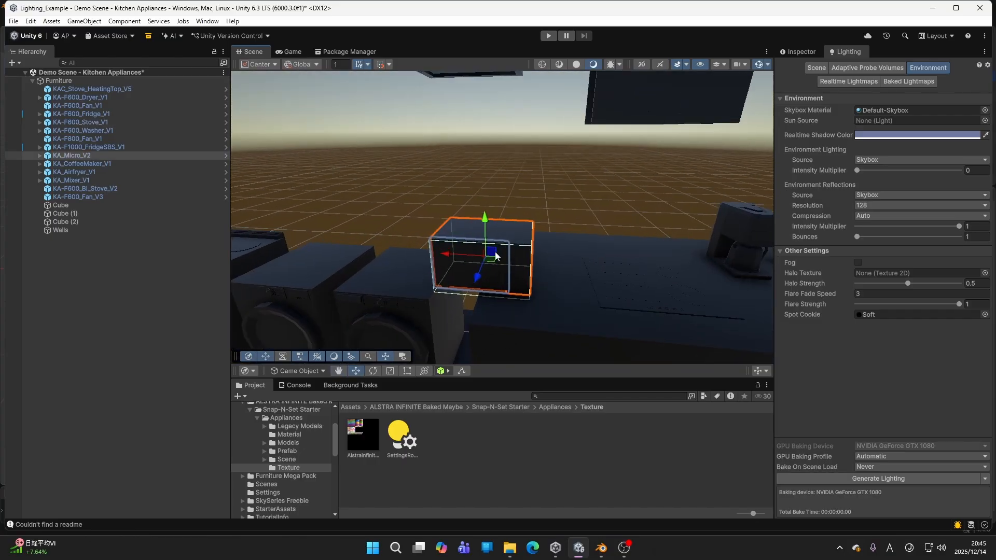
{"action": "left_click_drag", "start_coordinate": [494, 258], "coordinate": [536, 243]}
{"action": "left_click", "coordinate": [622, 258]}
{"action": "key", "text": "f"}
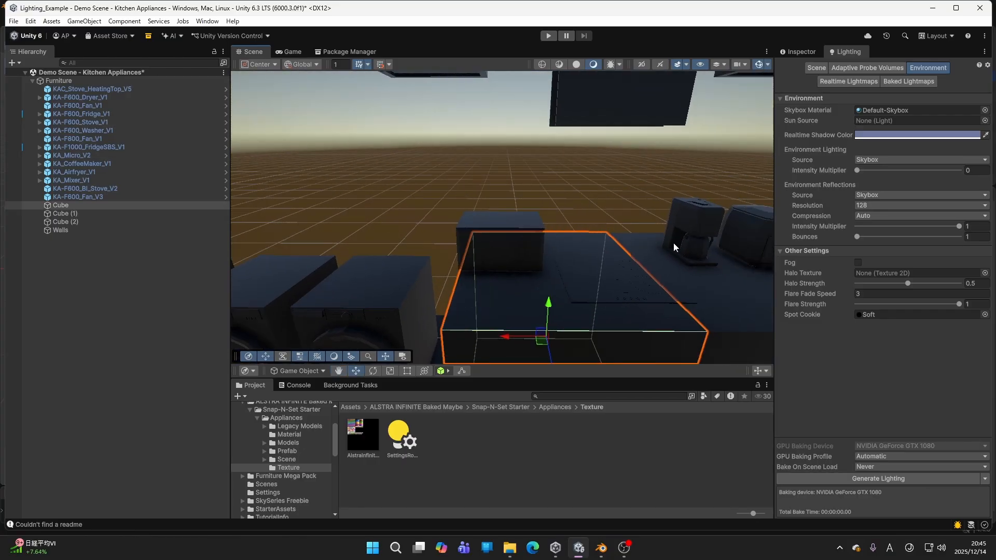
{"action": "left_click_drag", "start_coordinate": [449, 330], "coordinate": [462, 304]}
{"action": "key", "text": "ctrl+z"}
Step: Slide the narrow fridge along X to bring it closer to the side-by-side fridge
{"action": "key", "text": "w"}
{"action": "right_click_drag", "start_coordinate": [495, 297], "coordinate": [563, 202]}
{"action": "left_click", "coordinate": [501, 298], "text": "shift"}
{"action": "left_click", "coordinate": [562, 201]}
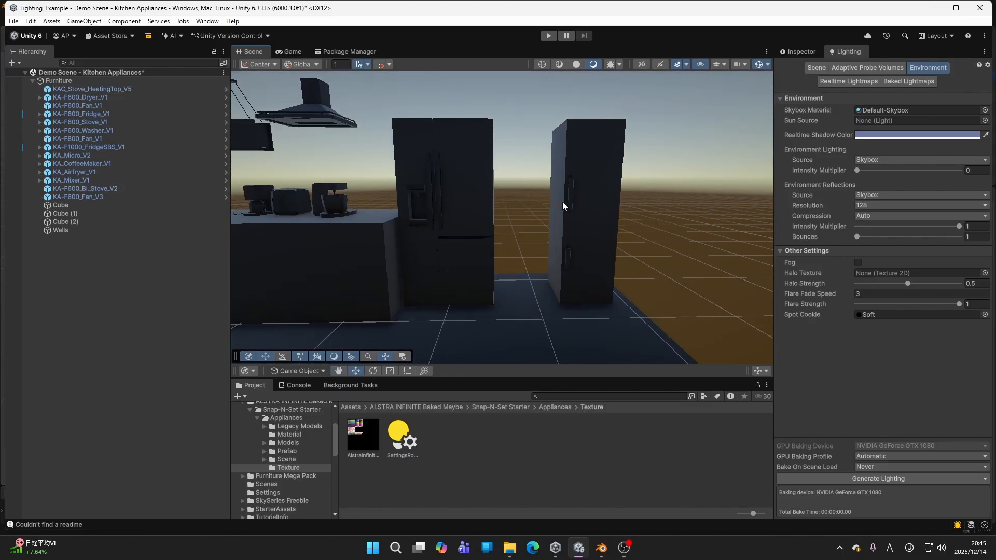
{"action": "left_click_drag", "start_coordinate": [535, 213], "coordinate": [519, 214]}
Step: Select all three range hoods above the counter and raise them together along Y
{"action": "right_click_drag", "start_coordinate": [519, 214], "coordinate": [436, 175]}
{"action": "left_click", "coordinate": [436, 176]}
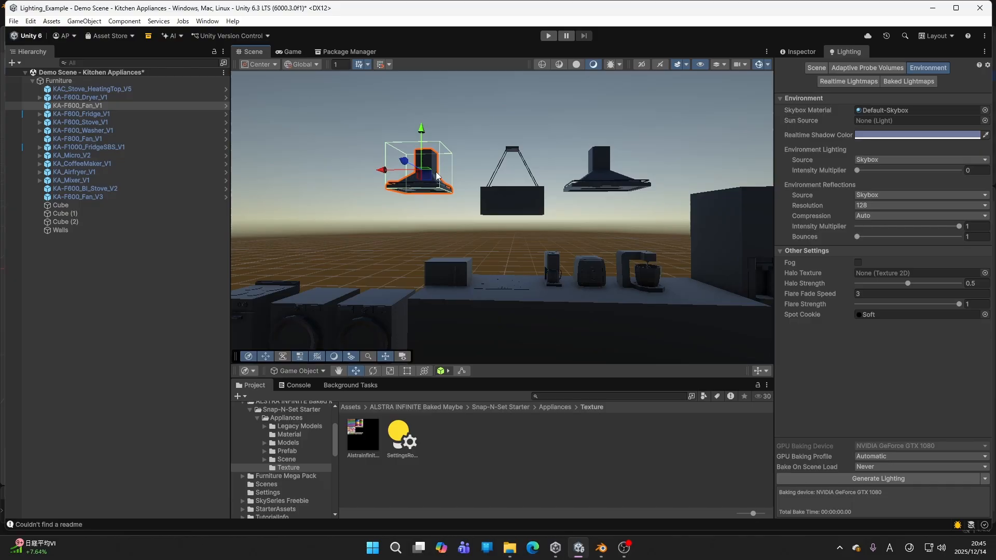
{"action": "left_click", "coordinate": [503, 196], "text": "ctrl"}
{"action": "left_click", "coordinate": [594, 181], "text": "ctrl"}
{"action": "left_click_drag", "start_coordinate": [515, 143], "coordinate": [514, 104]}
Step: Widen the Walls floor slab along Z in front of the appliances
{"action": "right_click_drag", "start_coordinate": [514, 104], "coordinate": [475, 233]}
{"action": "left_click", "coordinate": [496, 235]}
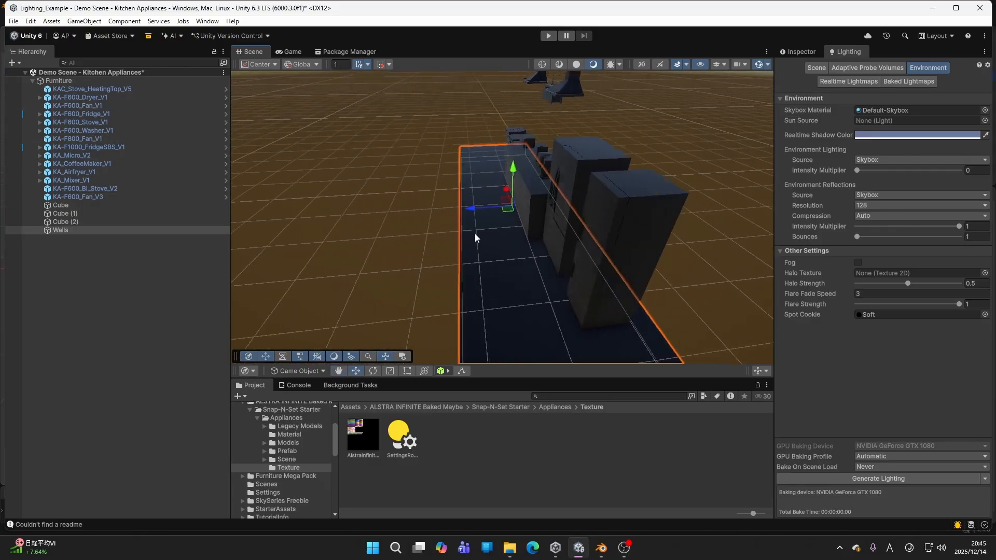
{"action": "key", "text": "r"}
{"action": "left_click_drag", "start_coordinate": [494, 208], "coordinate": [467, 210]}
Step: Duplicate the Walls floor slab and move the copy along Z, away from the appliances
{"action": "right_click_drag", "start_coordinate": [519, 214], "coordinate": [503, 217]}
{"action": "key", "text": "e"}
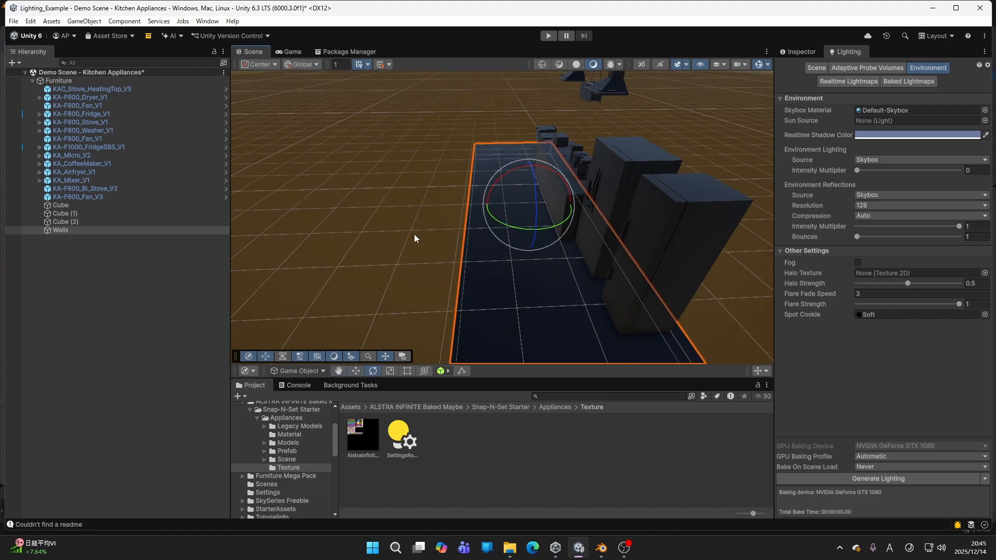
{"action": "key", "text": "ctrl+d"}
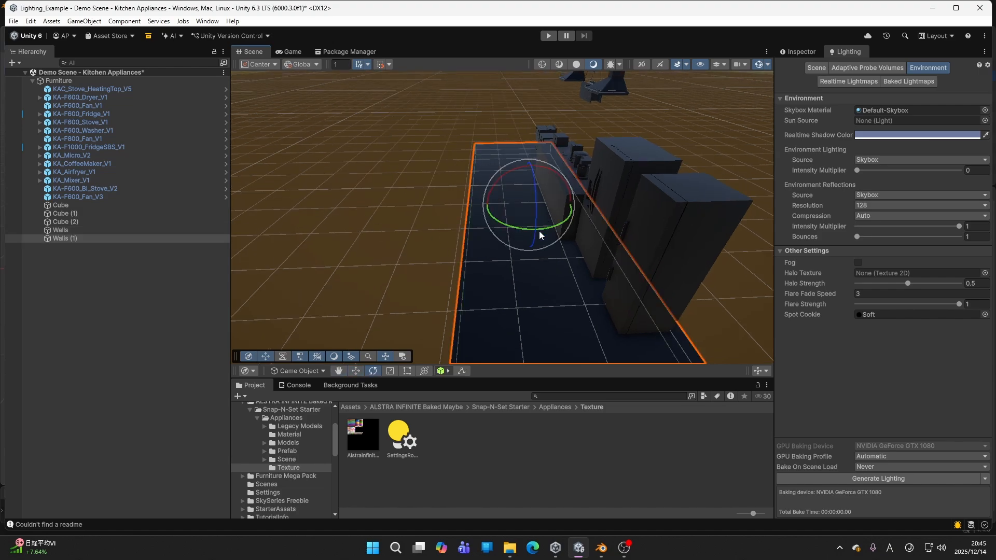
{"action": "key", "text": "w"}
{"action": "left_click", "coordinate": [481, 205]}
{"action": "key", "text": "ctrl+z"}
{"action": "left_click_drag", "start_coordinate": [485, 207], "coordinate": [400, 216]}
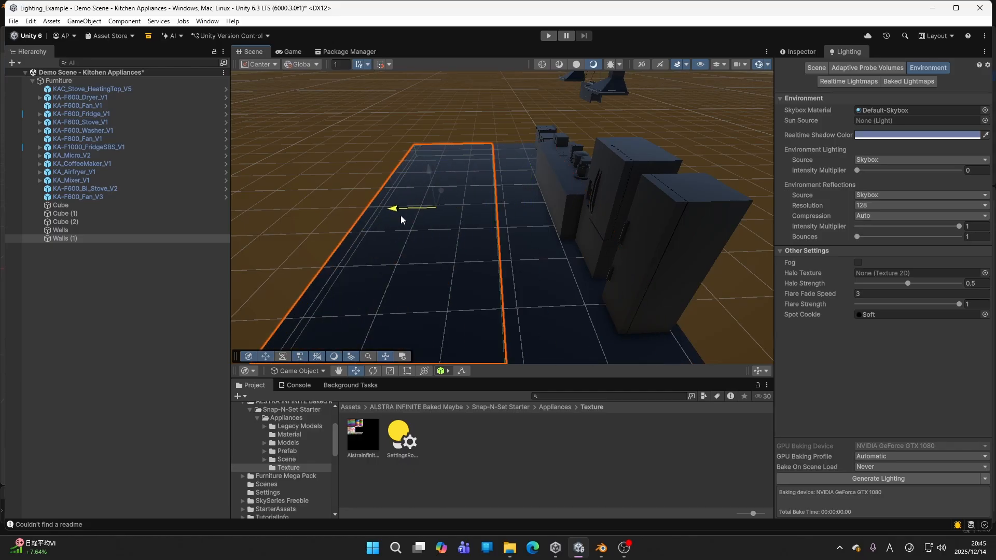
Step: Rotate the duplicated slab upright and raise it into a long wall along the floor's open side
{"action": "key", "text": "e"}
{"action": "left_click_drag", "start_coordinate": [449, 171], "coordinate": [314, 164]}
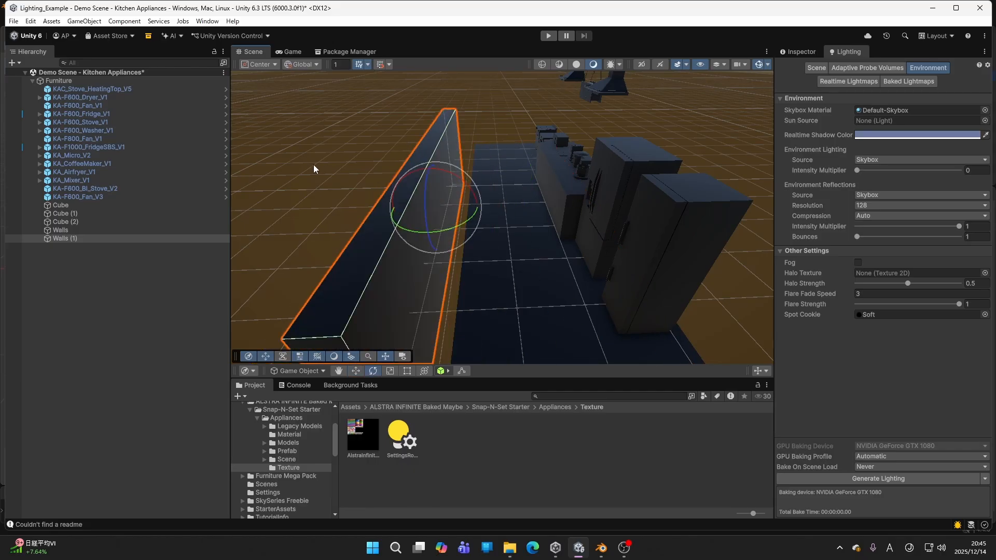
{"action": "key", "text": "w"}
{"action": "left_click_drag", "start_coordinate": [444, 198], "coordinate": [460, 182]}
{"action": "key", "text": "s"}
{"action": "right_click_drag", "start_coordinate": [460, 182], "coordinate": [488, 179]}
{"action": "left_click_drag", "start_coordinate": [490, 147], "coordinate": [500, 100]}
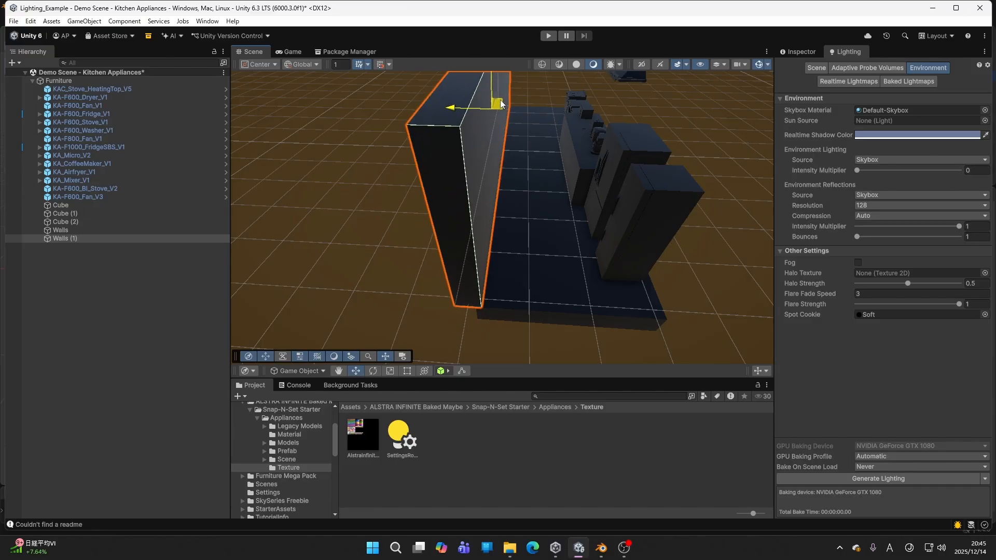
Step: Move the upright wall outward along Z and extend the floor slab to meet it
{"action": "right_click_drag", "start_coordinate": [567, 185], "coordinate": [415, 184]}
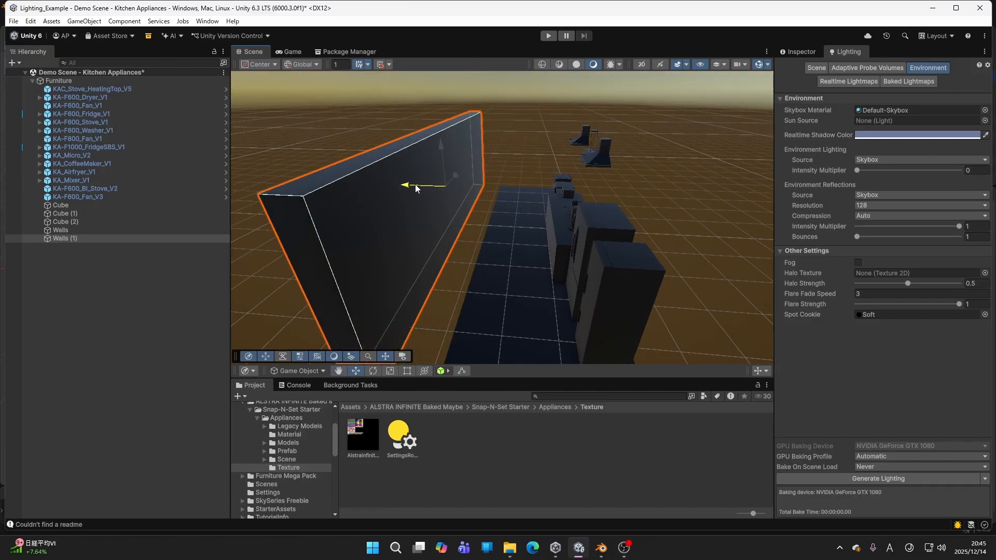
{"action": "left_click", "coordinate": [515, 229]}
{"action": "left_click_drag", "start_coordinate": [496, 246], "coordinate": [475, 244]}
Step: Duplicate the long wall and move the copy along Z to stand behind the appliances
{"action": "right_click_drag", "start_coordinate": [475, 244], "coordinate": [463, 267]}
{"action": "scroll", "coordinate": [463, 267], "scroll_direction": "down", "scroll_amount": 3}
{"action": "left_click", "coordinate": [457, 219]}
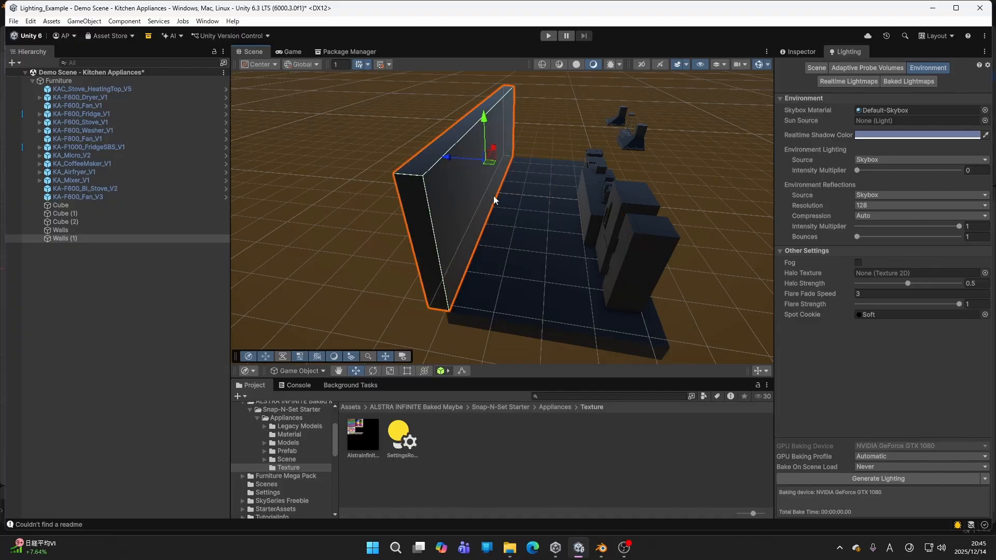
{"action": "left_click_drag", "start_coordinate": [451, 164], "coordinate": [597, 190]}
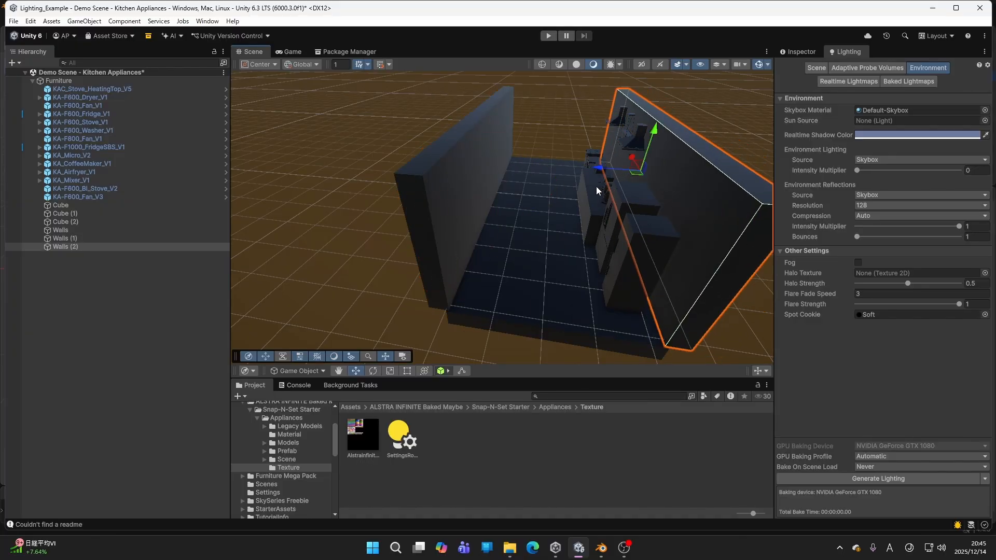
Step: Duplicate the front wall, raise the copy above the room and rotate it to lie flat as a ceiling
{"action": "left_click", "coordinate": [451, 200]}
{"action": "key", "text": "ctrl+d"}
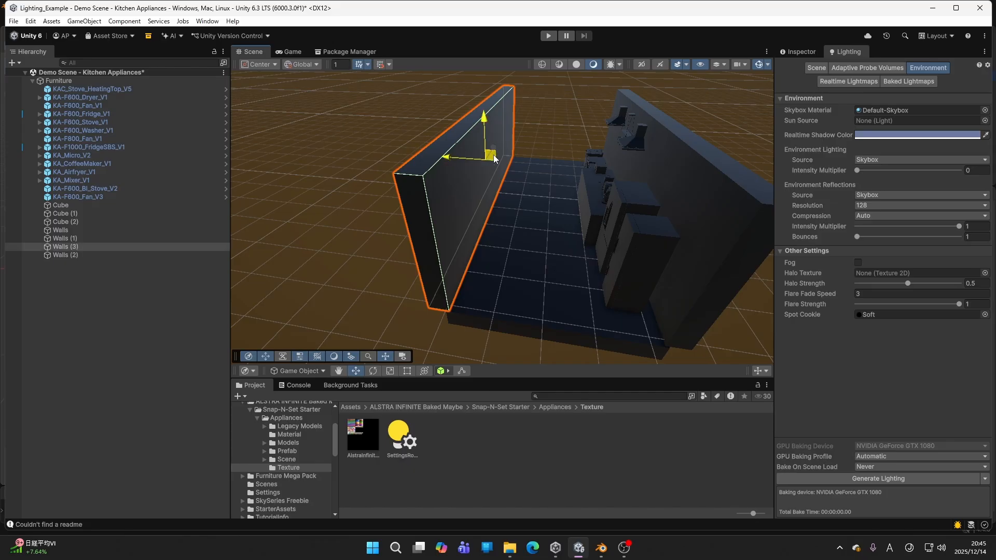
{"action": "right_click_drag", "start_coordinate": [493, 155], "coordinate": [528, 166]}
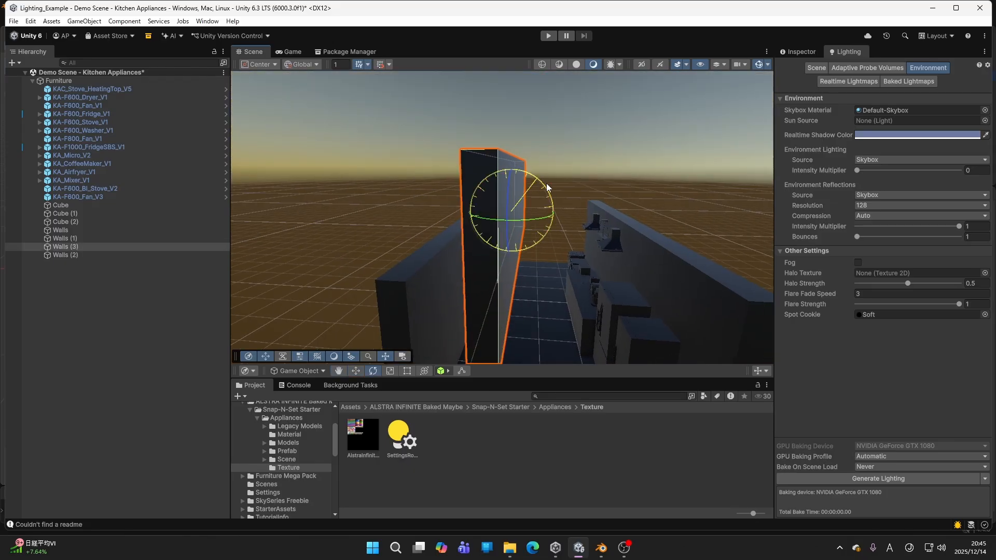
{"action": "left_click_drag", "start_coordinate": [547, 187], "coordinate": [637, 266]}
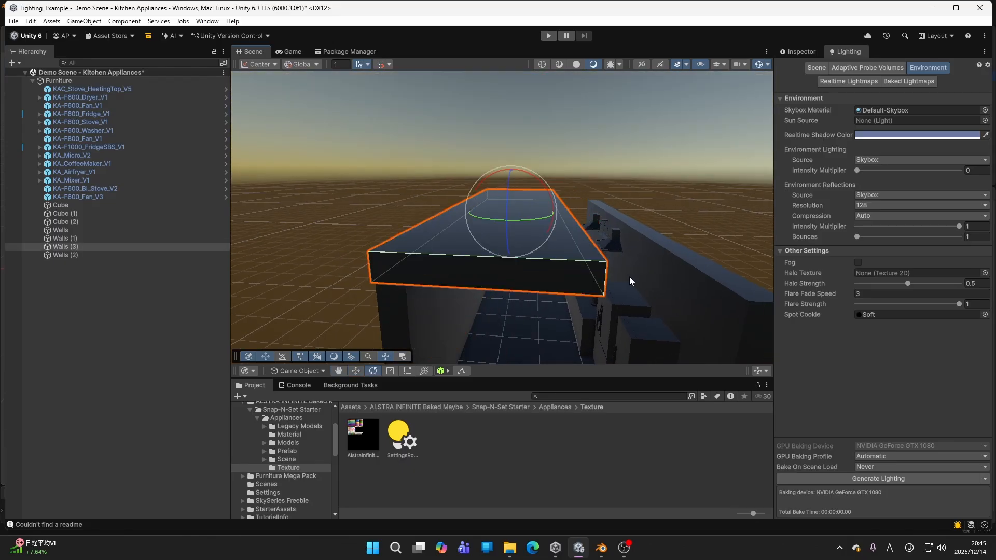
{"action": "right_click_drag", "start_coordinate": [629, 277], "coordinate": [609, 318]}
Step: Widen the ceiling slab along Z to span both long walls and lower it onto them
{"action": "right_click_drag", "start_coordinate": [543, 165], "coordinate": [605, 144]}
{"action": "key", "text": "s"}
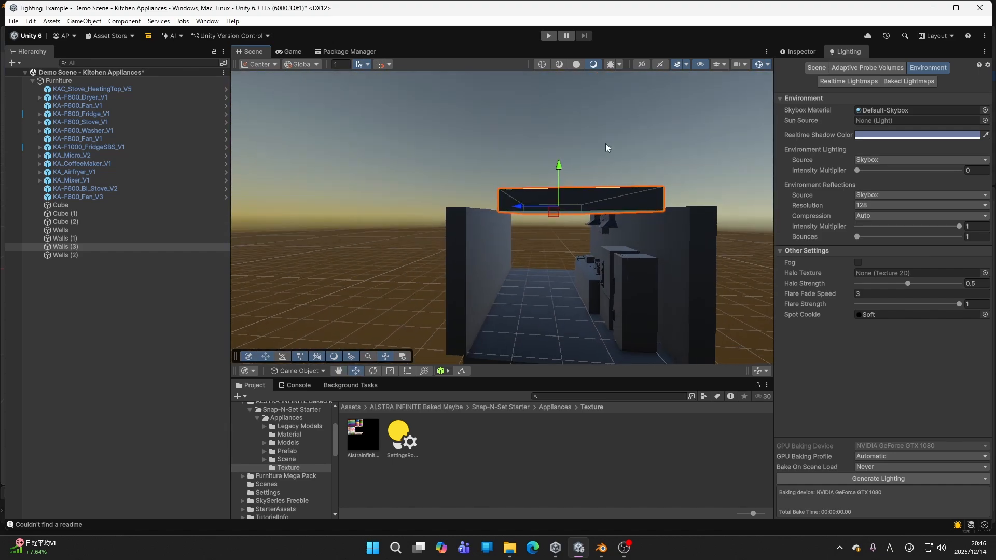
{"action": "left_click_drag", "start_coordinate": [493, 205], "coordinate": [488, 205]}
{"action": "right_click_drag", "start_coordinate": [505, 228], "coordinate": [531, 251]}
{"action": "key", "text": "w"}
{"action": "key", "text": "s"}
{"action": "left_click_drag", "start_coordinate": [532, 251], "coordinate": [664, 265], "text": "alt"}
{"action": "key", "text": "w"}
{"action": "left_click_drag", "start_coordinate": [457, 144], "coordinate": [457, 151]}
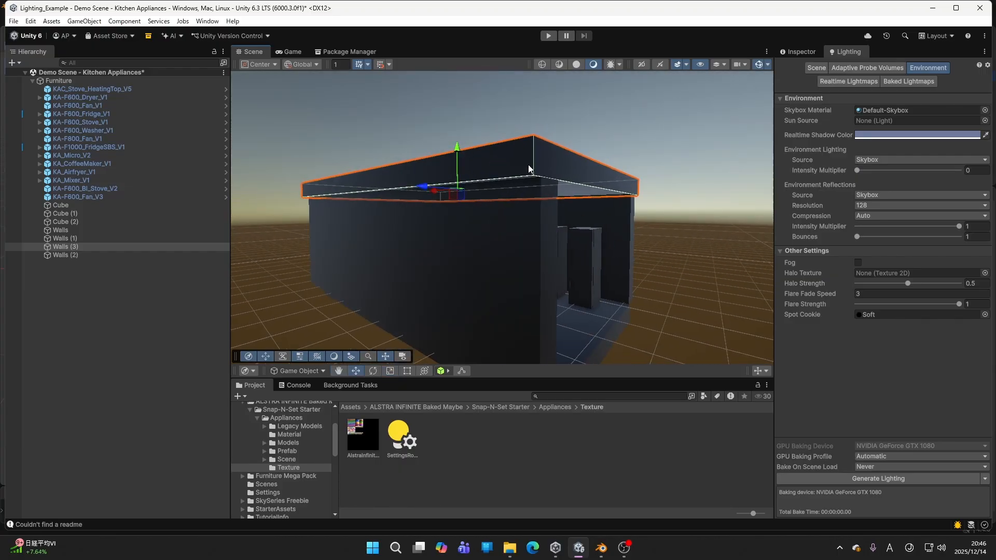
Step: Duplicate the ceiling slab and slide the copy along X beyond the room's open end
{"action": "left_click", "coordinate": [636, 130]}
{"action": "left_click", "coordinate": [548, 157]}
{"action": "key", "text": "ctrl+d"}
{"action": "key", "text": "f"}
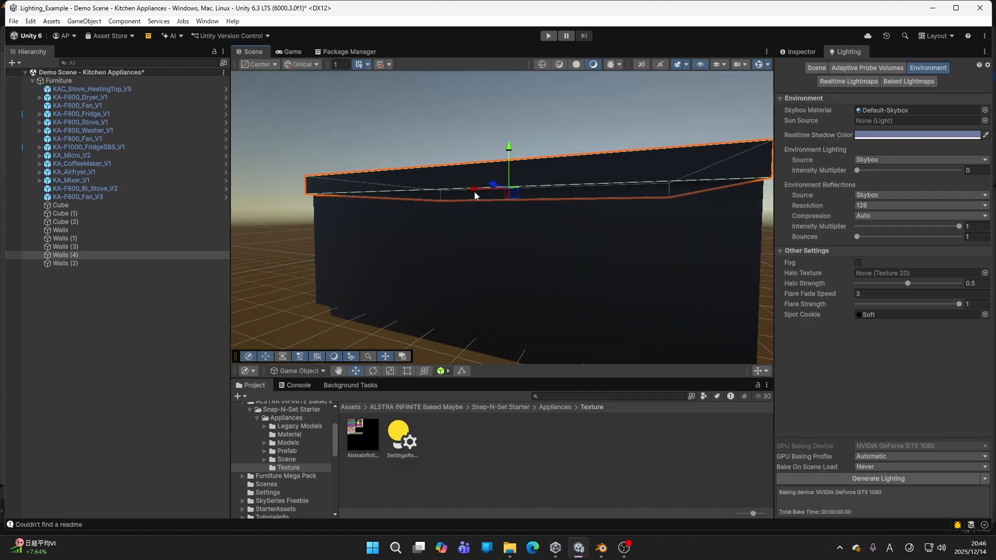
{"action": "left_click_drag", "start_coordinate": [719, 205], "coordinate": [665, 201], "text": "alt"}
Step: Rotate the copied ceiling slab upright to face the room's open end
{"action": "key", "text": "e"}
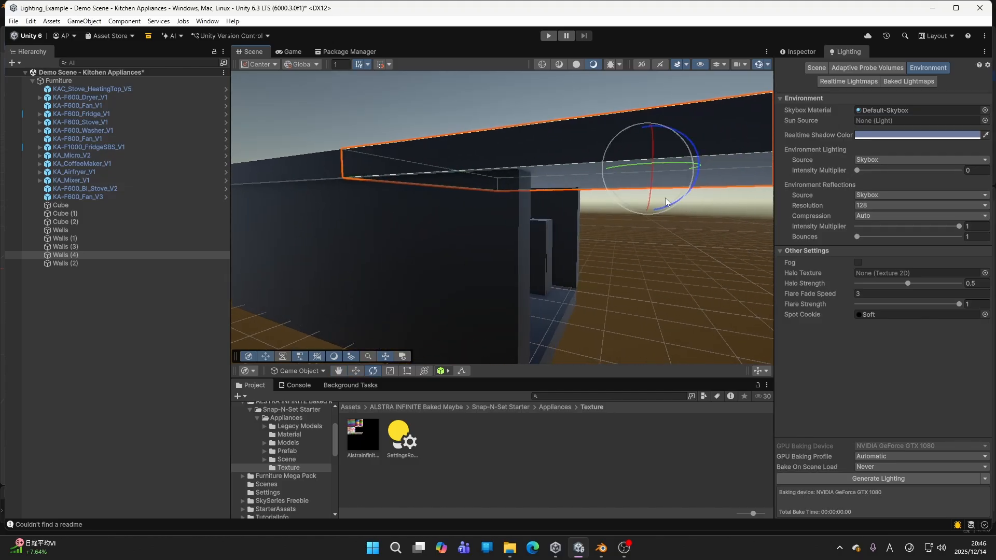
{"action": "left_click_drag", "start_coordinate": [747, 165], "coordinate": [711, 189], "text": "alt"}
{"action": "scroll", "coordinate": [669, 147], "scroll_direction": "down", "scroll_amount": 5}
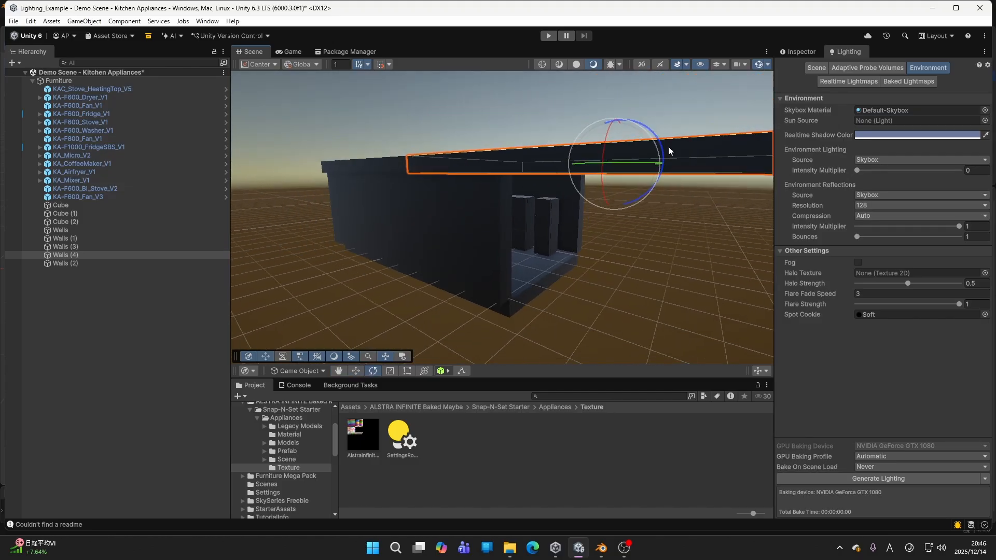
{"action": "left_click_drag", "start_coordinate": [657, 136], "coordinate": [708, 263]}
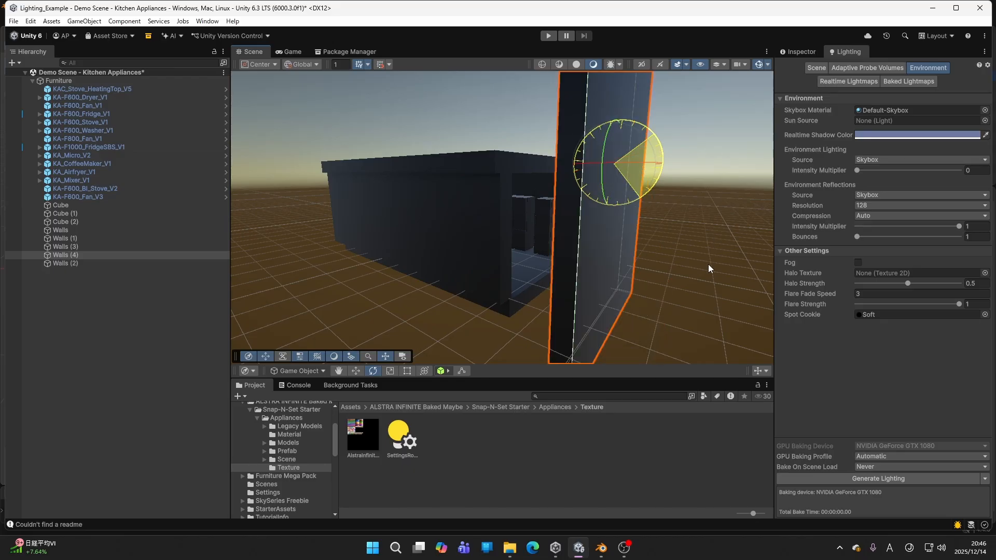
Step: Shrink the upright end panel and move it along X to close the fridge end of the room
{"action": "key", "text": "w"}
{"action": "scroll", "coordinate": [618, 163], "scroll_direction": "down", "scroll_amount": 5}
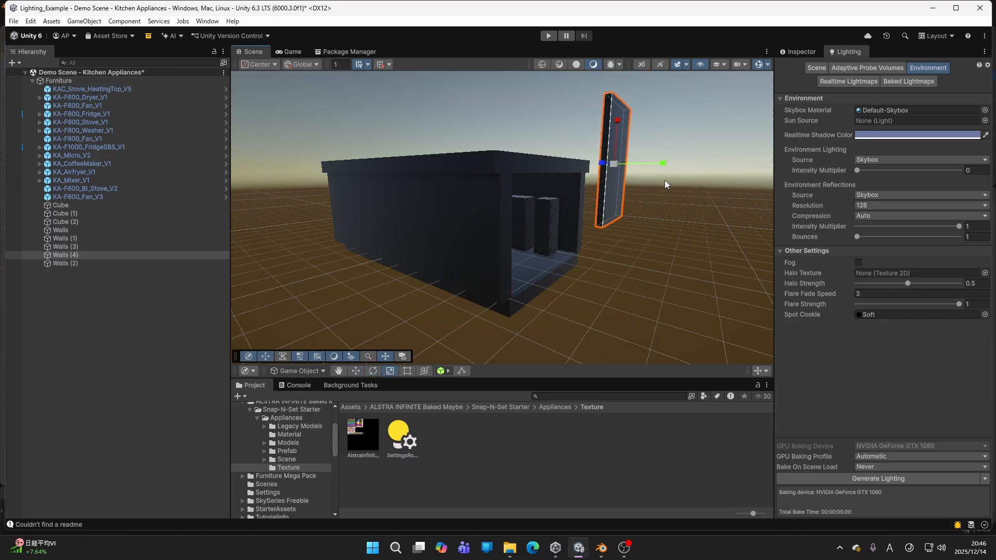
{"action": "left_click_drag", "start_coordinate": [664, 179], "coordinate": [656, 220], "text": "alt"}
{"action": "left_click_drag", "start_coordinate": [512, 197], "coordinate": [305, 222]}
{"action": "key", "text": "r"}
{"action": "key", "text": "w"}
Step: Duplicate the end wall and move the copy along X to the opposite end of the room, beside the stove
{"action": "key", "text": "ctrl+d"}
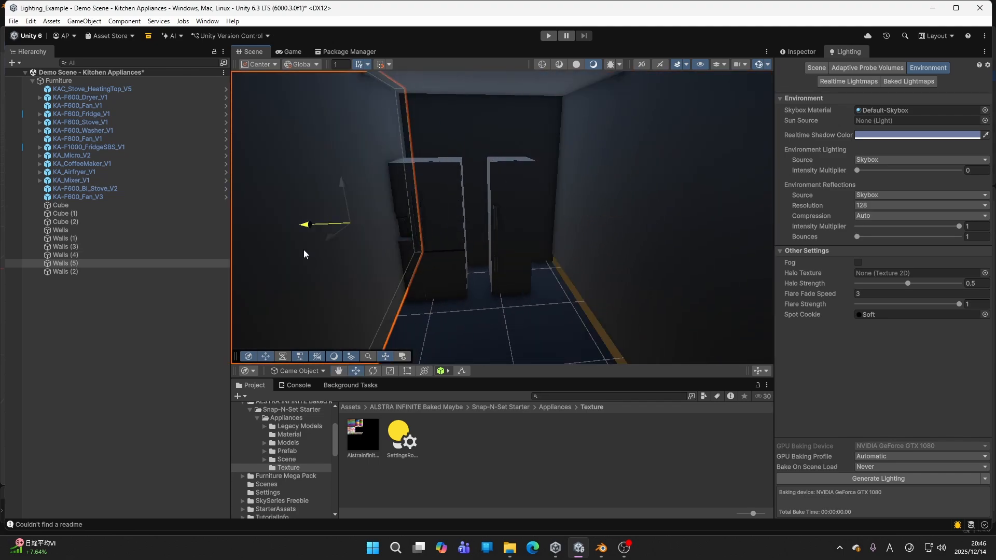
{"action": "left_click", "coordinate": [612, 193]}
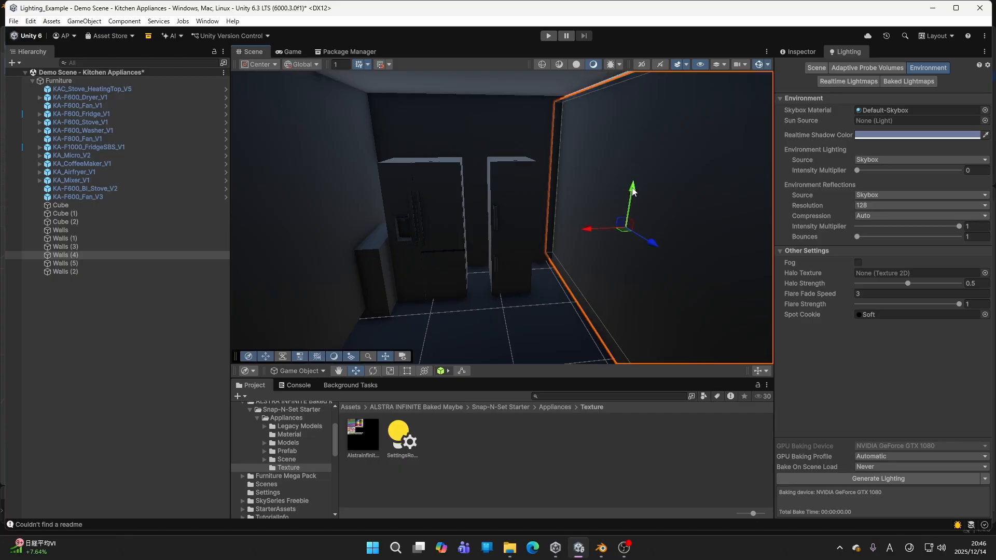
{"action": "right_click_drag", "start_coordinate": [633, 189], "coordinate": [469, 194]}
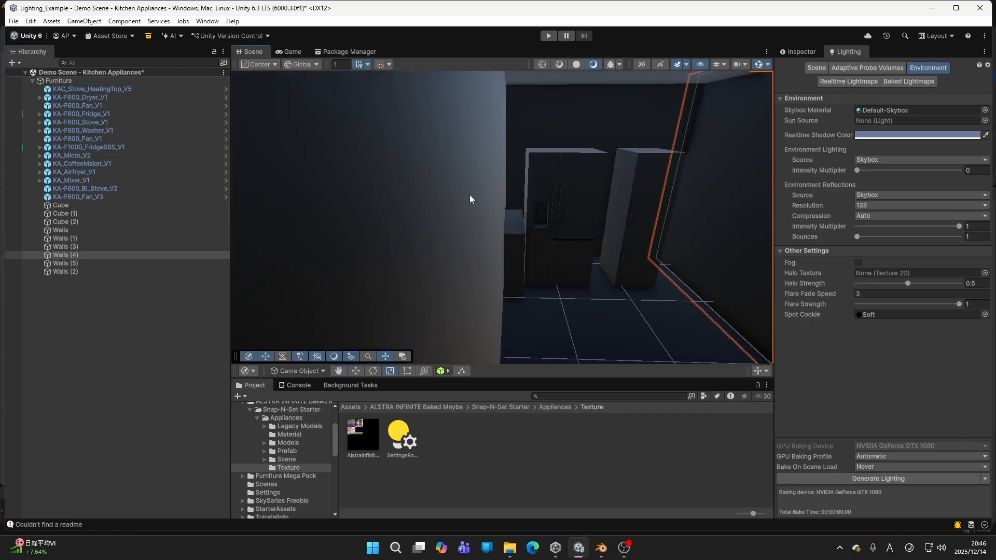
{"action": "left_click", "coordinate": [469, 194]}
{"action": "middle_click_drag", "start_coordinate": [469, 194], "coordinate": [574, 205]}
{"action": "key", "text": "w"}
{"action": "left_click_drag", "start_coordinate": [528, 197], "coordinate": [195, 183]}
{"action": "right_click_drag", "start_coordinate": [383, 199], "coordinate": [444, 206]}
{"action": "left_click_drag", "start_coordinate": [451, 268], "coordinate": [406, 275]}
{"action": "right_click_drag", "start_coordinate": [406, 275], "coordinate": [431, 282]}
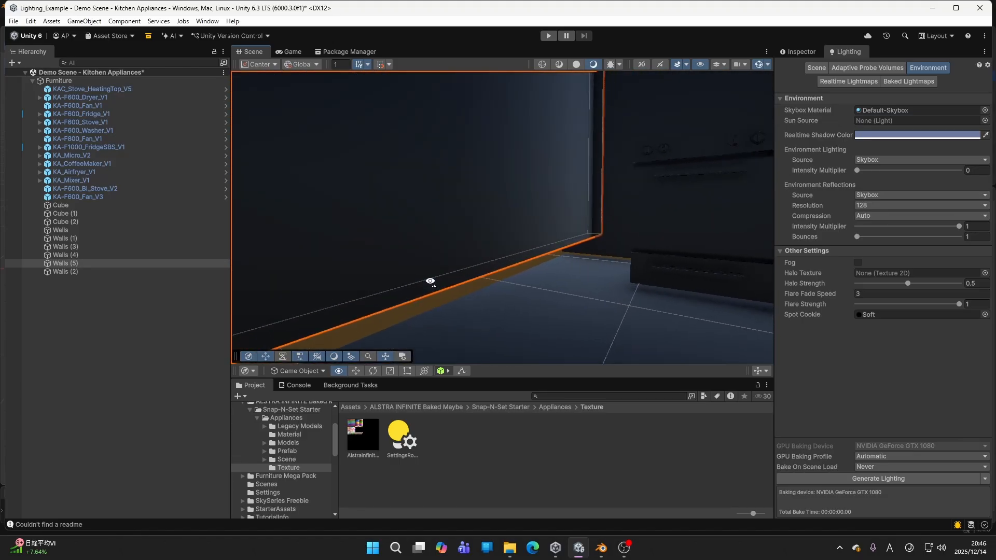
Step: Raise the Walls floor slab slightly to close the gap beneath the end wall
{"action": "left_click", "coordinate": [531, 328]}
{"action": "right_click_drag", "start_coordinate": [530, 328], "coordinate": [681, 273]}
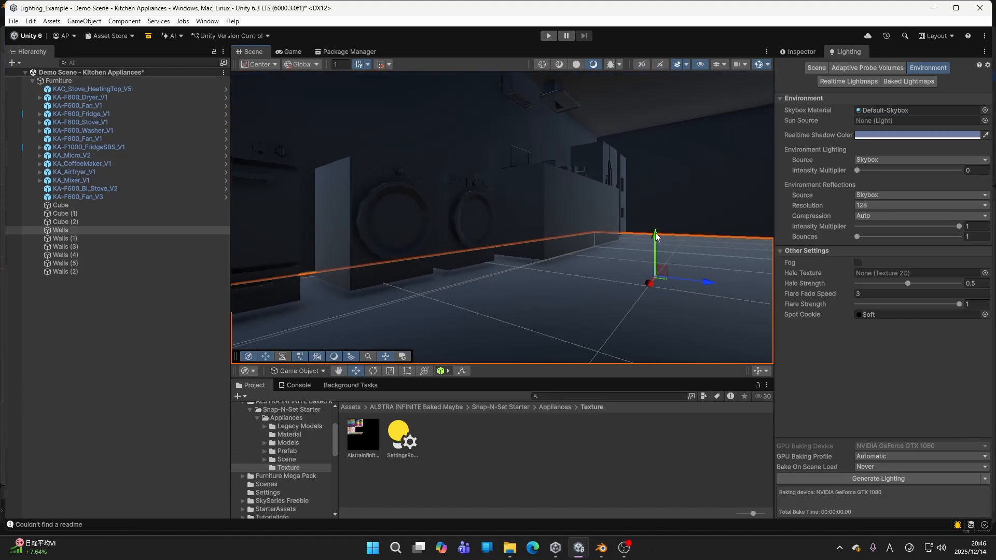
{"action": "left_click_drag", "start_coordinate": [655, 233], "coordinate": [655, 229]}
Step: Scale the stove-side end wall slightly to fit the floor and adjoining walls
{"action": "right_click_drag", "start_coordinate": [656, 228], "coordinate": [456, 220]}
{"action": "left_click", "coordinate": [366, 177]}
{"action": "right_click_drag", "start_coordinate": [367, 177], "coordinate": [412, 130]}
{"action": "key", "text": "r"}
{"action": "left_click_drag", "start_coordinate": [459, 182], "coordinate": [471, 188]}
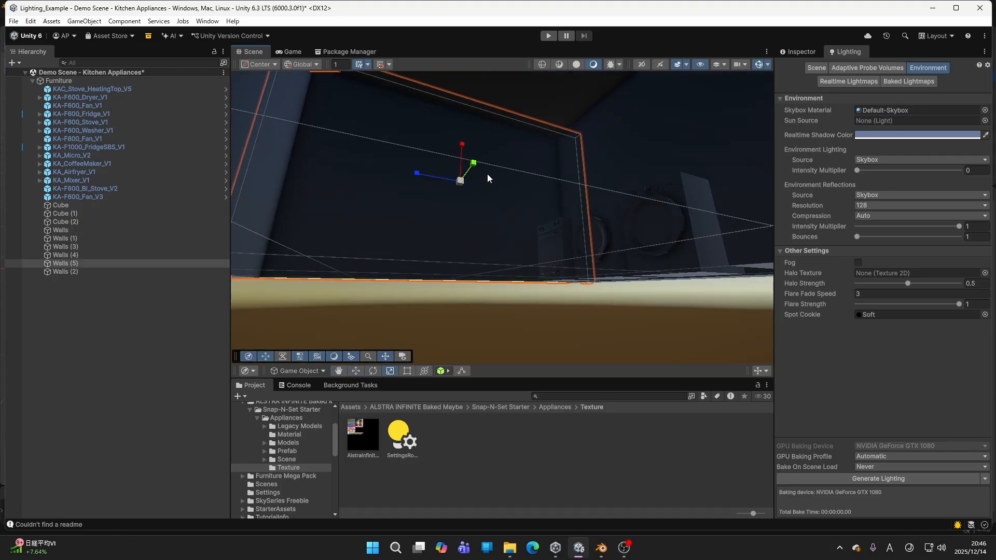
{"action": "right_click_drag", "start_coordinate": [487, 179], "coordinate": [505, 258]}
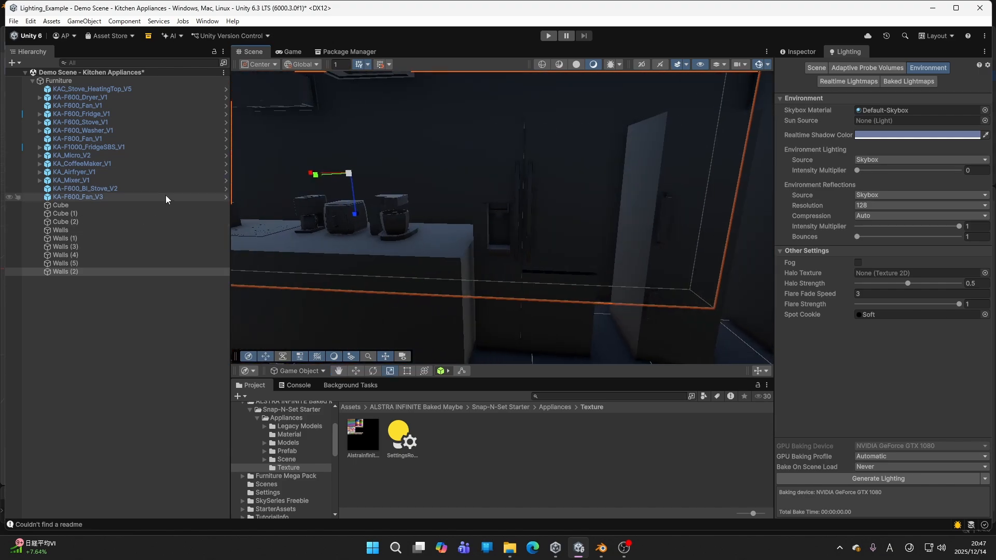
Step: Add a Point Light to the scene outside the Furniture group
{"action": "right_click_drag", "start_coordinate": [403, 153], "coordinate": [367, 172]}
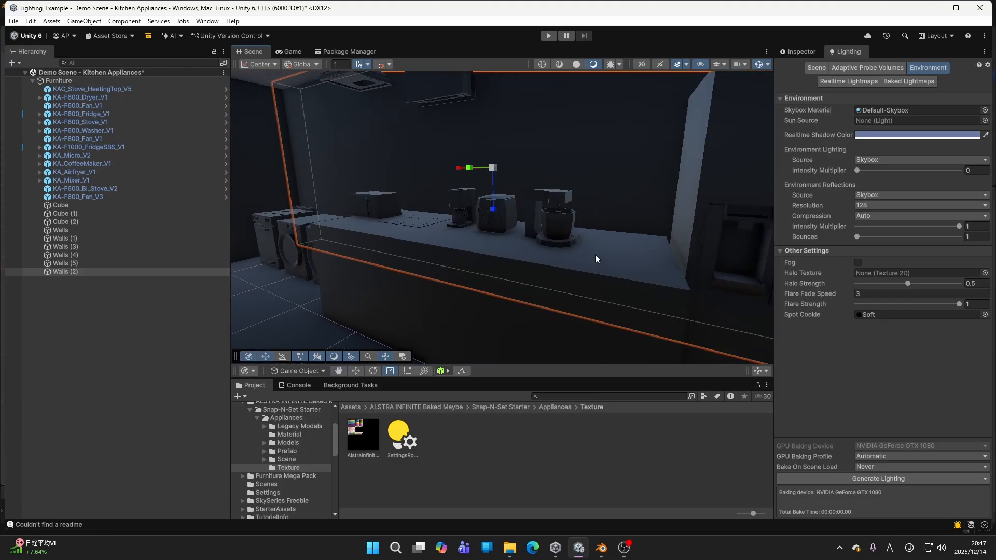
{"action": "right_click_drag", "start_coordinate": [595, 254], "coordinate": [586, 253]}
{"action": "right_click_drag", "start_coordinate": [500, 245], "coordinate": [493, 194]}
{"action": "left_click", "coordinate": [106, 308]}
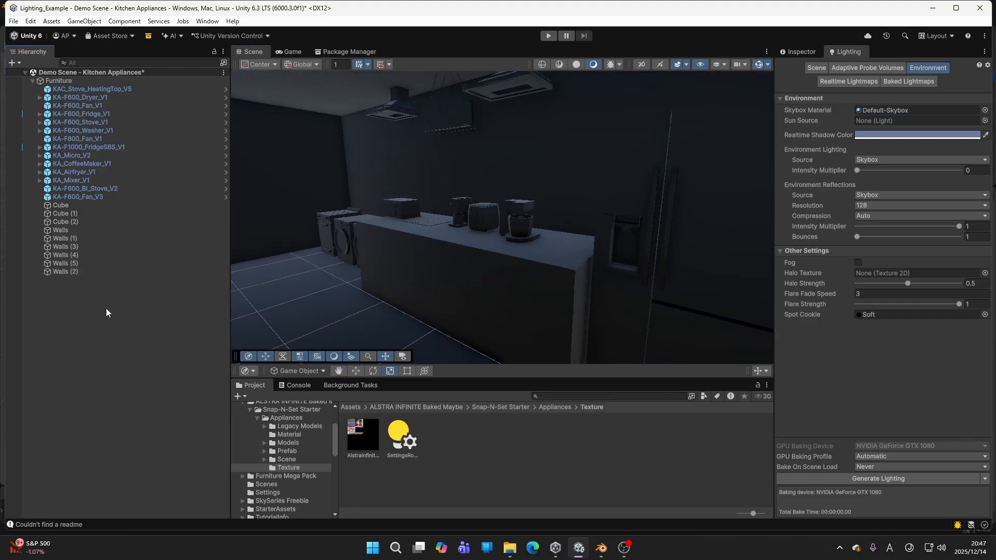
{"action": "right_click", "coordinate": [92, 304]}
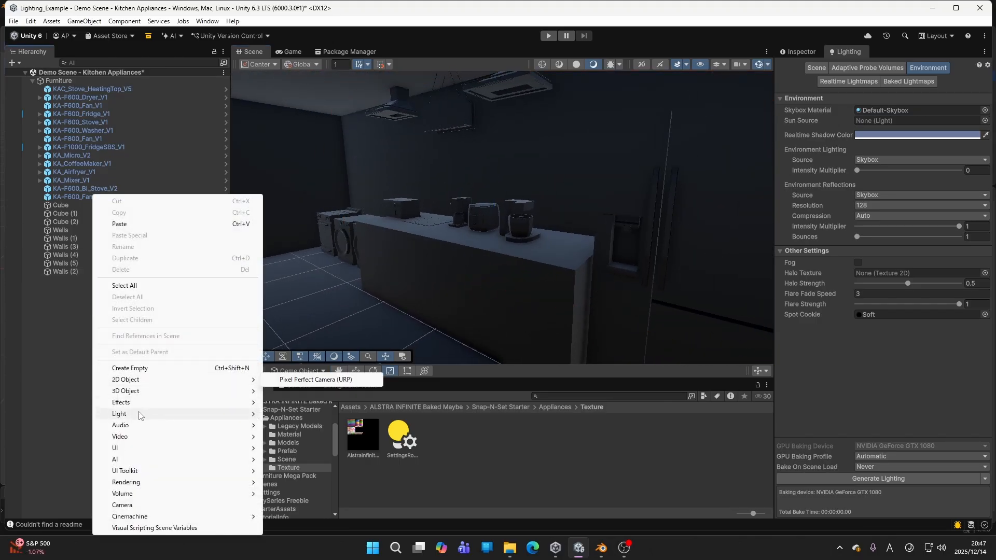
{"action": "mouse_move", "coordinate": [211, 415]}
{"action": "left_click", "coordinate": [302, 425]}
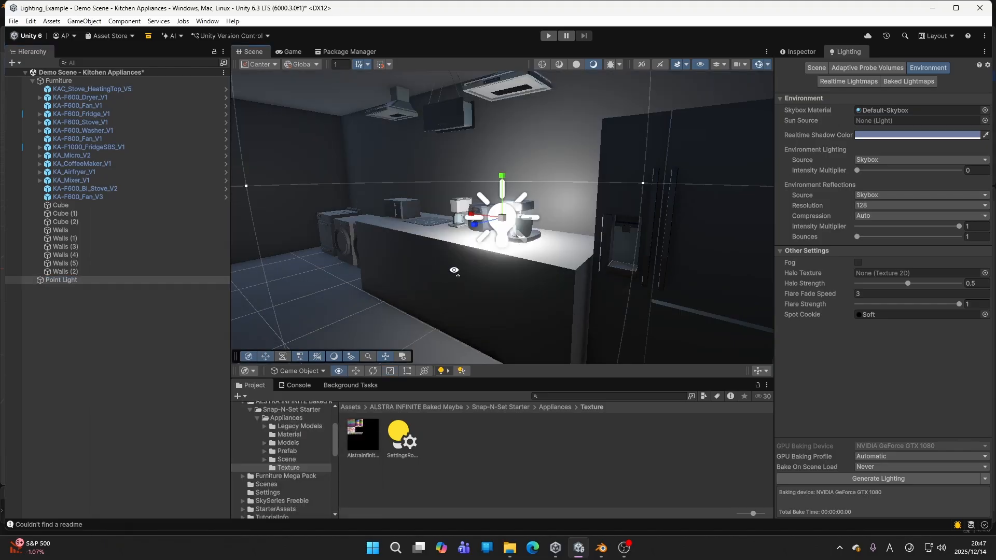
Step: Move the Point Light off the counter to a higher spot in the open floor area in front of the appliances
{"action": "right_click_drag", "start_coordinate": [454, 271], "coordinate": [455, 248]}
{"action": "key", "text": "w"}
{"action": "left_click_drag", "start_coordinate": [499, 183], "coordinate": [340, 115]}
{"action": "right_click_drag", "start_coordinate": [378, 155], "coordinate": [458, 146]}
{"action": "left_click_drag", "start_coordinate": [507, 102], "coordinate": [372, 126]}
{"action": "right_click_drag", "start_coordinate": [529, 145], "coordinate": [439, 163]}
{"action": "left_click_drag", "start_coordinate": [439, 150], "coordinate": [513, 131]}
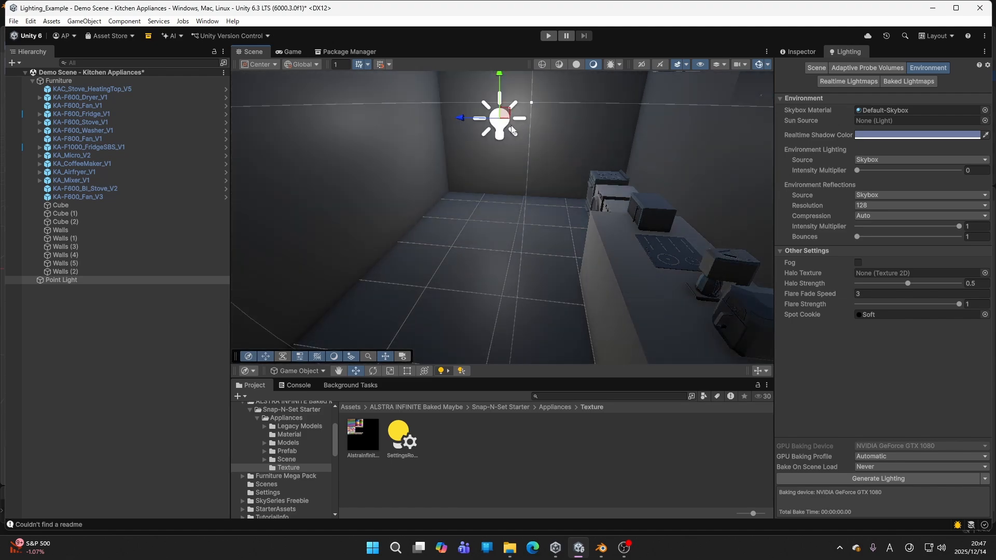
{"action": "right_click_drag", "start_coordinate": [539, 150], "coordinate": [381, 181]}
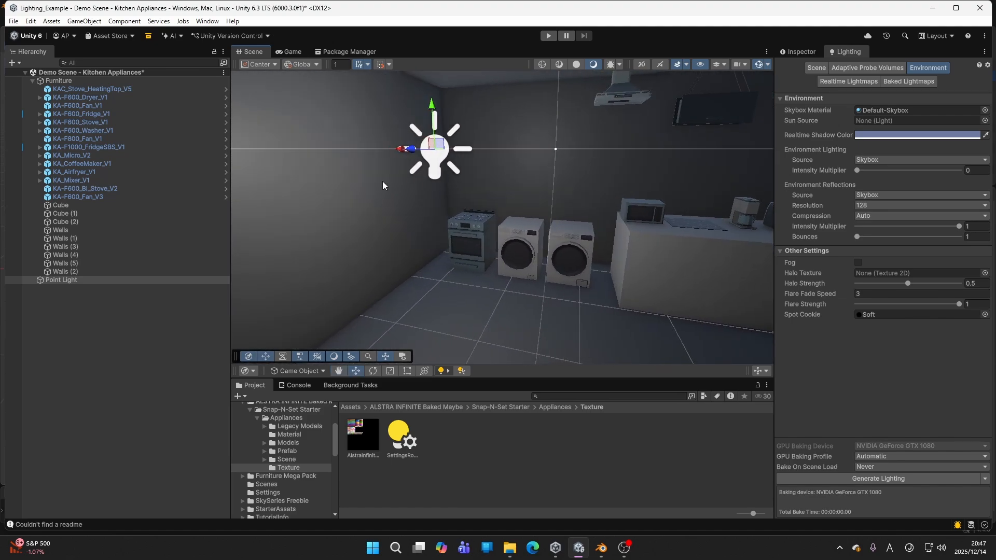
{"action": "right_click_drag", "start_coordinate": [398, 145], "coordinate": [476, 173]}
{"action": "left_click_drag", "start_coordinate": [476, 173], "coordinate": [658, 178]}
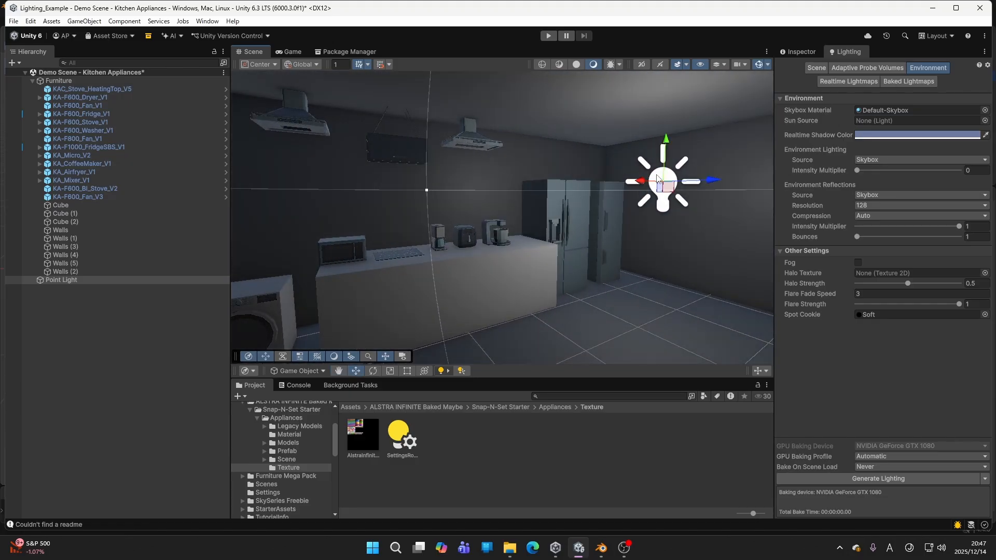
Step: Open the scene's lightmapping settings and examine how the Point Light illuminates the kitchen from several angles
{"action": "left_click", "coordinate": [816, 69]}
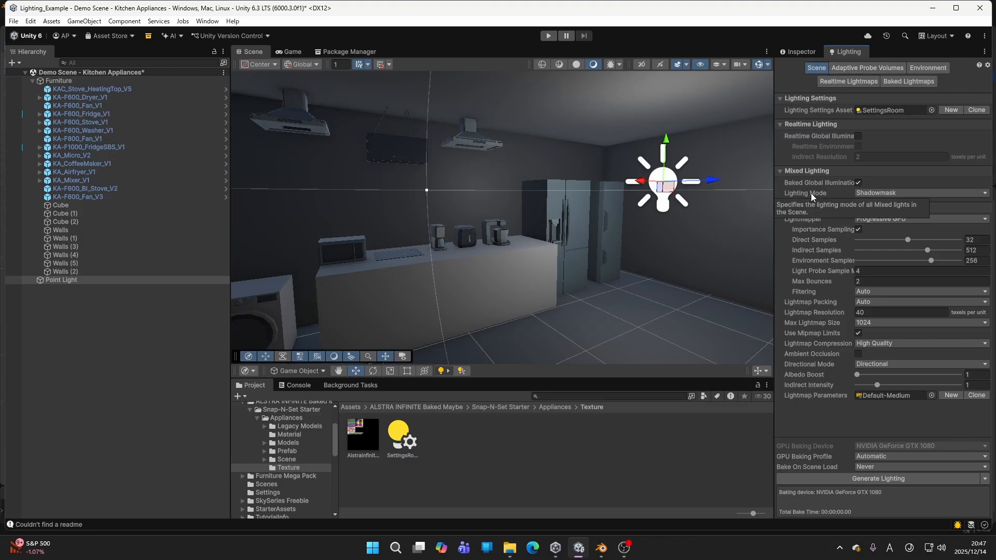
{"action": "right_click_drag", "start_coordinate": [630, 181], "coordinate": [516, 200]}
{"action": "right_click_drag", "start_coordinate": [578, 191], "coordinate": [522, 207]}
{"action": "key", "text": "s"}
{"action": "key", "text": "w"}
{"action": "right_click_drag", "start_coordinate": [610, 214], "coordinate": [555, 218]}
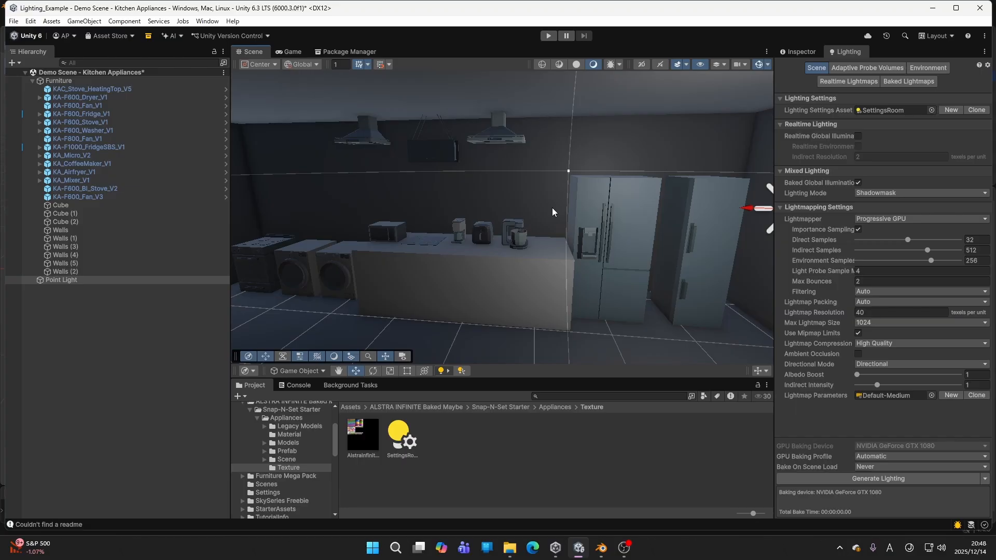
{"action": "right_click_drag", "start_coordinate": [552, 208], "coordinate": [580, 207]}
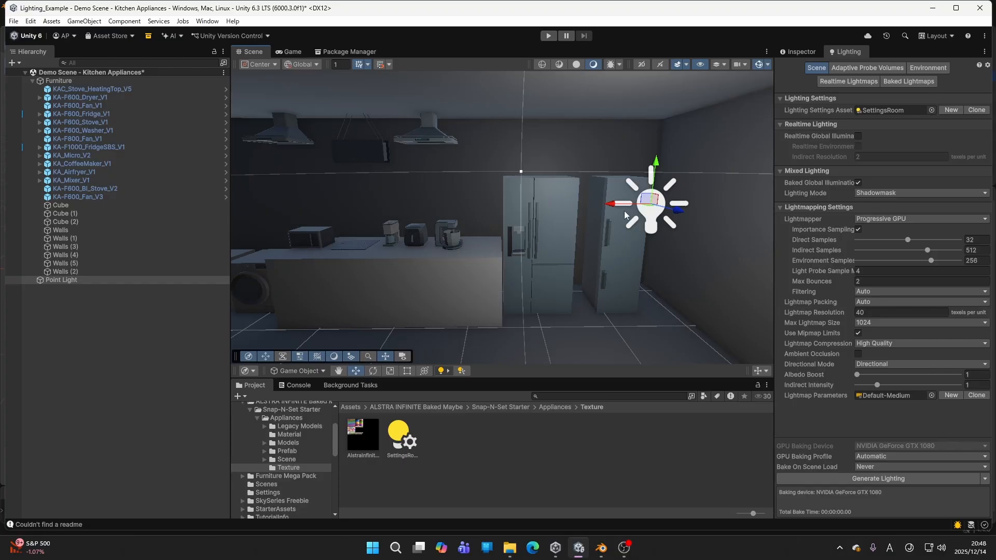
Step: Shift the Point Light slightly along X in front of the fridges
{"action": "mouse_move", "coordinate": [620, 204]}
{"action": "left_mouse_down"}
{"action": "mouse_move", "coordinate": [349, 224]}
{"action": "mouse_move", "coordinate": [618, 211]}
{"action": "left_mouse_up"}
{"action": "mouse_move", "coordinate": [617, 212]}
{"action": "right_mouse_down"}
{"action": "mouse_move", "coordinate": [596, 209]}
{"action": "mouse_move", "coordinate": [614, 205]}
{"action": "right_mouse_up"}
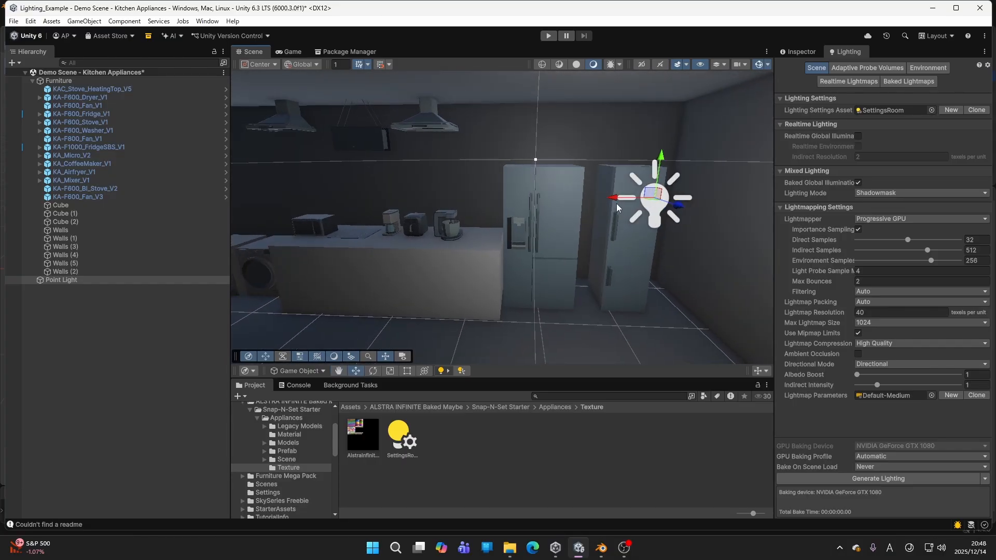
{"action": "left_click_drag", "start_coordinate": [623, 204], "coordinate": [646, 205]}
{"action": "right_click_drag", "start_coordinate": [646, 205], "coordinate": [783, 188]}
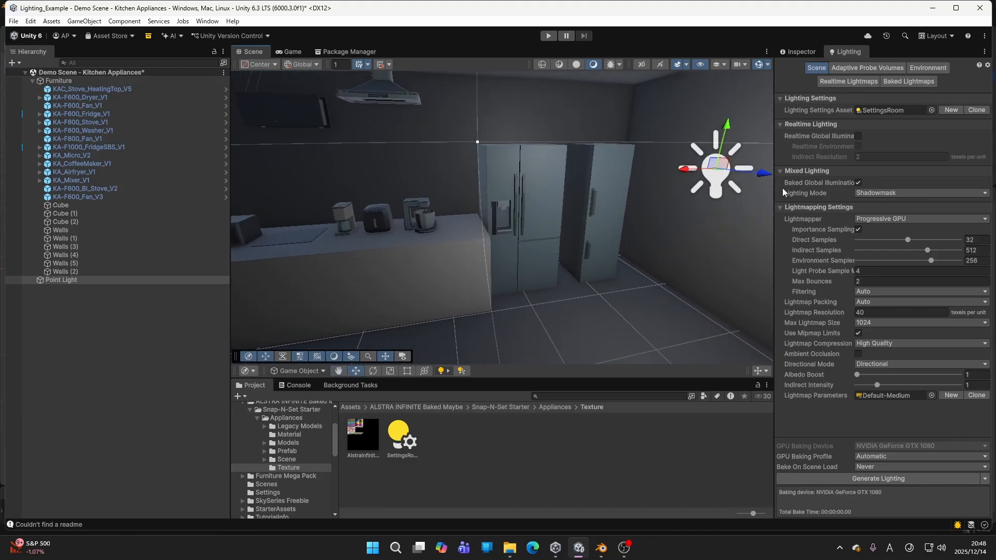
Step: Try a range of 3.36 for the Point Light and check its effect on the appliances
{"action": "left_click", "coordinate": [799, 52]}
{"action": "right_click_drag", "start_coordinate": [680, 160], "coordinate": [649, 197]}
{"action": "right_click_drag", "start_coordinate": [721, 193], "coordinate": [664, 206]}
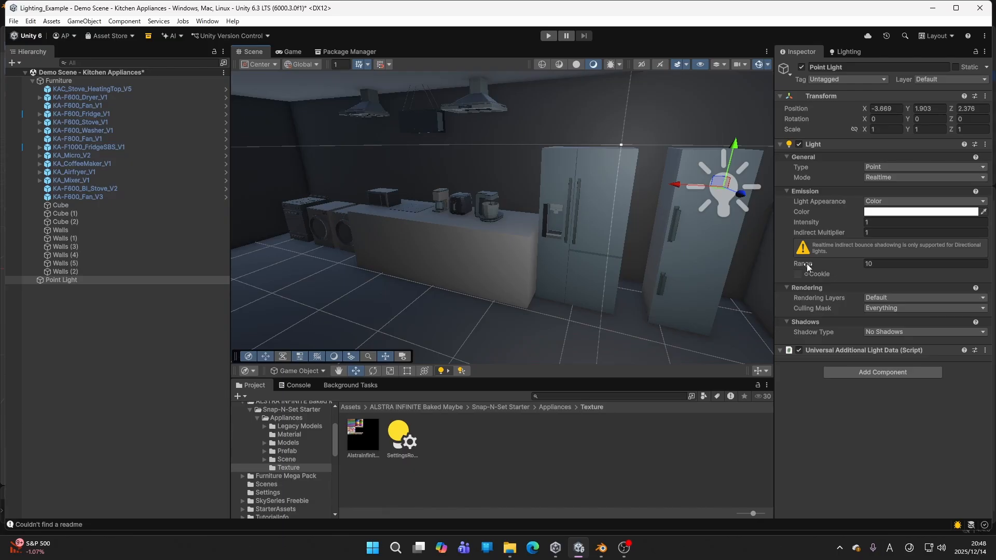
{"action": "left_click_drag", "start_coordinate": [807, 264], "coordinate": [685, 257]}
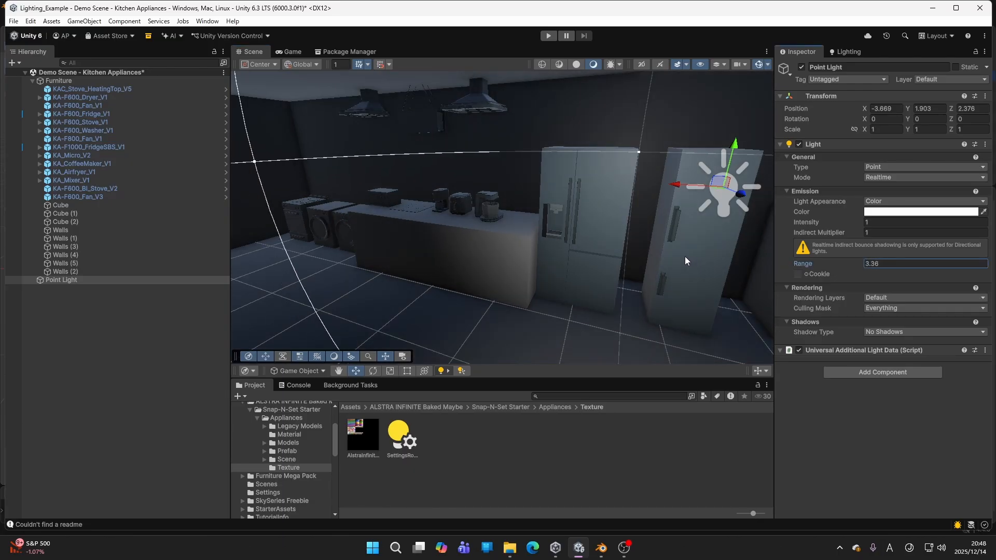
{"action": "mouse_move", "coordinate": [685, 257]}
{"action": "right_mouse_down"}
{"action": "mouse_move", "coordinate": [706, 249]}
{"action": "mouse_move", "coordinate": [674, 240]}
{"action": "right_mouse_up"}
{"action": "left_click", "coordinate": [873, 168]}
{"action": "left_click", "coordinate": [557, 229]}
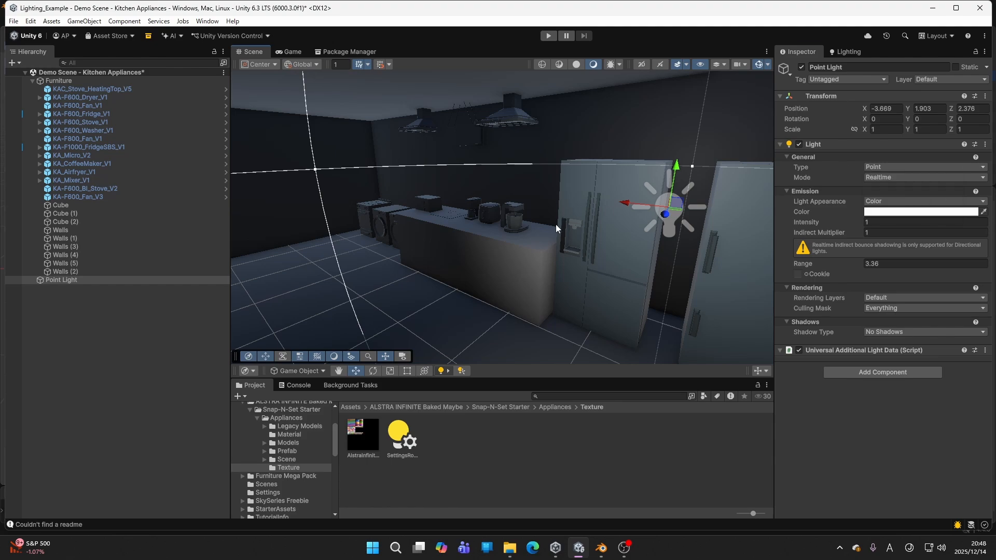
{"action": "right_click_drag", "start_coordinate": [556, 229], "coordinate": [603, 201]}
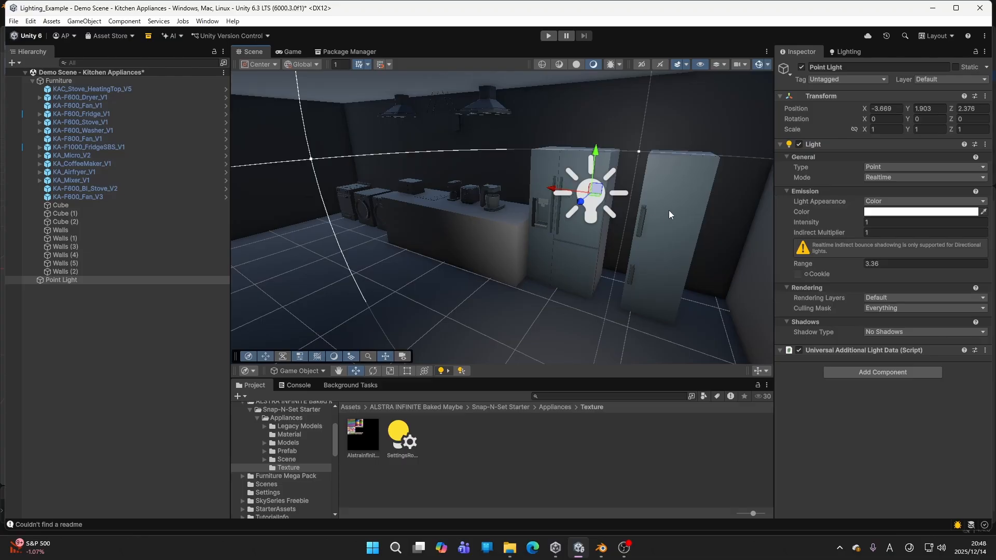
Step: Set the Point Light's intensity to 0.57 and its range to 7.43
{"action": "mouse_move", "coordinate": [796, 226]}
{"action": "left_mouse_down"}
{"action": "mouse_move", "coordinate": [815, 224]}
{"action": "mouse_move", "coordinate": [802, 223]}
{"action": "left_mouse_up"}
{"action": "left_click_drag", "start_coordinate": [808, 270], "coordinate": [797, 224]}
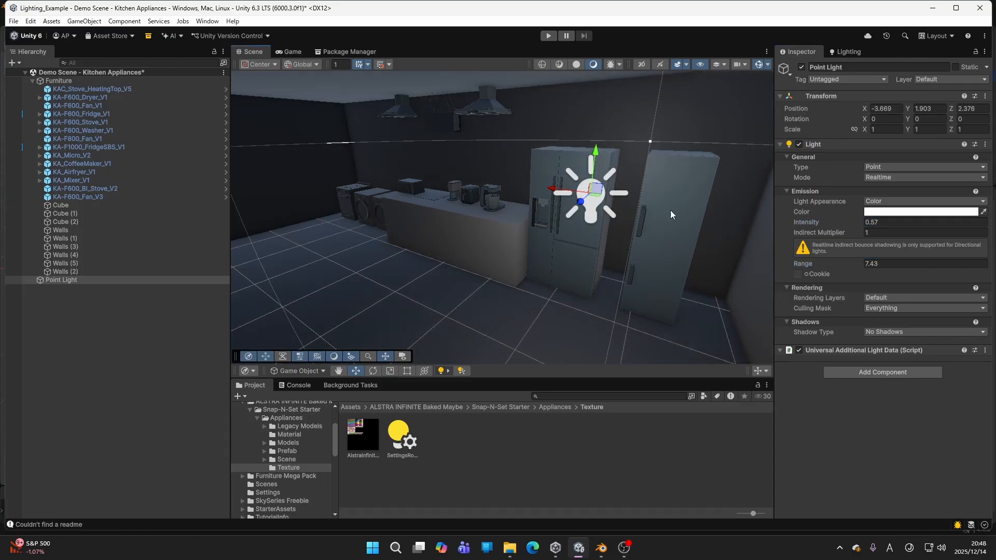
{"action": "right_click_drag", "start_coordinate": [670, 210], "coordinate": [621, 197]}
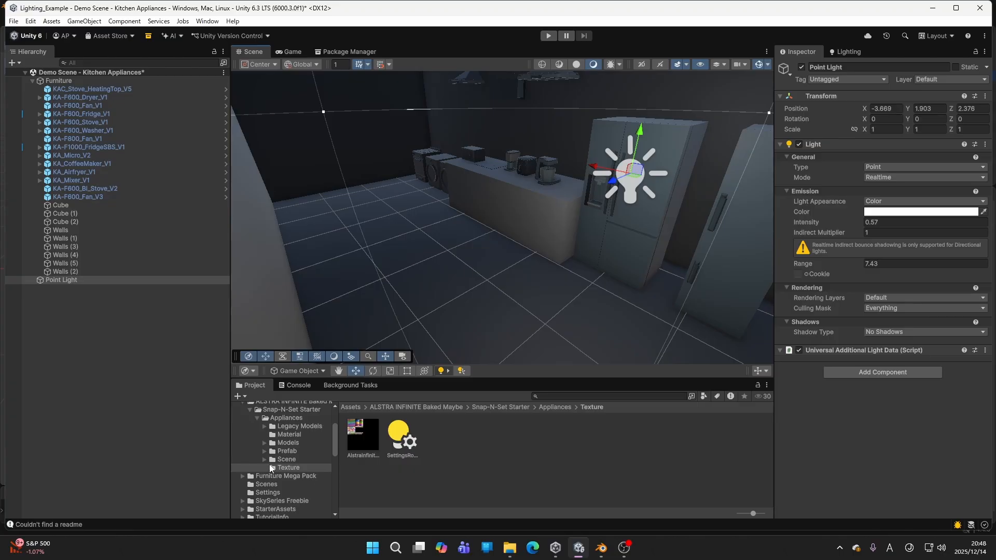
Step: Select the 2nd_Slot and Main_Slot materials in the Appliances Material folder and reduce their smoothness to the minimum
{"action": "left_click", "coordinate": [289, 435]}
{"action": "right_click_drag", "start_coordinate": [445, 280], "coordinate": [486, 247]}
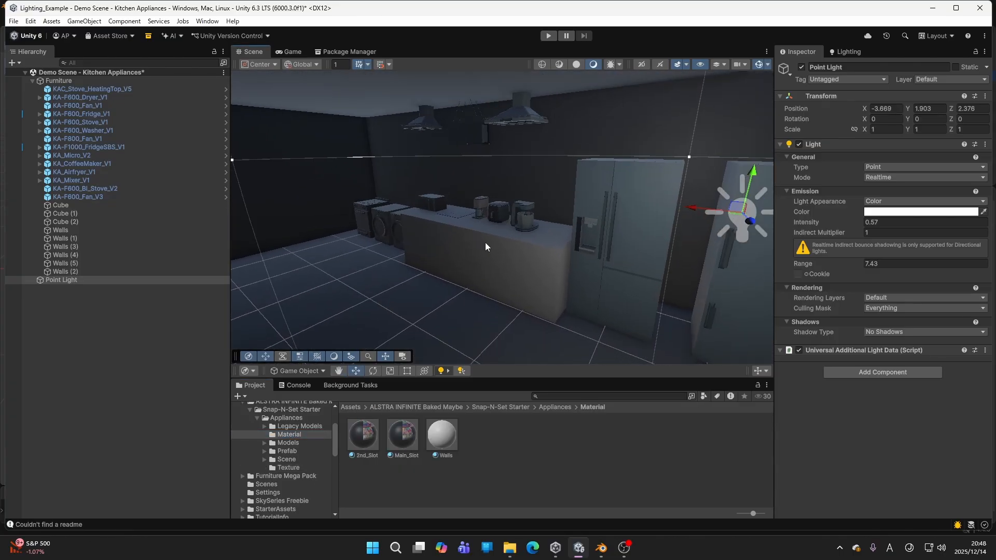
{"action": "left_click", "coordinate": [370, 442]}
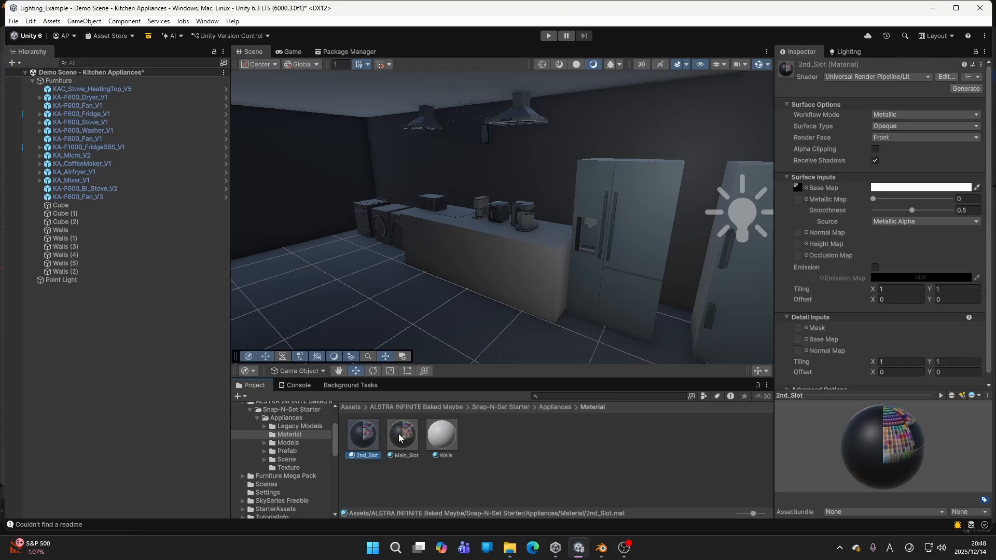
{"action": "left_click", "coordinate": [399, 438], "text": "ctrl"}
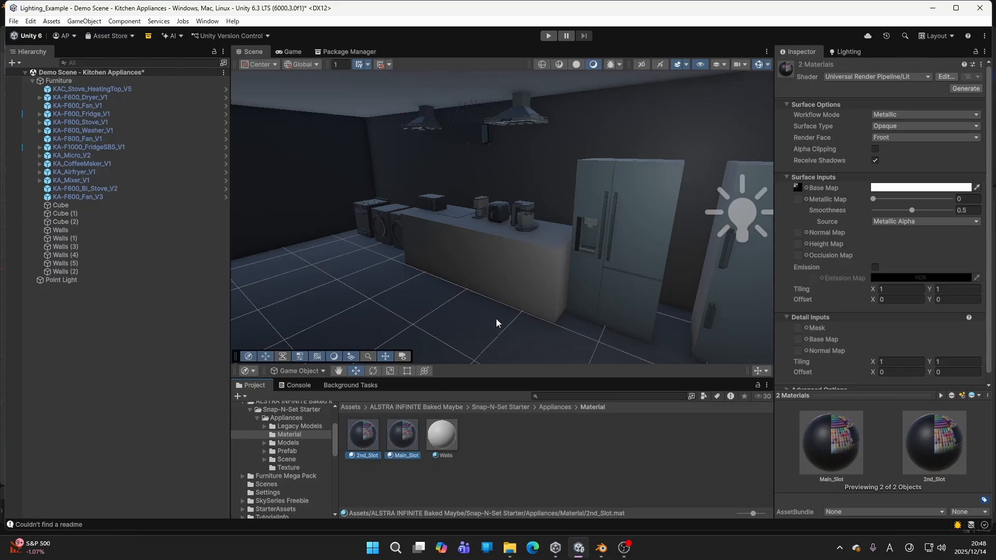
{"action": "right_click_drag", "start_coordinate": [511, 289], "coordinate": [538, 297]}
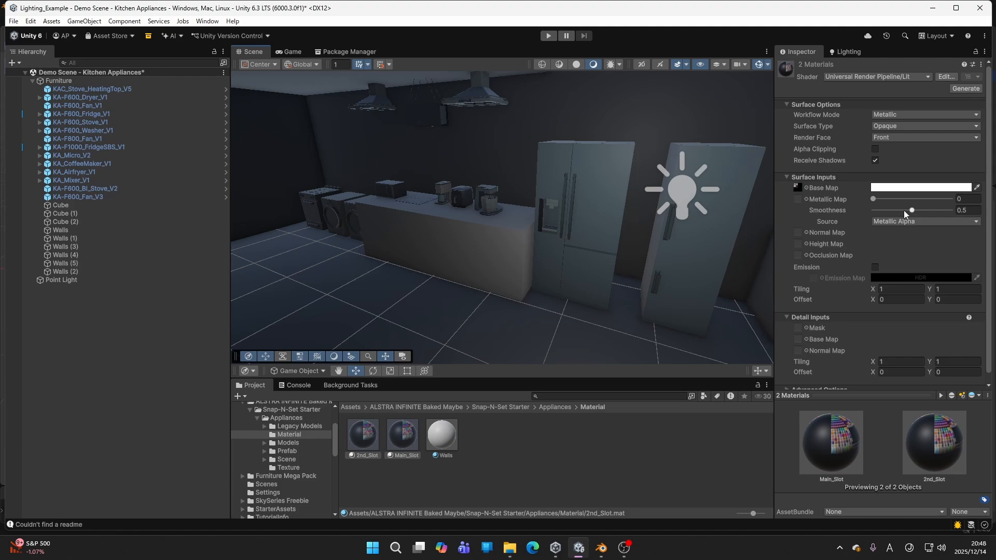
{"action": "left_click_drag", "start_coordinate": [916, 214], "coordinate": [884, 212]}
{"action": "mouse_move", "coordinate": [736, 198]}
{"action": "right_mouse_down"}
{"action": "mouse_move", "coordinate": [716, 182]}
{"action": "mouse_move", "coordinate": [743, 188]}
{"action": "right_mouse_up"}
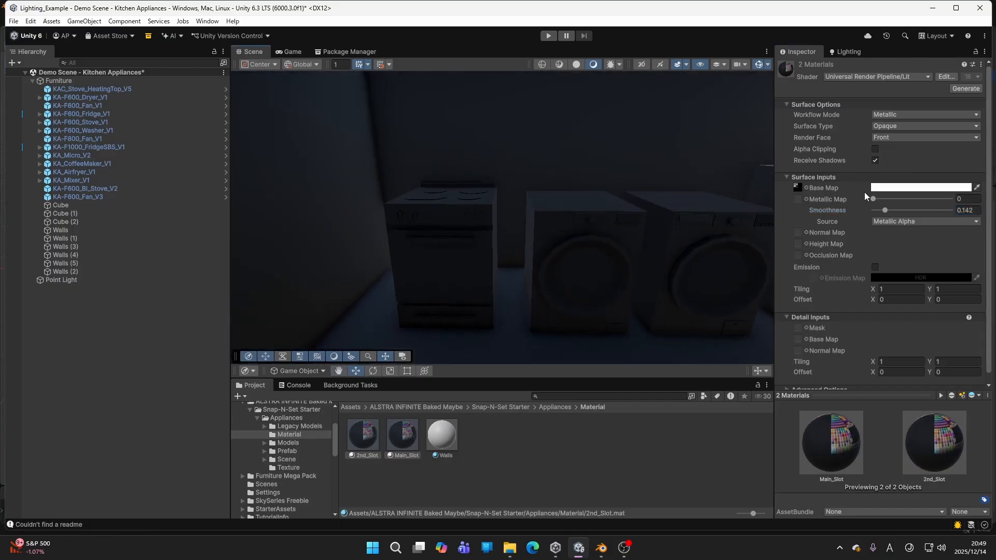
{"action": "left_click_drag", "start_coordinate": [886, 215], "coordinate": [650, 202]}
{"action": "right_click_drag", "start_coordinate": [650, 202], "coordinate": [591, 170]}
Step: Move the Point Light closer to the long wall and ceiling, to about X -3.055, Y 2.182, Z 3.052
{"action": "left_click", "coordinate": [643, 147]}
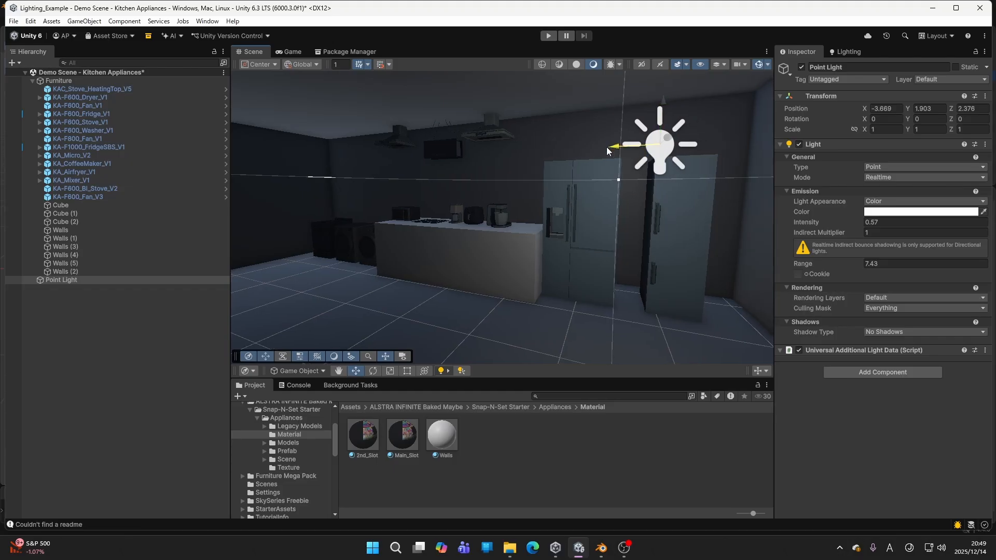
{"action": "left_click_drag", "start_coordinate": [614, 149], "coordinate": [669, 191]}
{"action": "right_click_drag", "start_coordinate": [669, 191], "coordinate": [465, 183]}
{"action": "left_click_drag", "start_coordinate": [465, 183], "coordinate": [289, 185]}
{"action": "right_click_drag", "start_coordinate": [539, 177], "coordinate": [511, 190]}
{"action": "left_click_drag", "start_coordinate": [544, 178], "coordinate": [331, 196]}
{"action": "right_click_drag", "start_coordinate": [331, 196], "coordinate": [270, 185]}
{"action": "left_click_drag", "start_coordinate": [420, 154], "coordinate": [418, 99]}
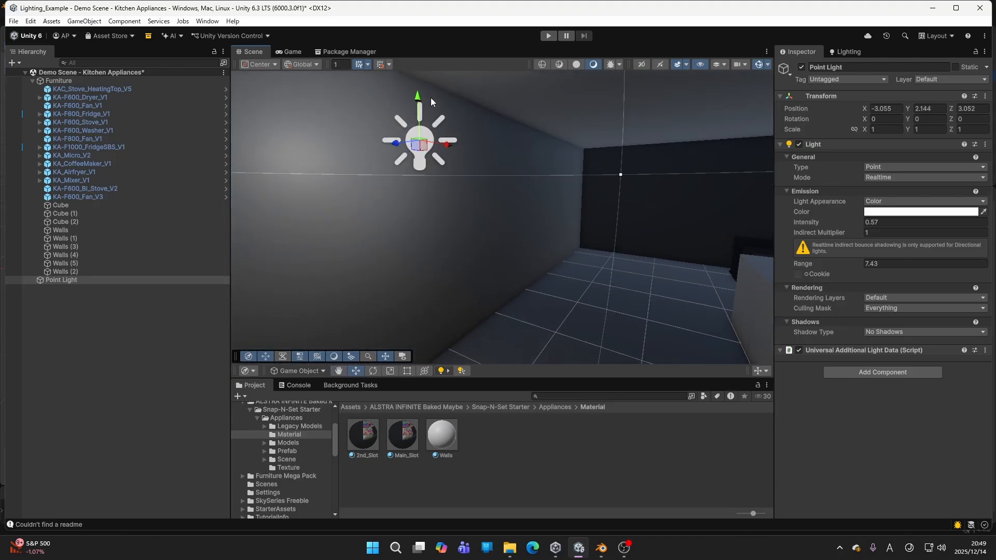
{"action": "mouse_move", "coordinate": [542, 130]}
{"action": "right_mouse_down"}
{"action": "mouse_move", "coordinate": [650, 133]}
{"action": "mouse_move", "coordinate": [513, 140]}
{"action": "mouse_move", "coordinate": [555, 140]}
{"action": "right_mouse_up"}
Step: Switch the Point Light's mode to Baked
{"action": "left_click", "coordinate": [853, 52]}
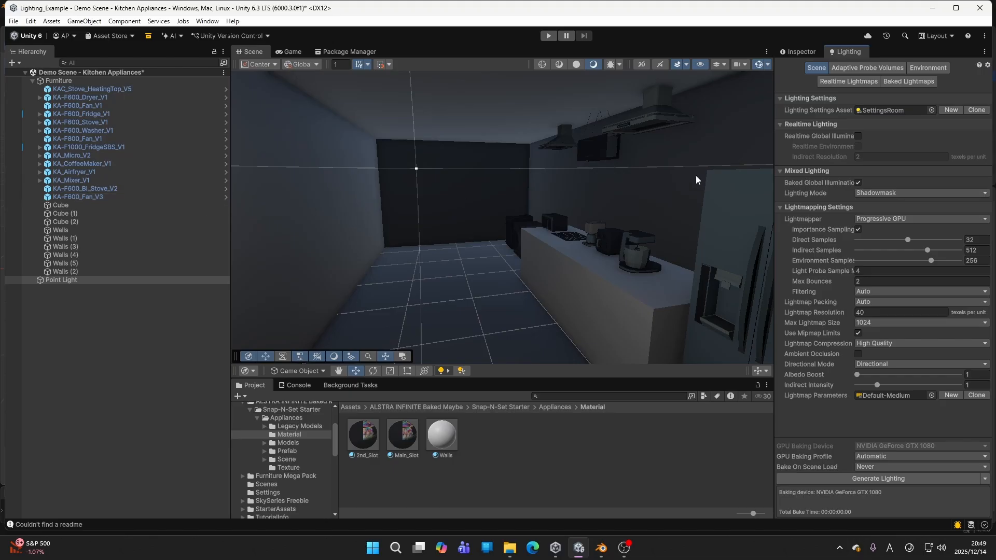
{"action": "left_click", "coordinate": [794, 54]}
{"action": "right_click_drag", "start_coordinate": [578, 153], "coordinate": [535, 131]}
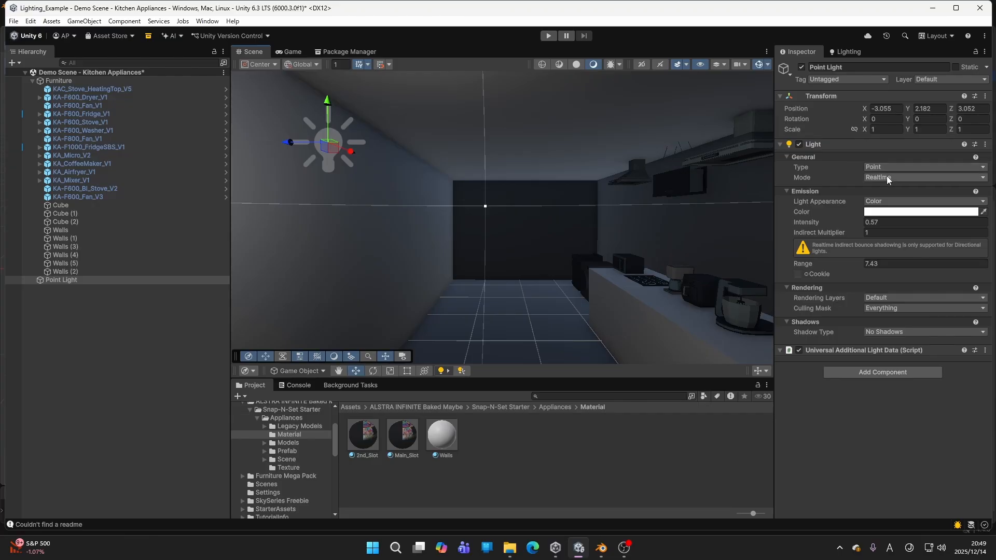
{"action": "right_click_drag", "start_coordinate": [529, 198], "coordinate": [479, 182]}
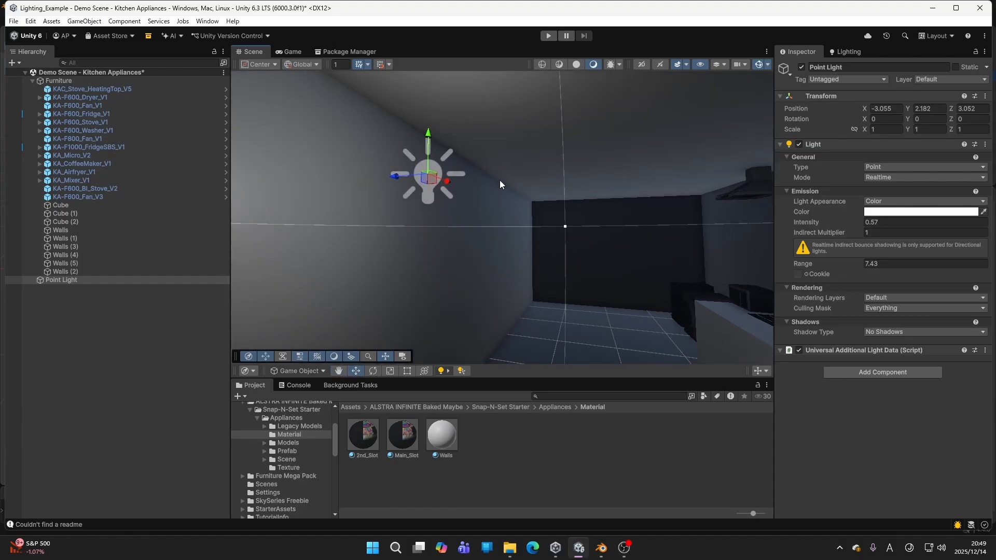
{"action": "right_click_drag", "start_coordinate": [501, 184], "coordinate": [566, 170]}
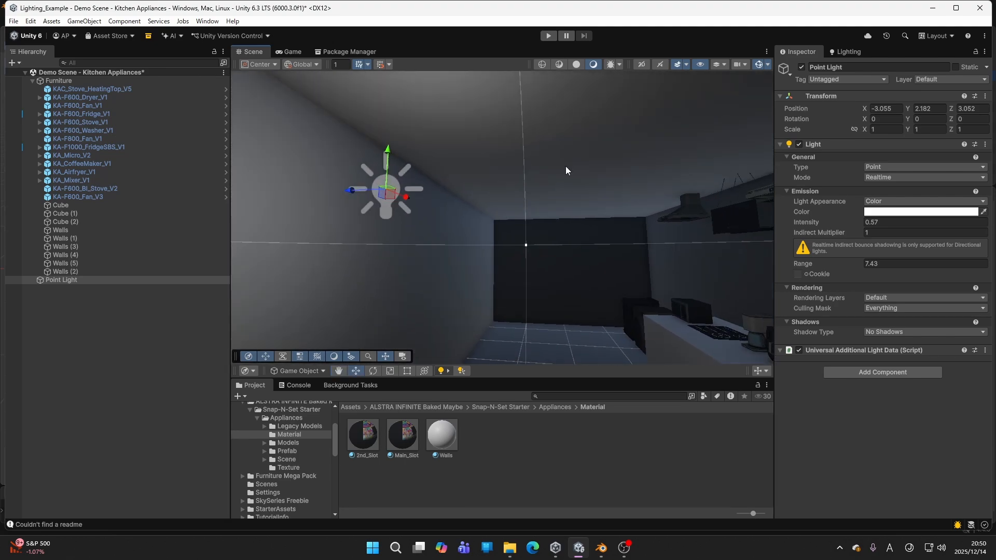
{"action": "left_click", "coordinate": [877, 179]}
{"action": "left_click", "coordinate": [882, 213]}
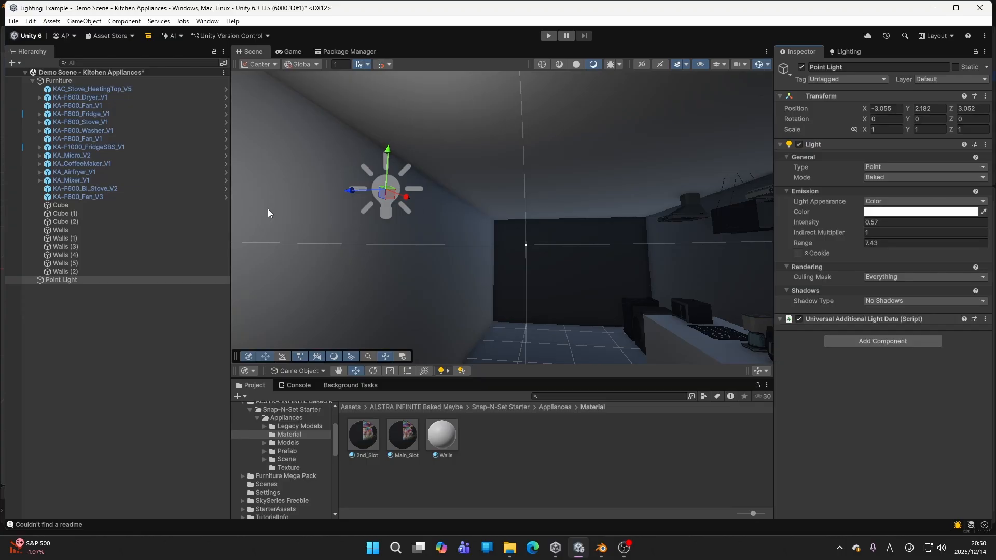
Step: Mark the Furniture group and all of its child objects as static
{"action": "left_click", "coordinate": [76, 83]}
{"action": "left_click", "coordinate": [76, 88]}
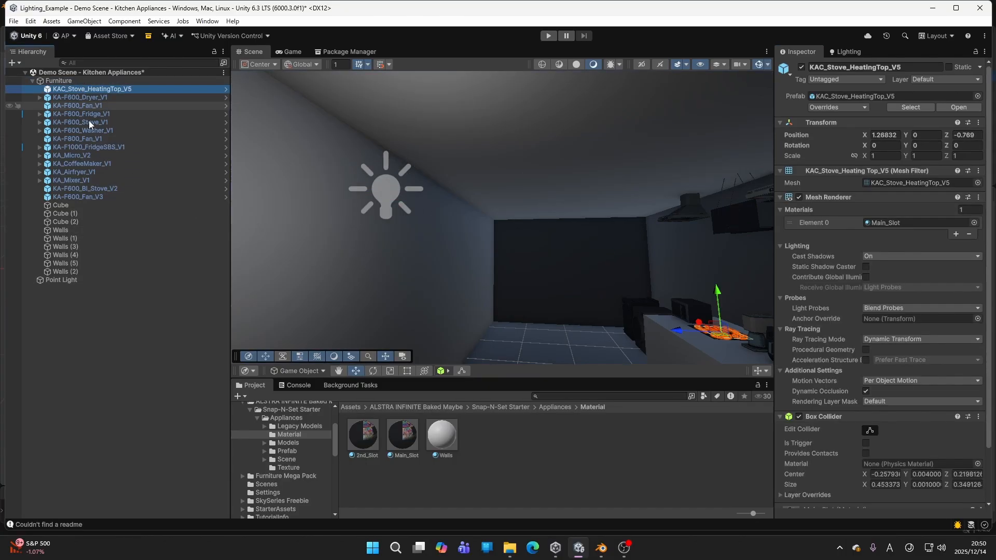
{"action": "left_click", "coordinate": [68, 271], "text": "shift"}
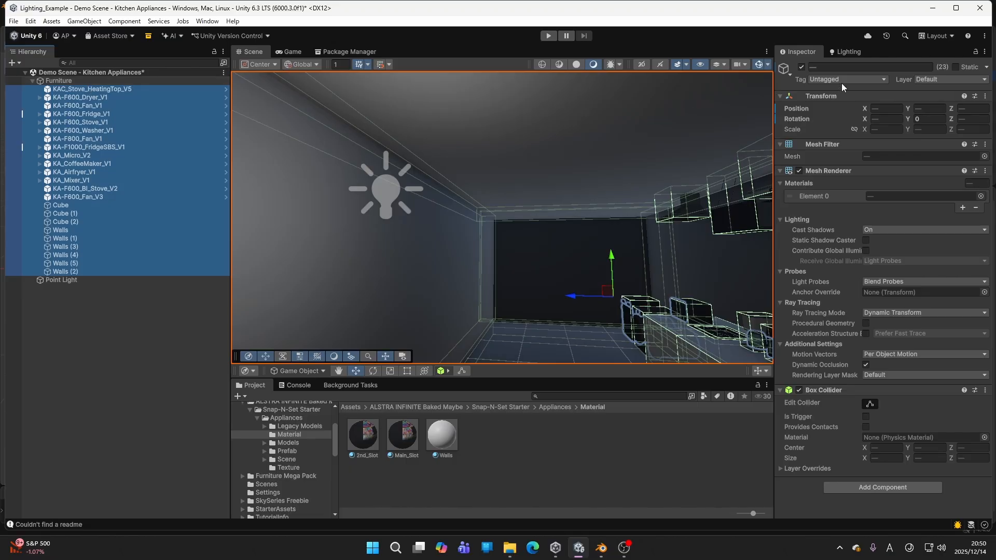
{"action": "left_click", "coordinate": [129, 82]}
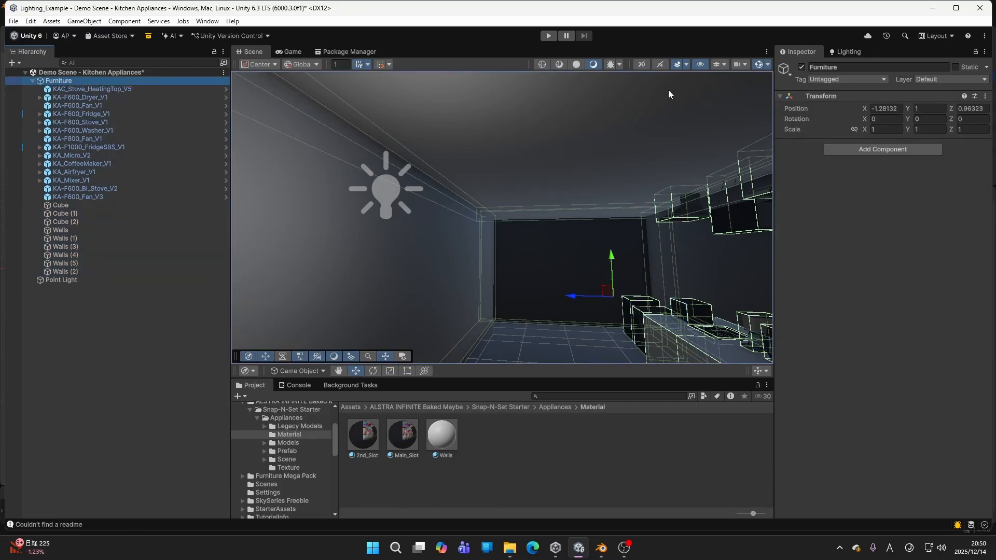
{"action": "left_click", "coordinate": [955, 67]}
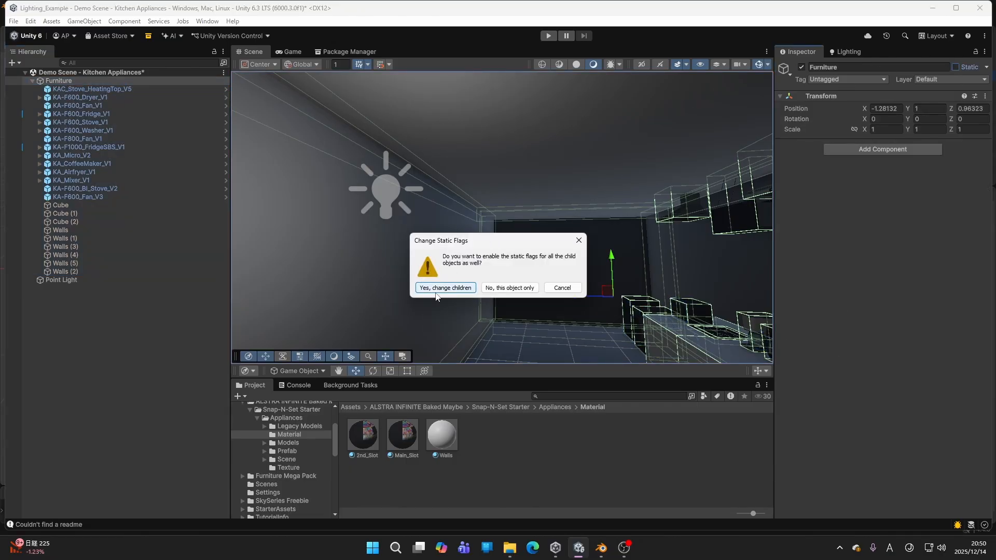
{"action": "left_click", "coordinate": [441, 287]}
{"action": "right_click_drag", "start_coordinate": [527, 227], "coordinate": [653, 270]}
Step: Set the lightmapper's direct samples to 16, indirect samples to 64 and environment samples to 32
{"action": "left_click", "coordinate": [843, 52]}
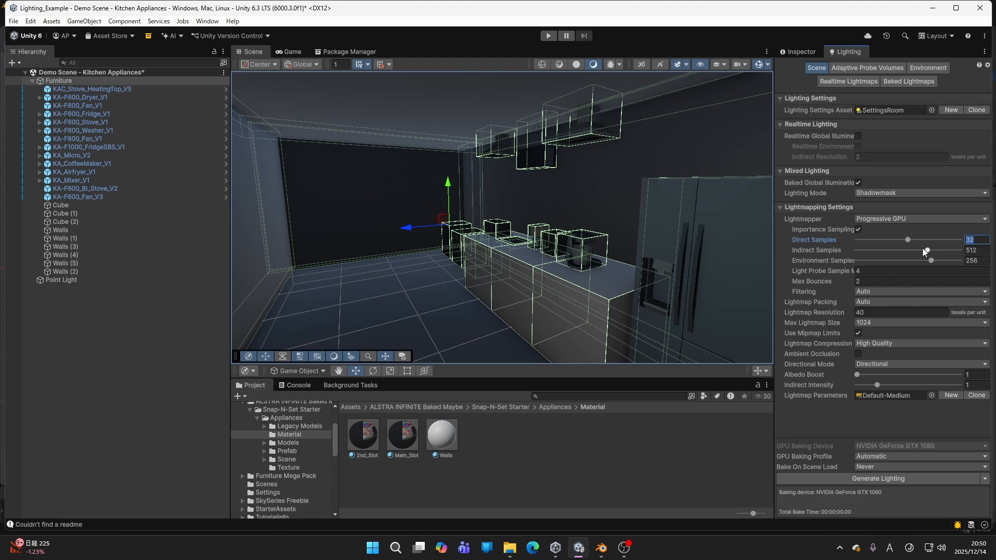
{"action": "type", "text": "16"}
{"action": "left_click", "coordinate": [977, 250]}
{"action": "type", "text": "65"}
{"action": "key", "text": "Return"}
{"action": "type", "text": "54"}
{"action": "key", "text": "Return"}
{"action": "type", "text": "64"}
{"action": "left_click", "coordinate": [984, 262]}
{"action": "type", "text": "32"}
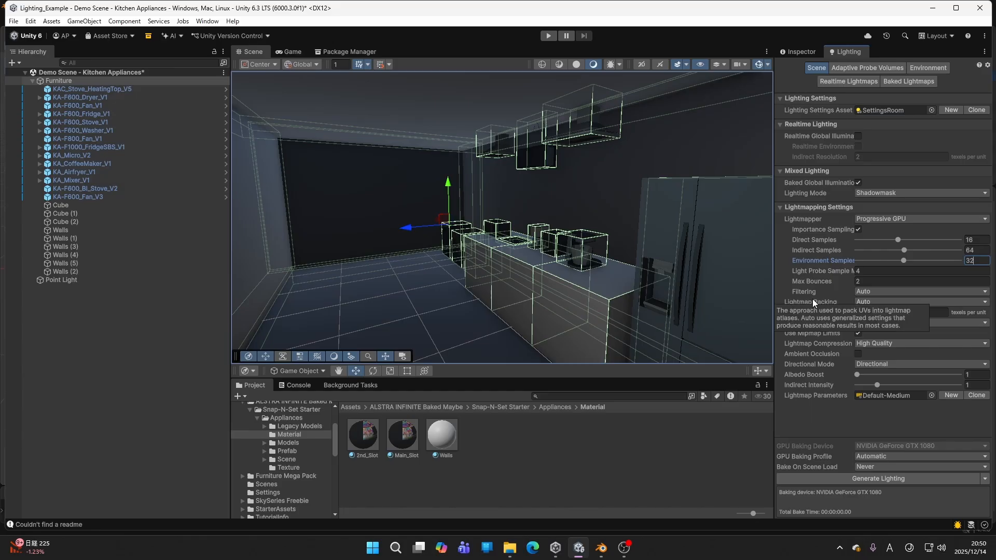
Step: Enable ambient occlusion for the bake and set the lightmap resolution to 60 texels per unit, leaving filtering on Auto
{"action": "left_click", "coordinate": [858, 353]}
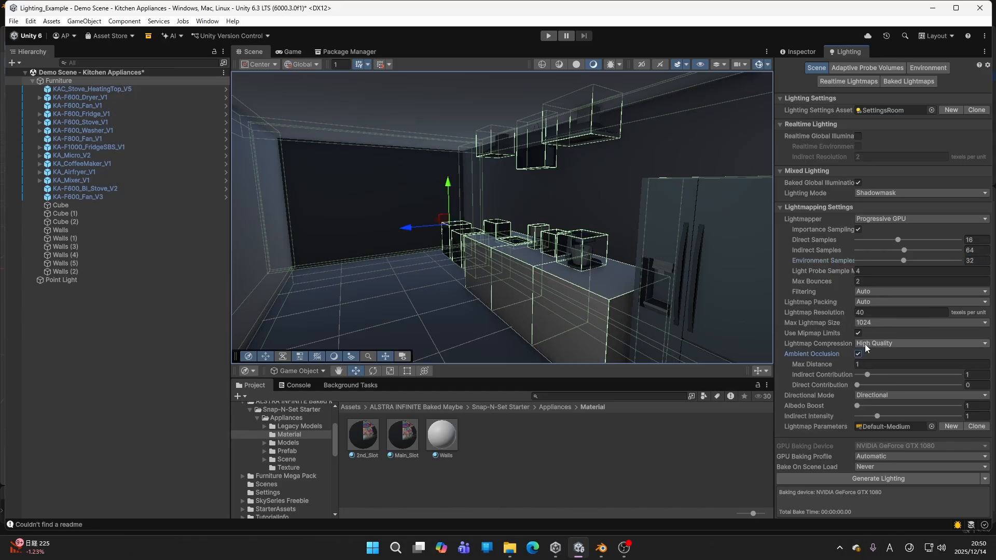
{"action": "left_click", "coordinate": [872, 313]}
{"action": "mouse_move", "coordinate": [822, 333]}
{"action": "left_click", "coordinate": [875, 294]}
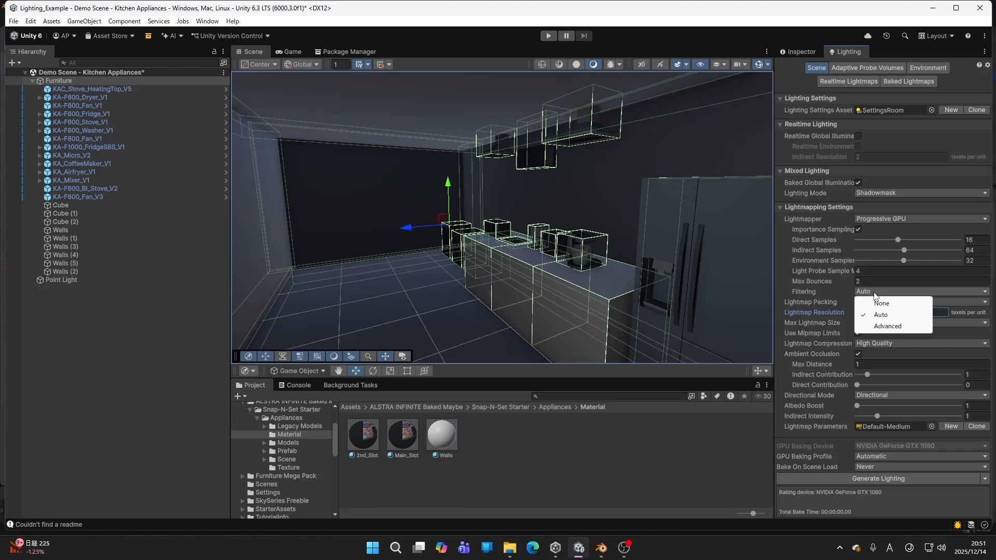
{"action": "left_click", "coordinate": [804, 16]}
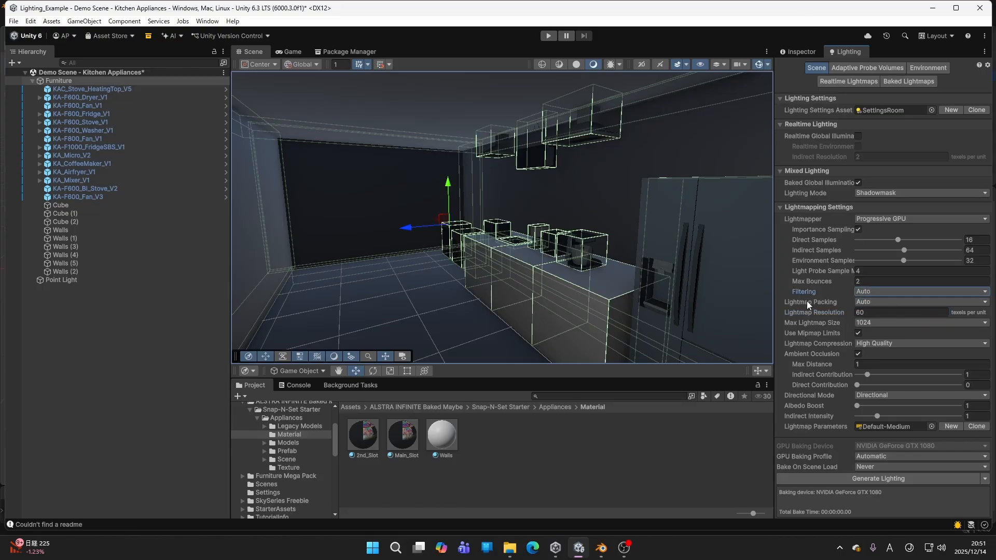
Step: Check the Point Light's component settings and the Furniture group's static flag, returning to the scene's lighting settings
{"action": "right_click_drag", "start_coordinate": [607, 260], "coordinate": [641, 279]}
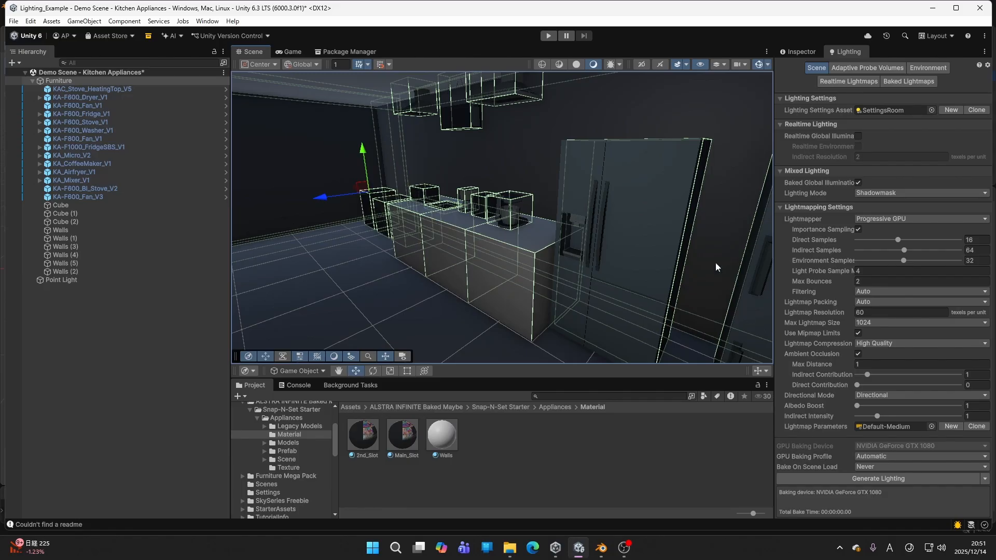
{"action": "left_click", "coordinate": [798, 52]}
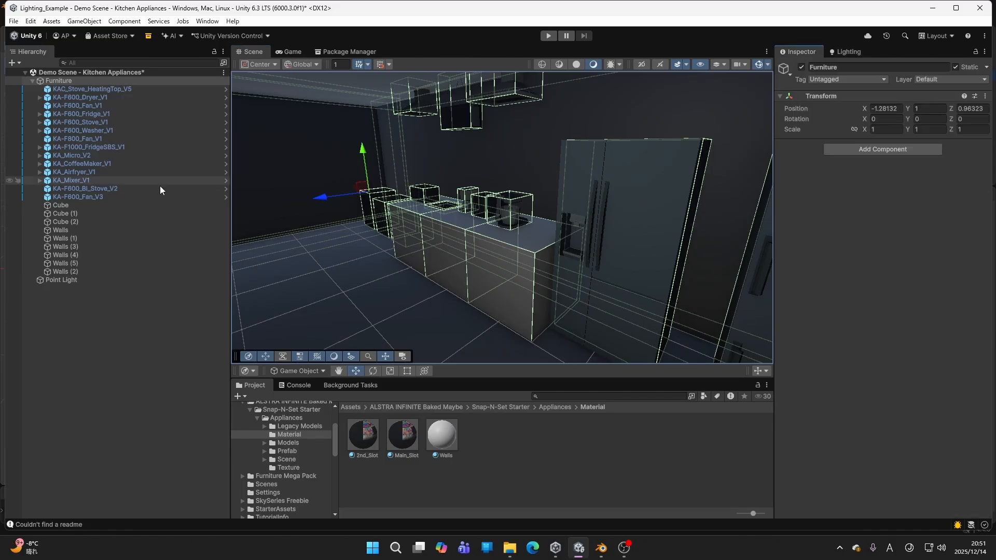
{"action": "left_click", "coordinate": [61, 280]}
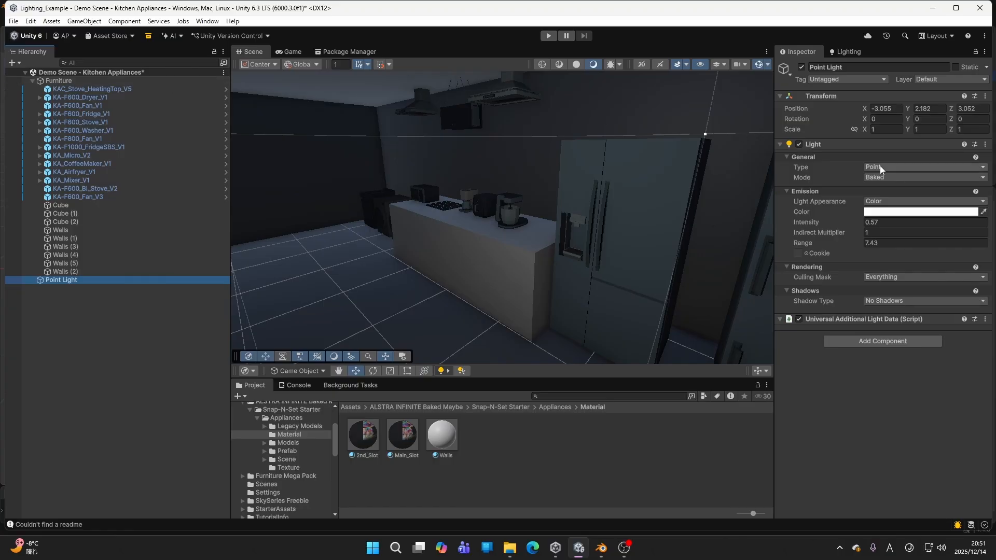
{"action": "left_click", "coordinate": [155, 81]}
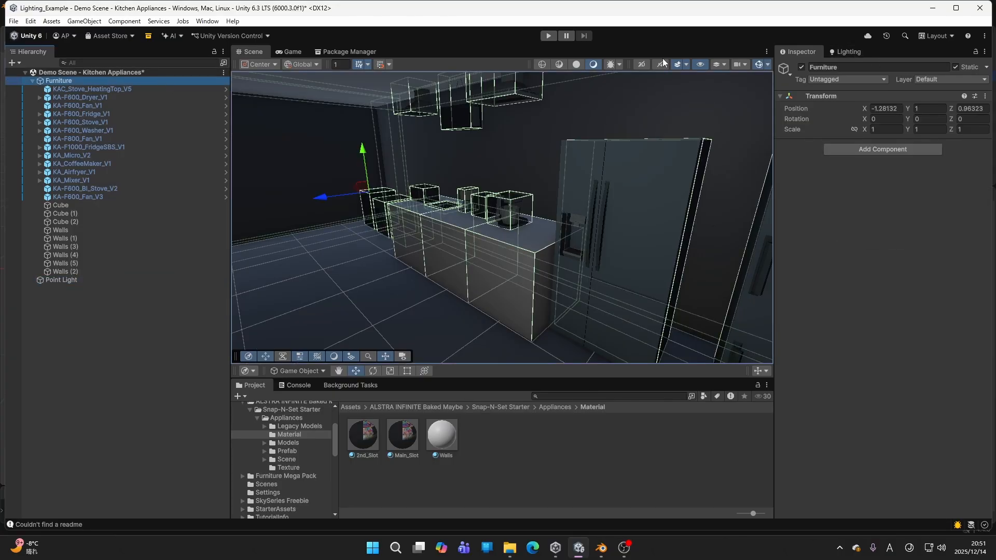
{"action": "left_click", "coordinate": [846, 52]}
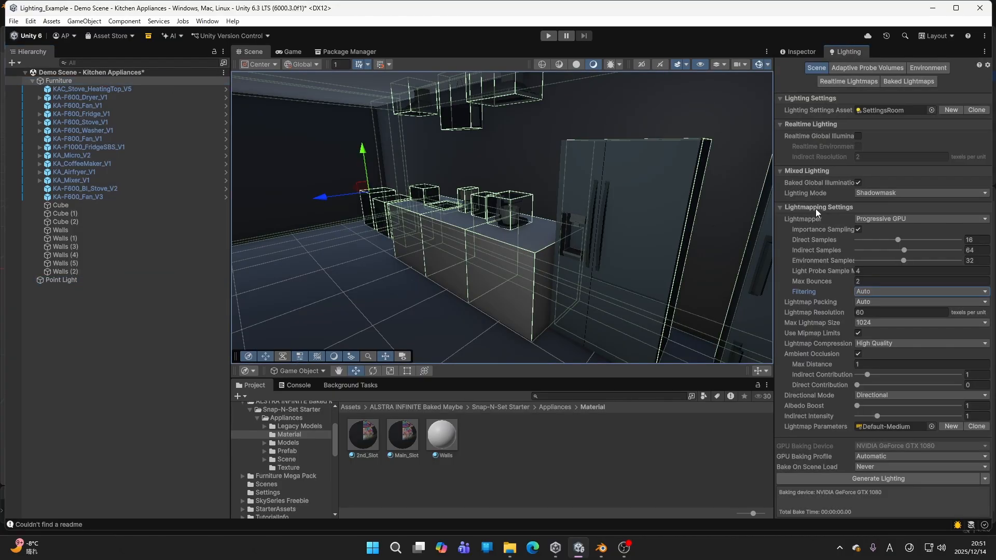
Step: Enable Realtime Global Illumination and generate the scene's lighting, showing the bake progress in the background tasks
{"action": "left_click", "coordinate": [855, 136]}
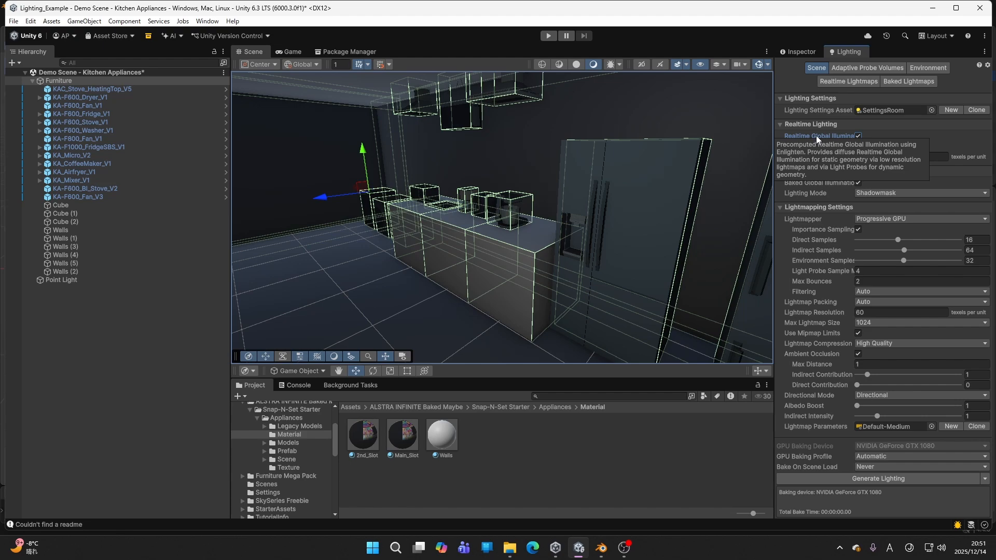
{"action": "left_click", "coordinate": [885, 479]}
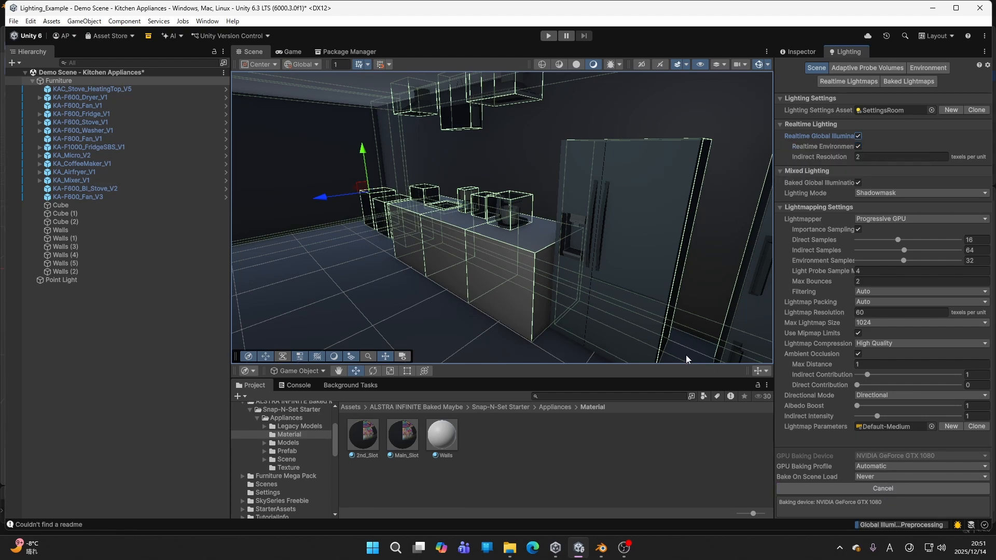
{"action": "right_click_drag", "start_coordinate": [540, 257], "coordinate": [635, 260]}
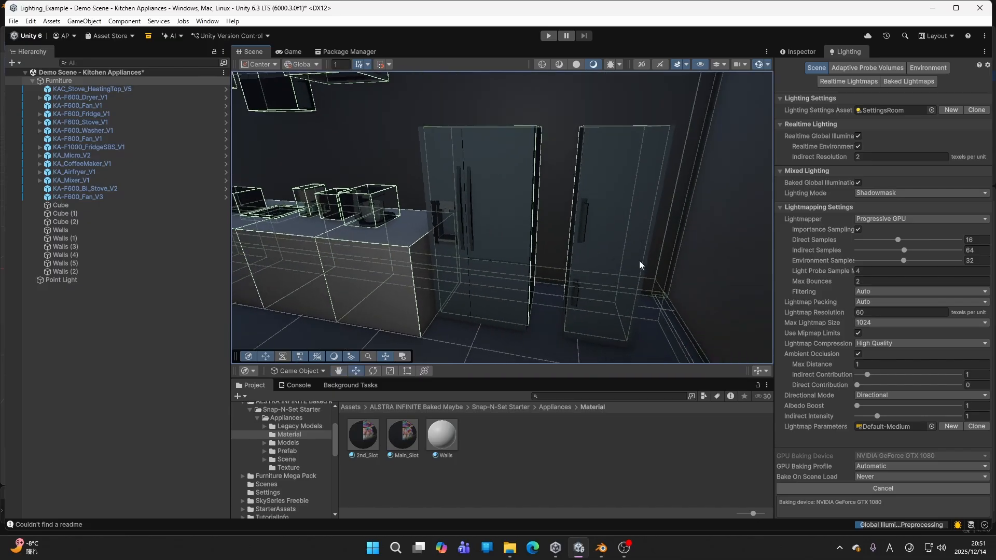
{"action": "right_click", "coordinate": [516, 249]}
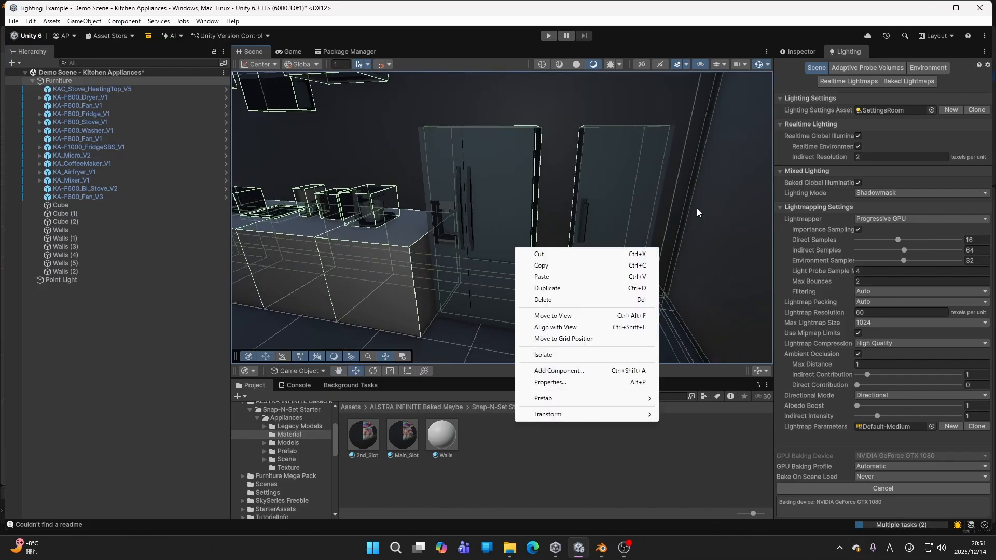
{"action": "left_click", "coordinate": [676, 17]}
{"action": "left_click", "coordinate": [887, 525]}
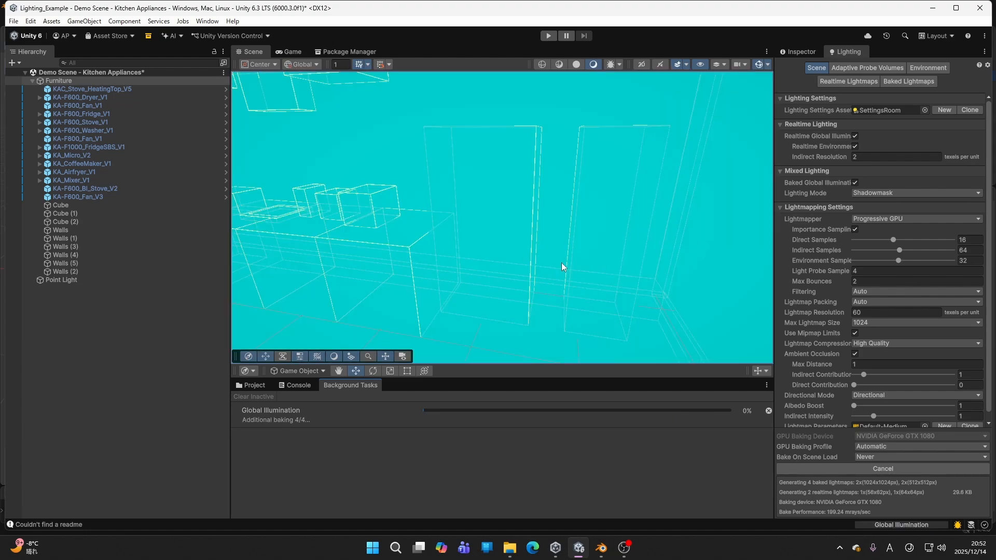
Step: Examine the baked lighting on the kitchen counter, walls and appliances from several angles, with the object properties displayed
{"action": "right_click", "coordinate": [558, 261]}
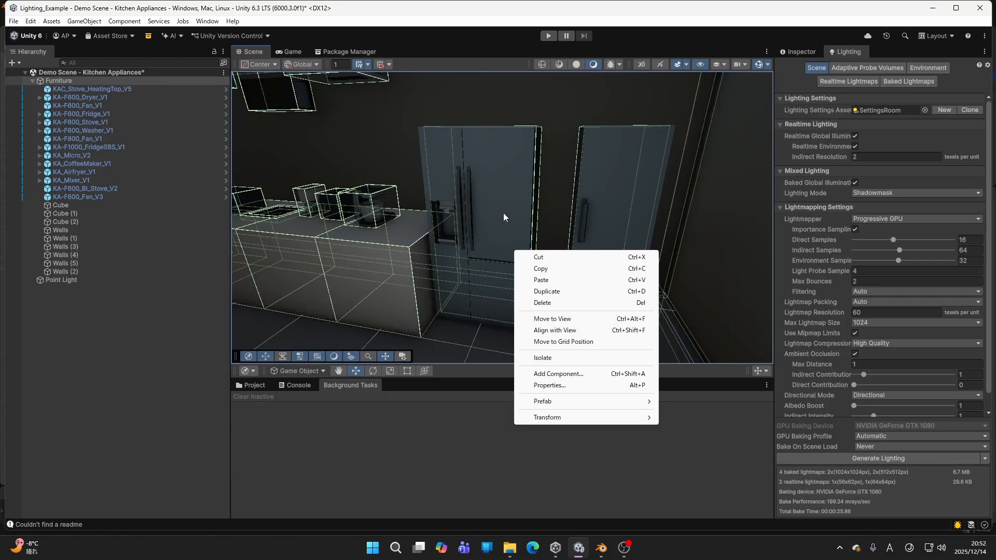
{"action": "right_click_drag", "start_coordinate": [503, 213], "coordinate": [368, 188]}
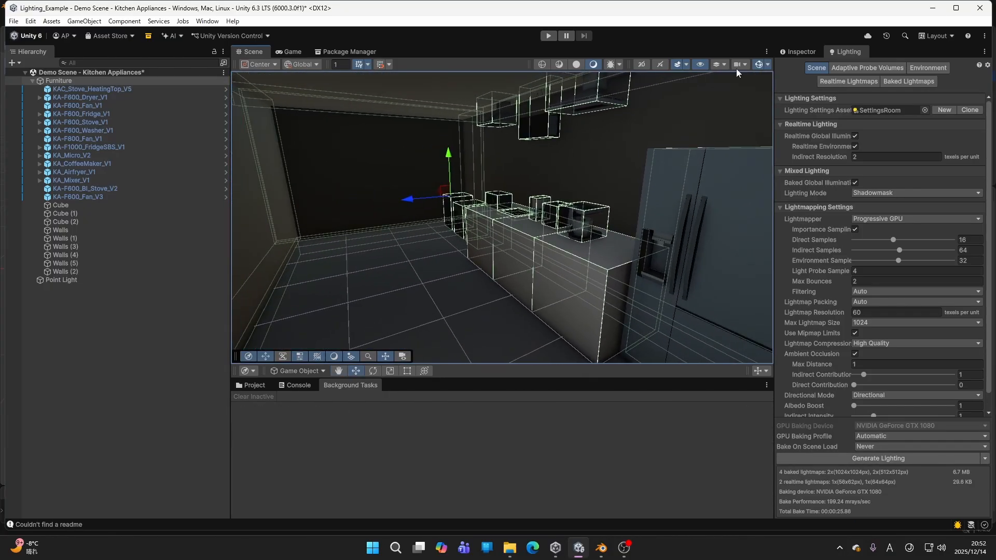
{"action": "left_click", "coordinate": [796, 52]}
{"action": "left_click", "coordinate": [625, 142]}
{"action": "key", "text": "f"}
{"action": "right_click_drag", "start_coordinate": [485, 182], "coordinate": [660, 204]}
{"action": "left_click", "coordinate": [497, 255]}
{"action": "right_click_drag", "start_coordinate": [416, 255], "coordinate": [625, 245]}
{"action": "right_click_drag", "start_coordinate": [543, 267], "coordinate": [559, 216]}
{"action": "left_click", "coordinate": [553, 291]}
{"action": "key", "text": "w"}
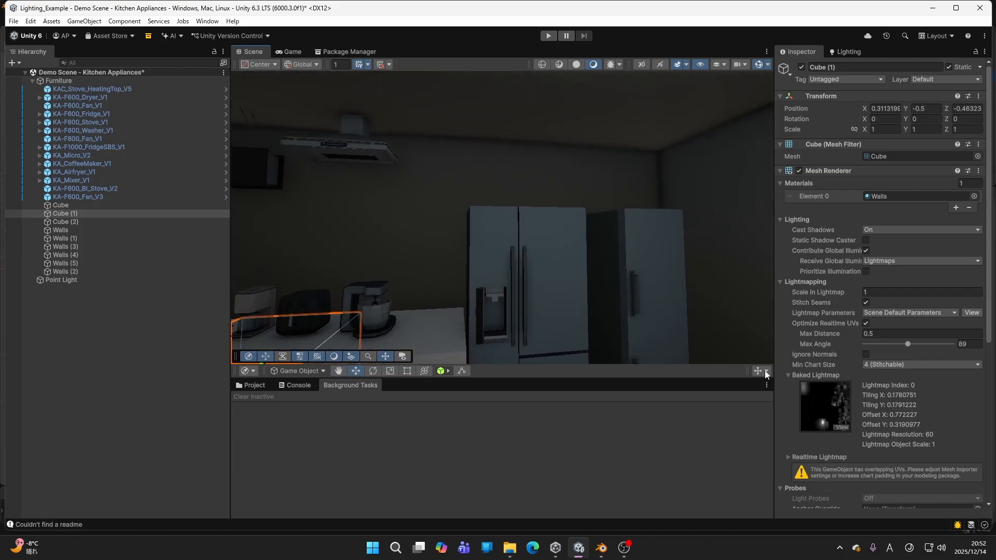
Step: View the baked lightmap of the single-door fridge KA-F600_Fridge_V1 and close the viewer
{"action": "left_click", "coordinate": [649, 272]}
{"action": "scroll", "coordinate": [805, 316], "scroll_direction": "down", "scroll_amount": 1}
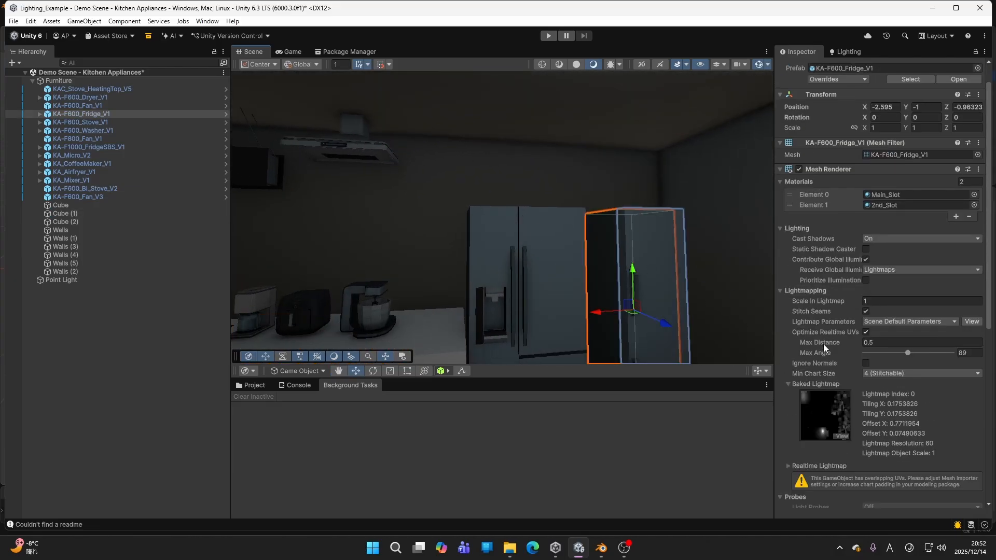
{"action": "scroll", "coordinate": [824, 325], "scroll_direction": "down", "scroll_amount": 2}
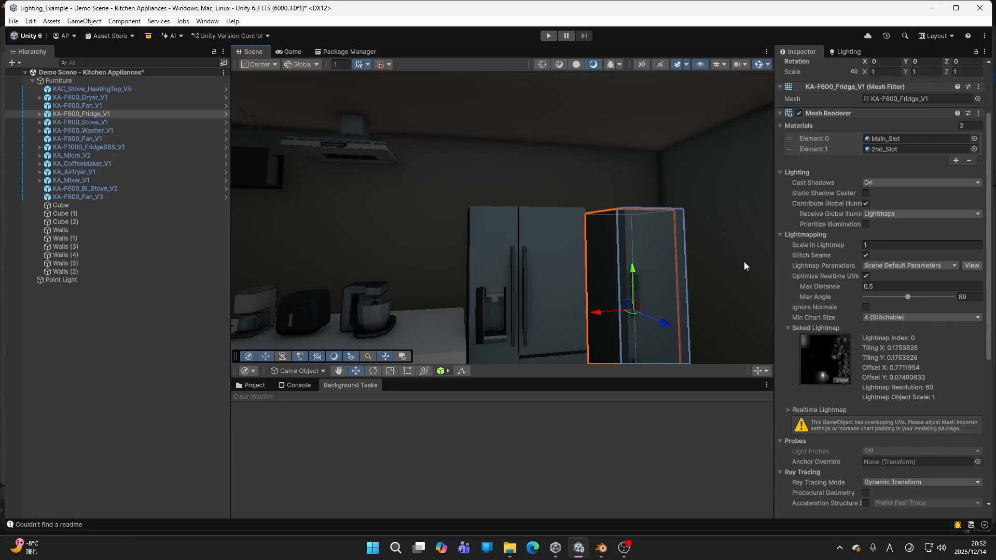
{"action": "left_click", "coordinate": [842, 379]}
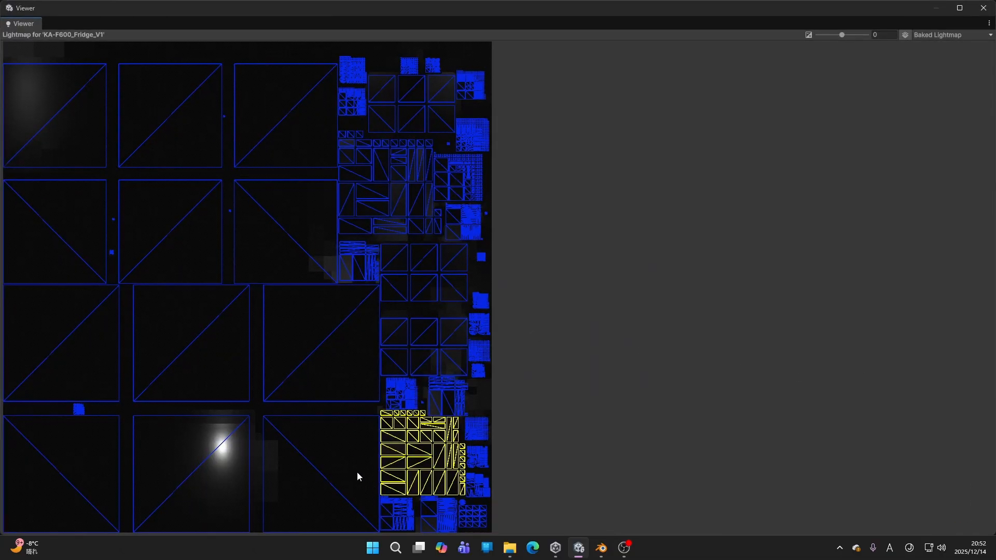
{"action": "left_click", "coordinate": [983, 8]}
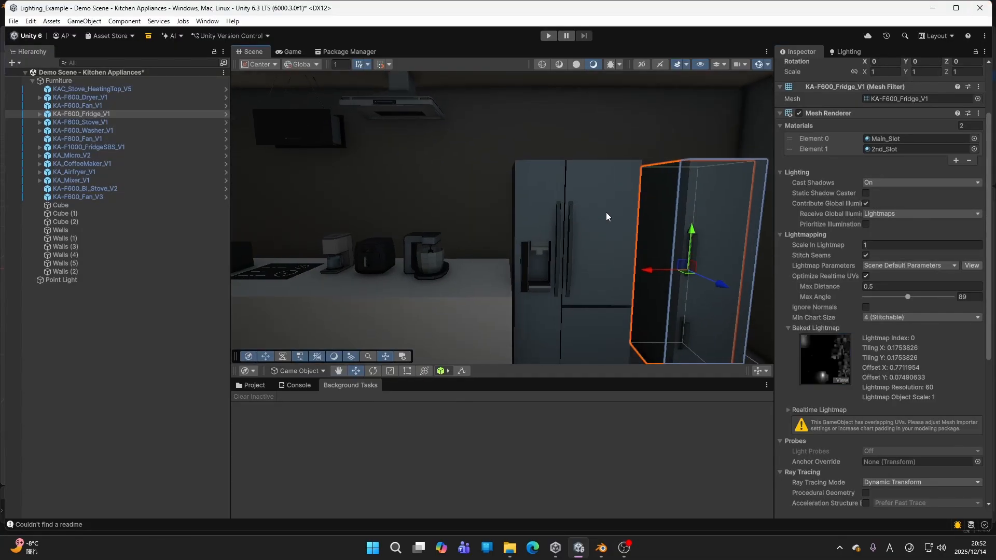
Step: Inspect the UV layout of the side-by-side fridge KA-F1000_FridgeSBS_V1 in its baked lightmap at different magnifications
{"action": "left_click", "coordinate": [605, 213]}
{"action": "right_click_drag", "start_coordinate": [614, 220], "coordinate": [505, 242]}
{"action": "left_click", "coordinate": [504, 242]}
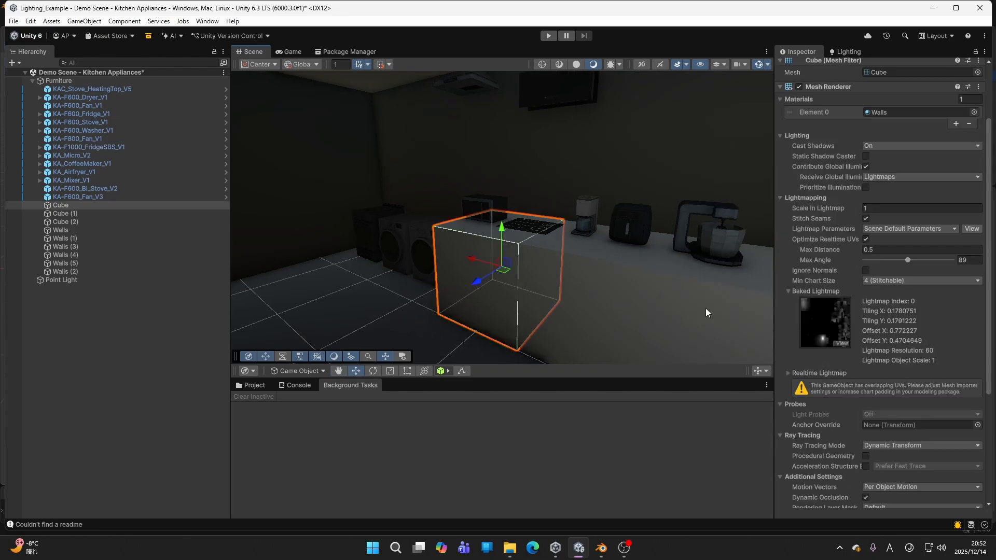
{"action": "right_click_drag", "start_coordinate": [727, 321], "coordinate": [838, 336]}
{"action": "left_click", "coordinate": [646, 185]}
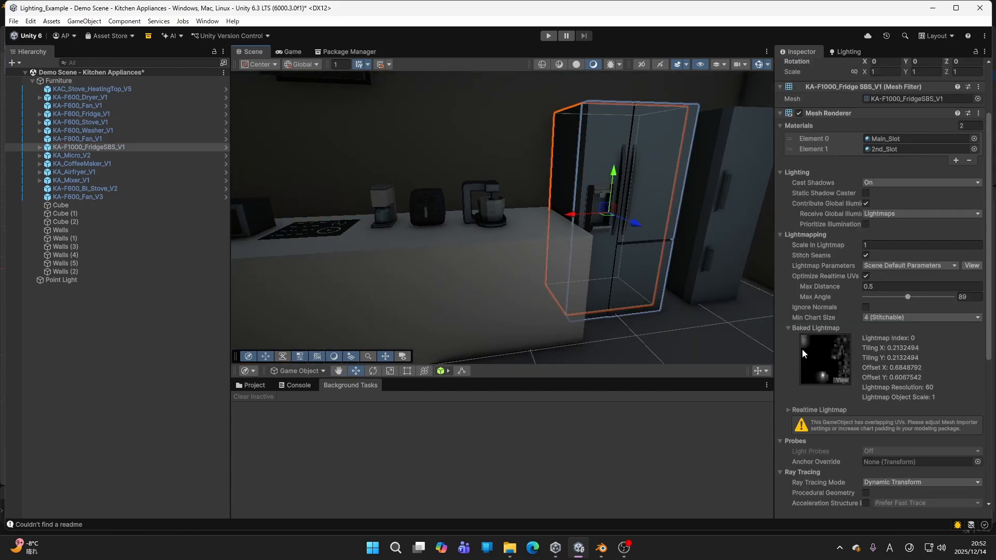
{"action": "left_click", "coordinate": [842, 382]}
{"action": "scroll", "coordinate": [345, 156], "scroll_direction": "up", "scroll_amount": 3}
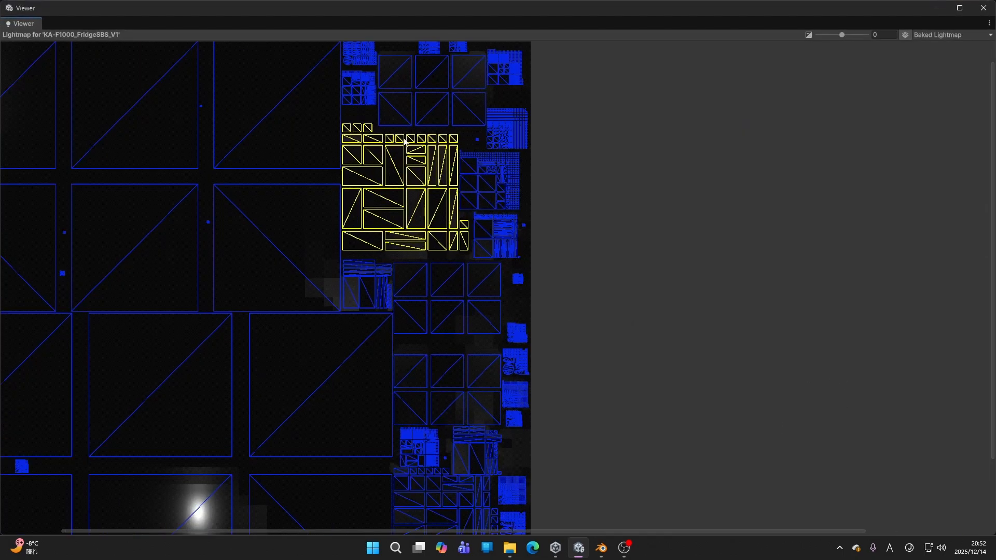
{"action": "scroll", "coordinate": [342, 154], "scroll_direction": "up", "scroll_amount": 4}
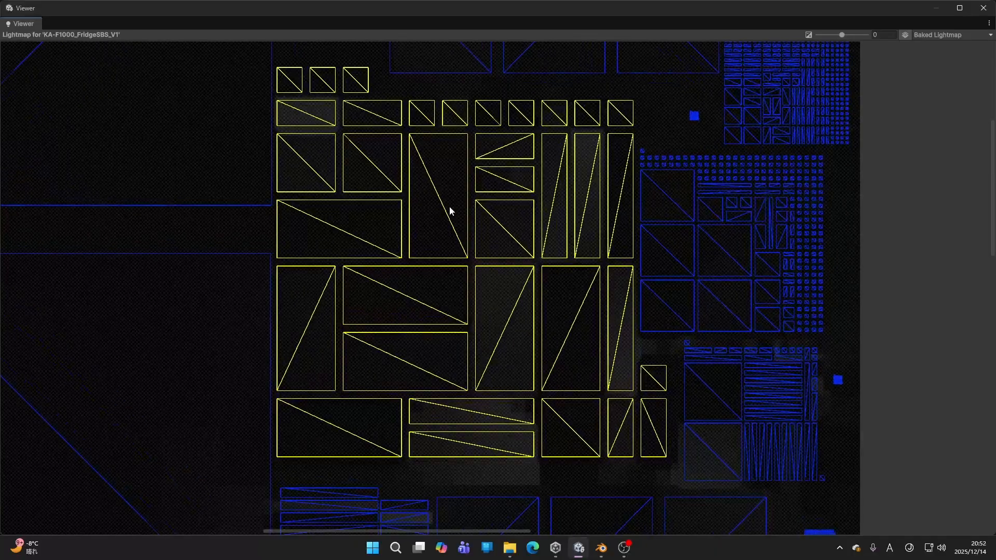
{"action": "scroll", "coordinate": [519, 183], "scroll_direction": "up", "scroll_amount": 6}
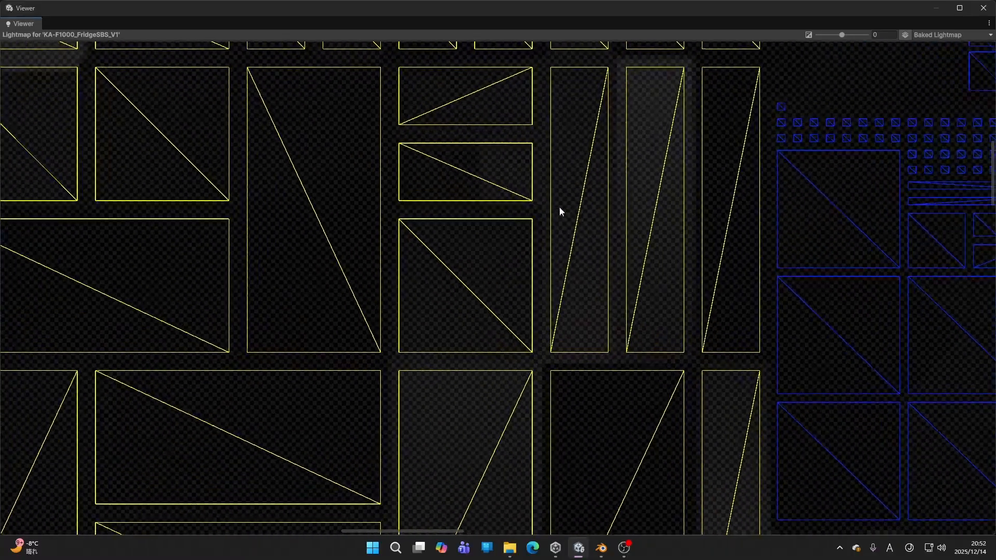
{"action": "scroll", "coordinate": [592, 208], "scroll_direction": "up", "scroll_amount": 4}
{"action": "scroll", "coordinate": [589, 218], "scroll_direction": "down", "scroll_amount": 3}
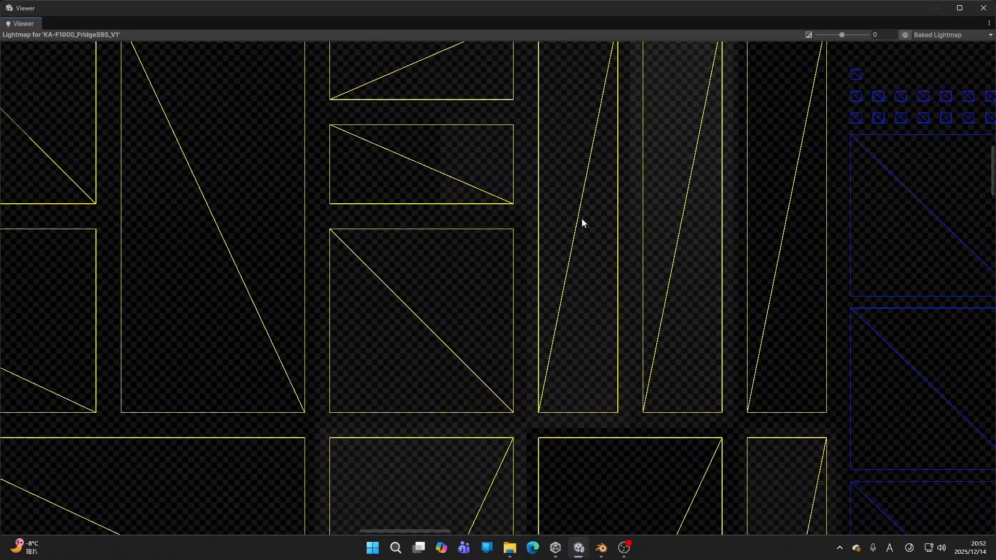
{"action": "scroll", "coordinate": [565, 202], "scroll_direction": "down", "scroll_amount": 5}
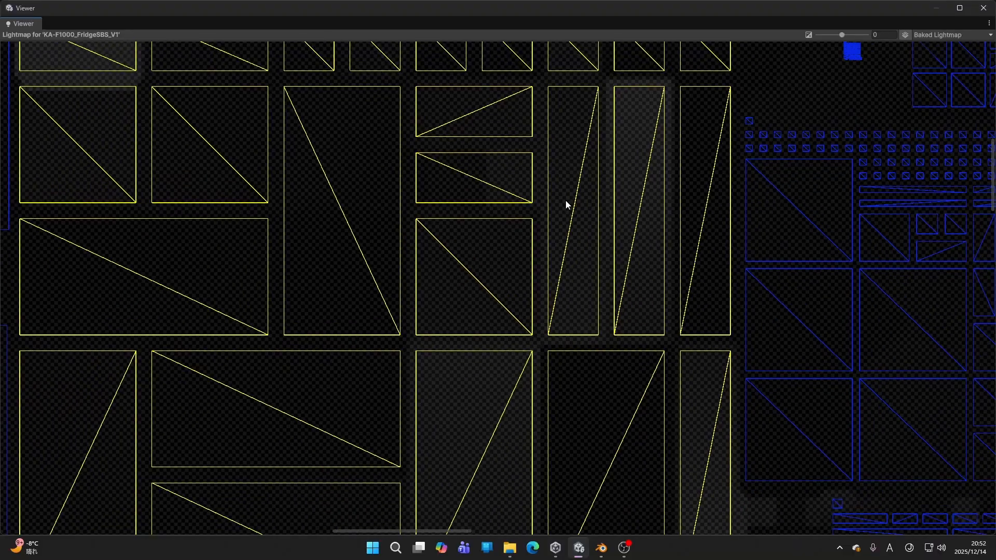
{"action": "scroll", "coordinate": [564, 203], "scroll_direction": "down", "scroll_amount": 6}
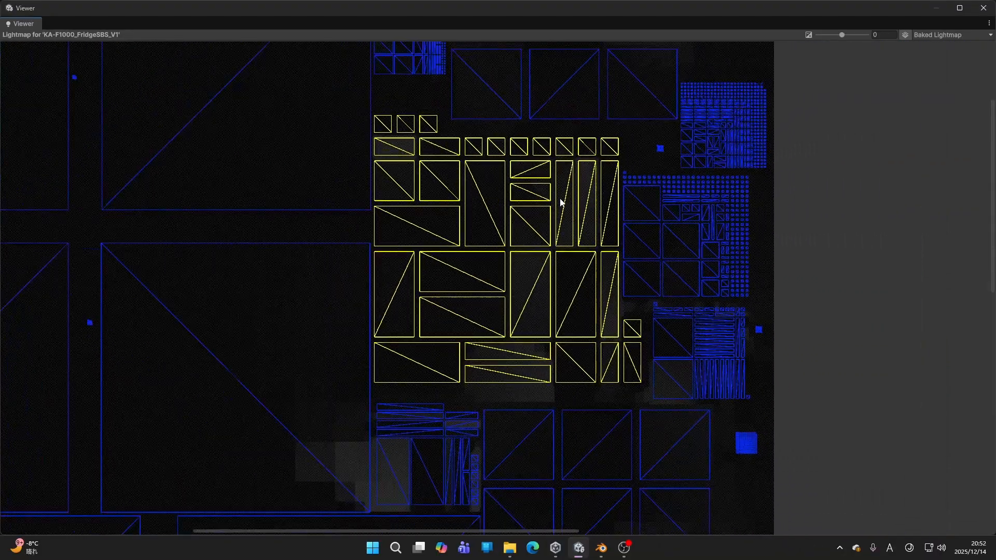
{"action": "scroll", "coordinate": [561, 202], "scroll_direction": "down", "scroll_amount": 1}
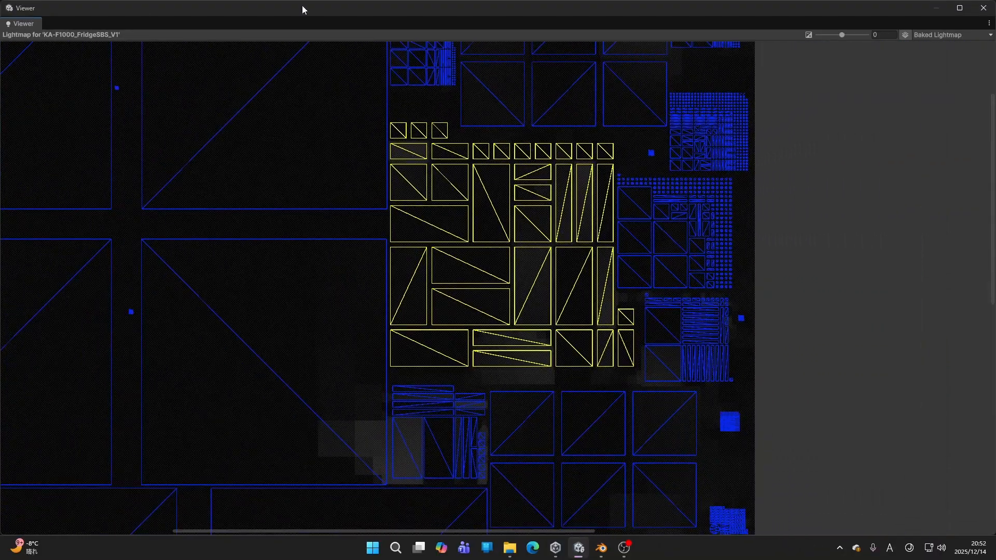
{"action": "left_click", "coordinate": [983, 8]}
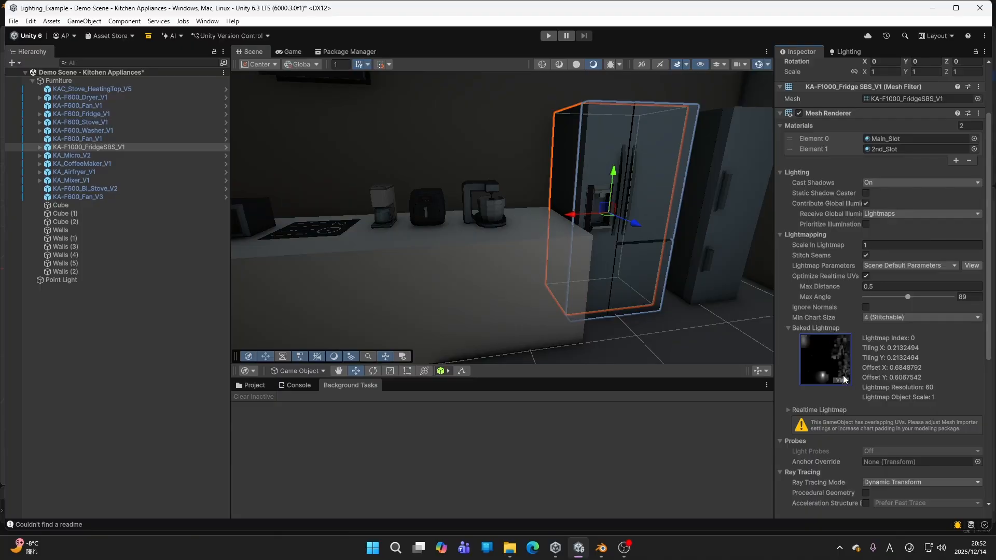
Step: Reopen the side-by-side fridge's baked lightmap, examine its highlighted UV islands up close and close the viewer
{"action": "scroll", "coordinate": [842, 373], "scroll_direction": "down", "scroll_amount": 1}
{"action": "left_click", "coordinate": [840, 351]}
{"action": "scroll", "coordinate": [358, 187], "scroll_direction": "up", "scroll_amount": 5}
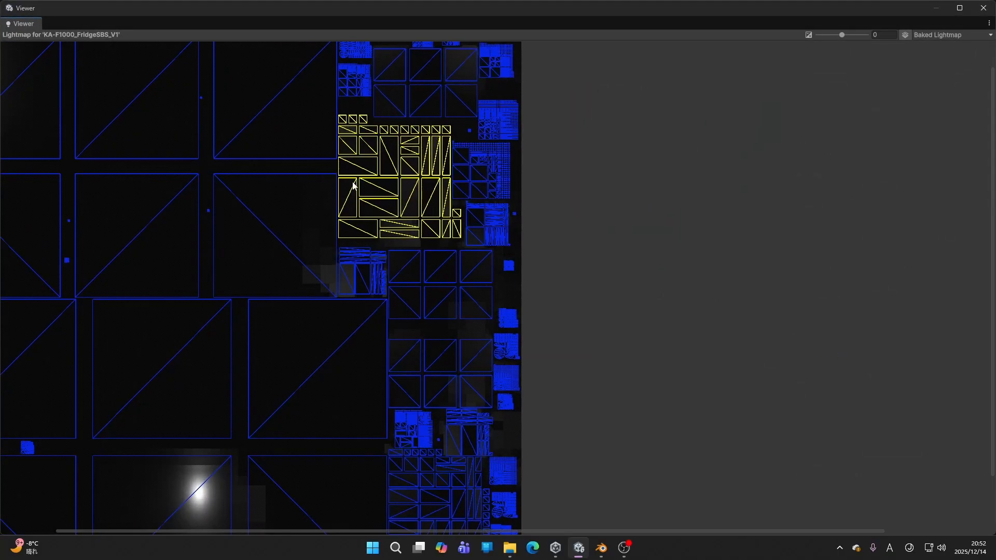
{"action": "scroll", "coordinate": [577, 165], "scroll_direction": "up", "scroll_amount": 5}
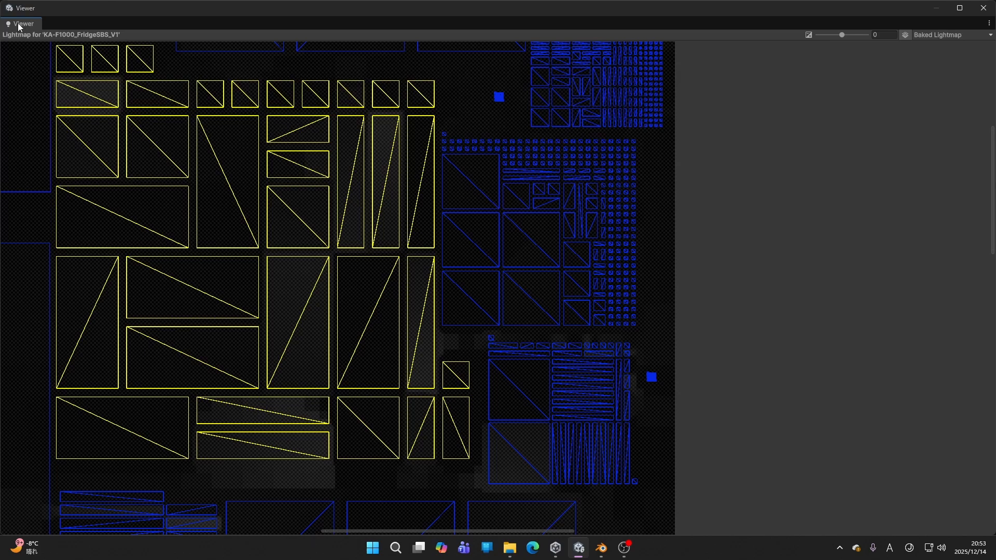
{"action": "left_click", "coordinate": [982, 9]}
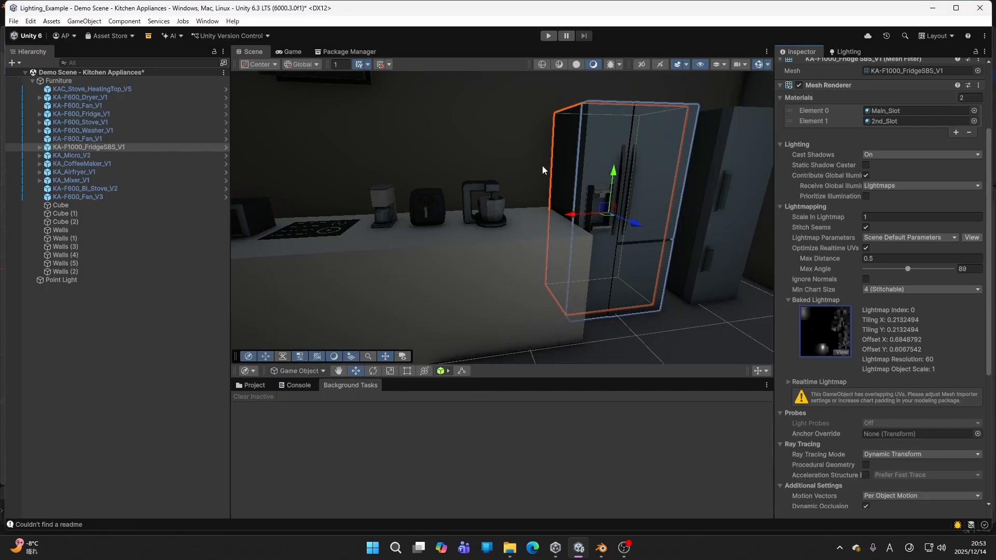
Step: Look over the baked shading on both fridges and switch to the unsaved Blender project with the appliance models
{"action": "right_click_drag", "start_coordinate": [540, 166], "coordinate": [528, 137]}
{"action": "key", "text": "d"}
{"action": "key", "text": "w"}
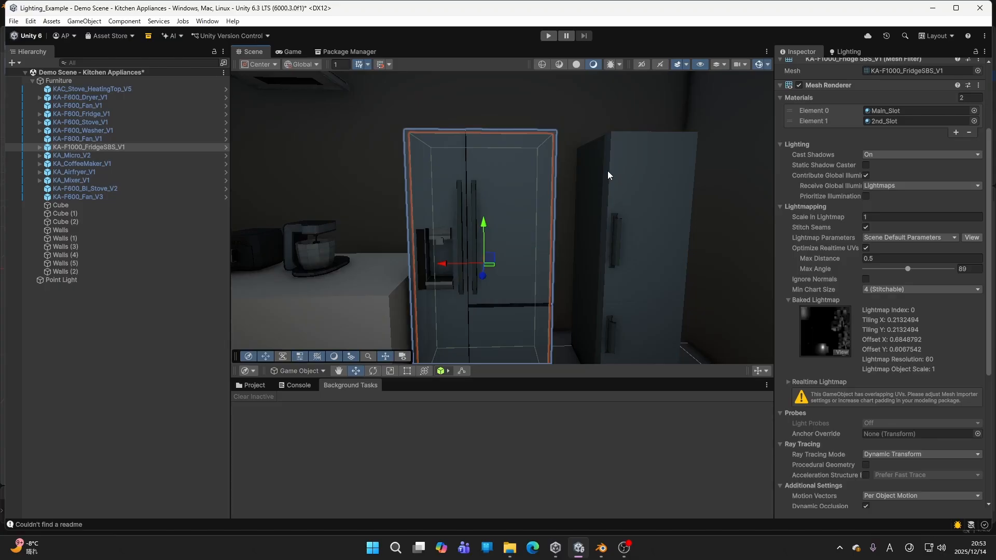
{"action": "right_click_drag", "start_coordinate": [617, 164], "coordinate": [601, 164]}
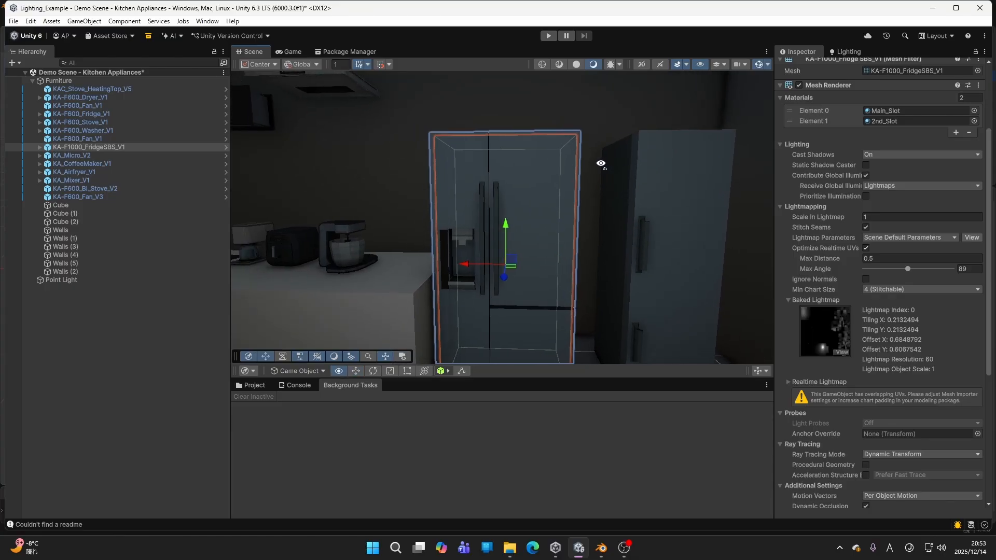
{"action": "right_click_drag", "start_coordinate": [600, 164], "coordinate": [585, 165]}
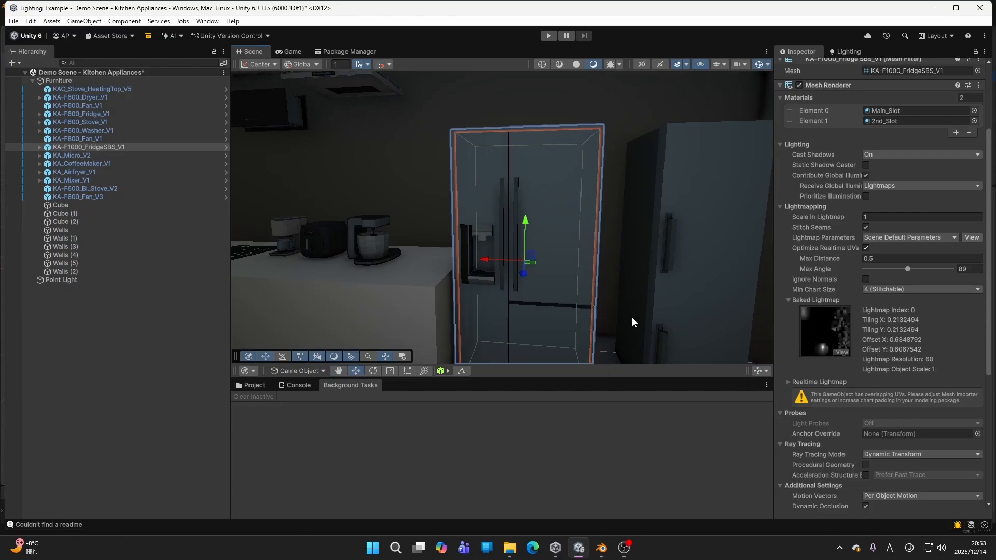
{"action": "mouse_move", "coordinate": [600, 548]}
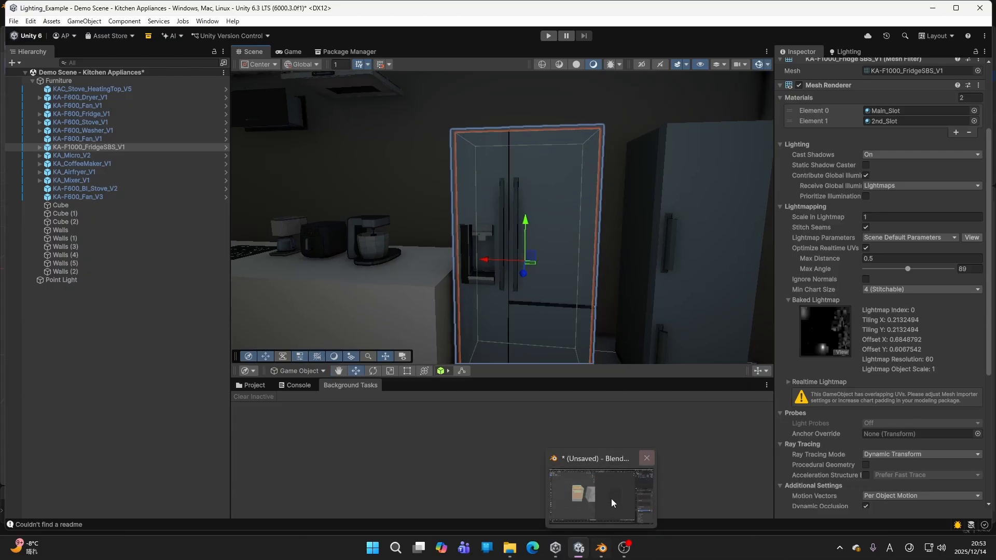
{"action": "left_click", "coordinate": [611, 499]}
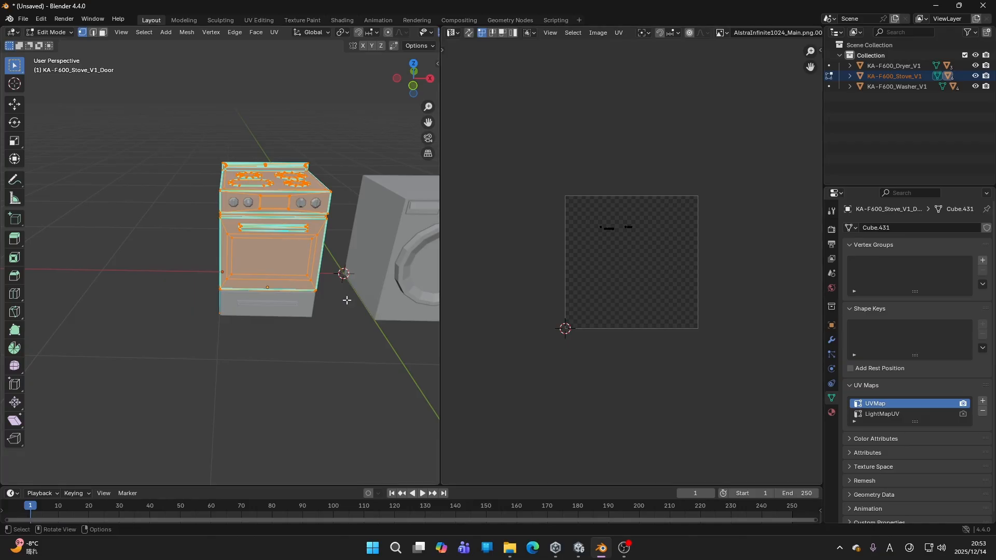
Step: Compare the stove KA-F600_Stove_V1's UVMap and LightMapUV layouts in the UV editor, ending with LightMapUV active
{"action": "scroll", "coordinate": [342, 299], "scroll_direction": "up", "scroll_amount": 2}
{"action": "middle_click_drag", "start_coordinate": [330, 279], "coordinate": [290, 296]}
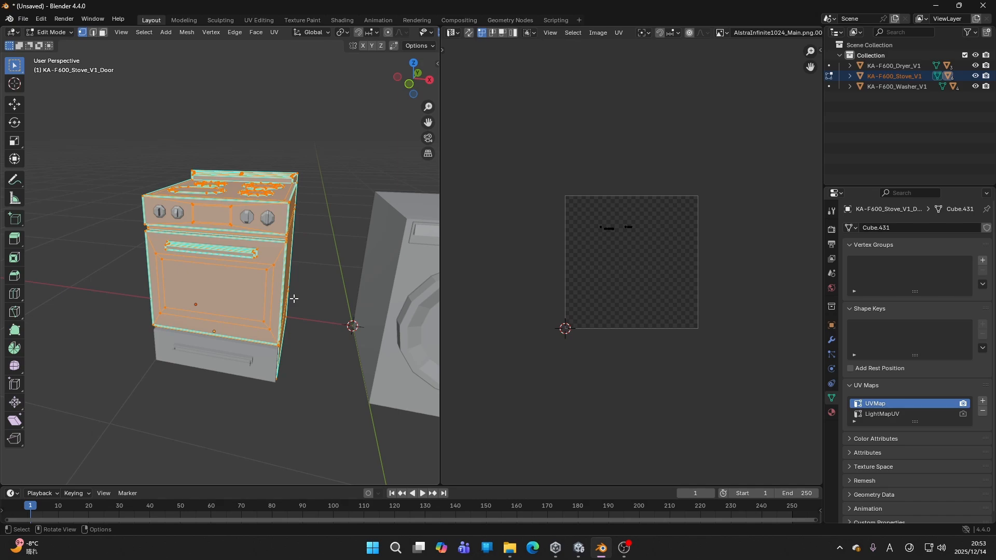
{"action": "middle_click_drag", "start_coordinate": [322, 291], "coordinate": [309, 291]}
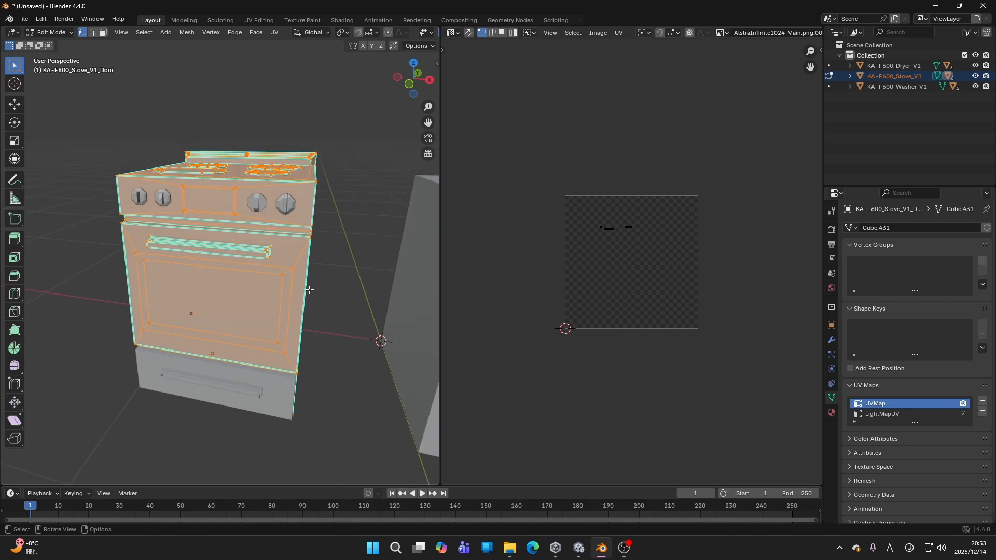
{"action": "scroll", "coordinate": [608, 224], "scroll_direction": "up", "scroll_amount": 4}
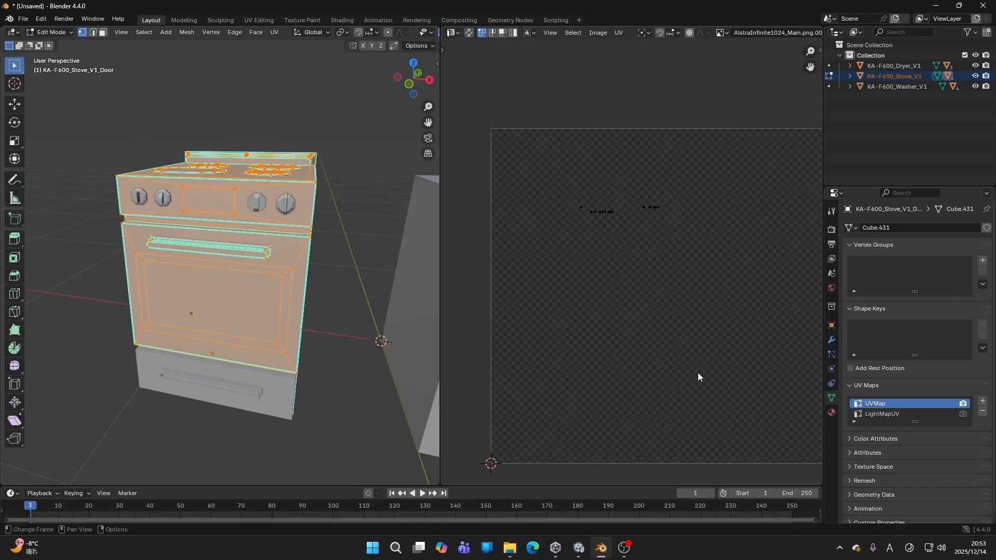
{"action": "left_click", "coordinate": [881, 413]}
{"action": "scroll", "coordinate": [656, 338], "scroll_direction": "down", "scroll_amount": 1}
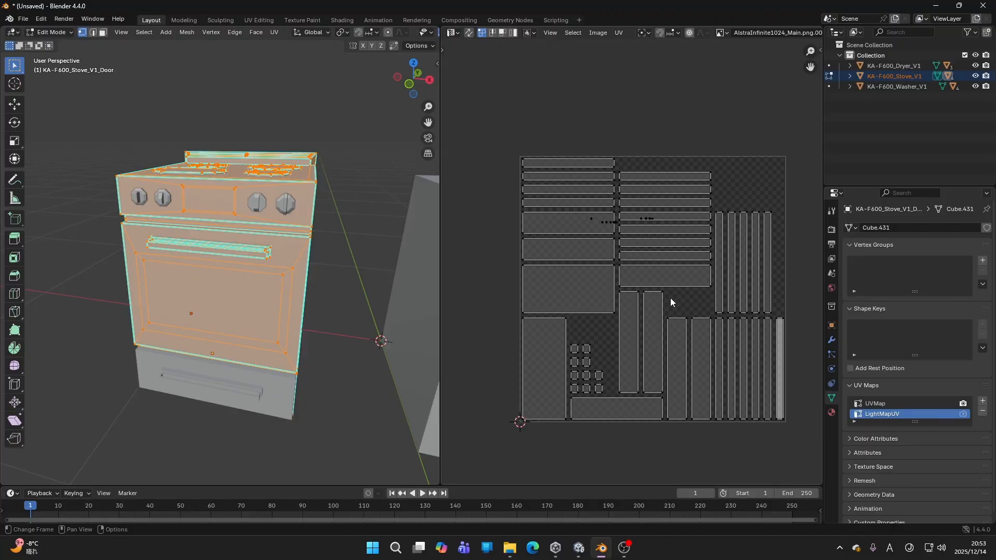
{"action": "scroll", "coordinate": [670, 298], "scroll_direction": "up", "scroll_amount": 1}
{"action": "scroll", "coordinate": [670, 298], "scroll_direction": "down", "scroll_amount": 1}
{"action": "left_click", "coordinate": [893, 404]}
{"action": "scroll", "coordinate": [631, 263], "scroll_direction": "up", "scroll_amount": 1}
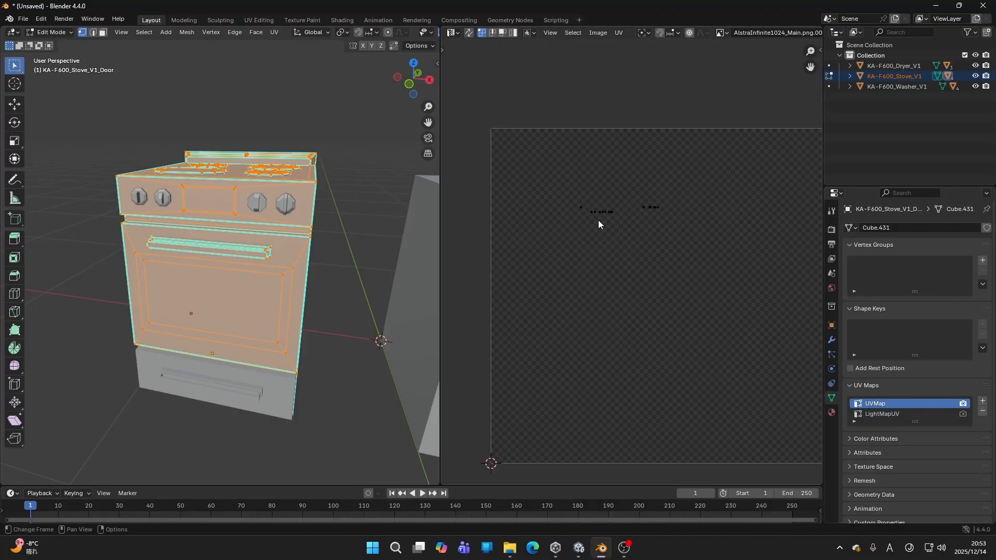
{"action": "left_click", "coordinate": [881, 413]}
{"action": "scroll", "coordinate": [670, 340], "scroll_direction": "down", "scroll_amount": 1}
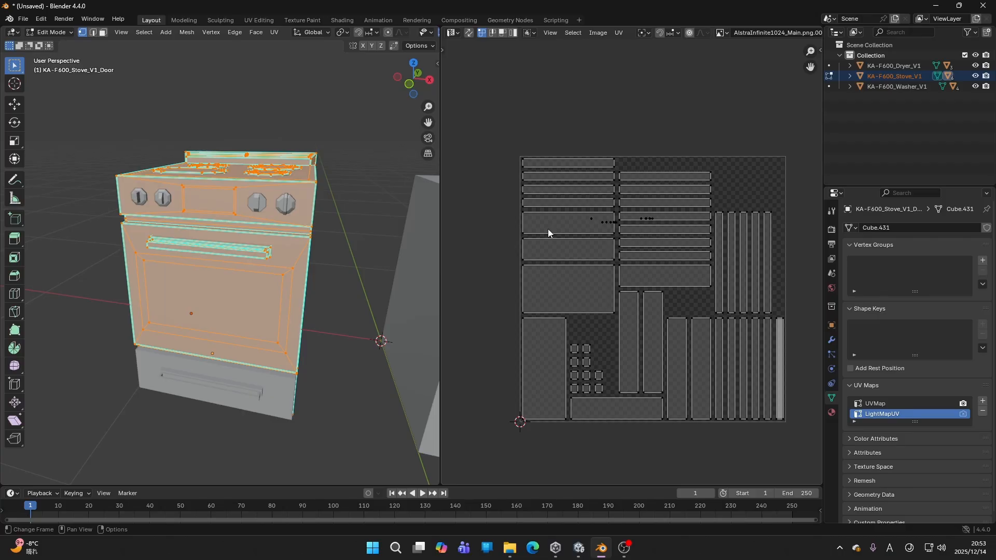
Step: Enable UV sync selection in face mode and select the large lower-left LightMapUV island to locate its face on the stove
{"action": "left_click", "coordinate": [469, 32]}
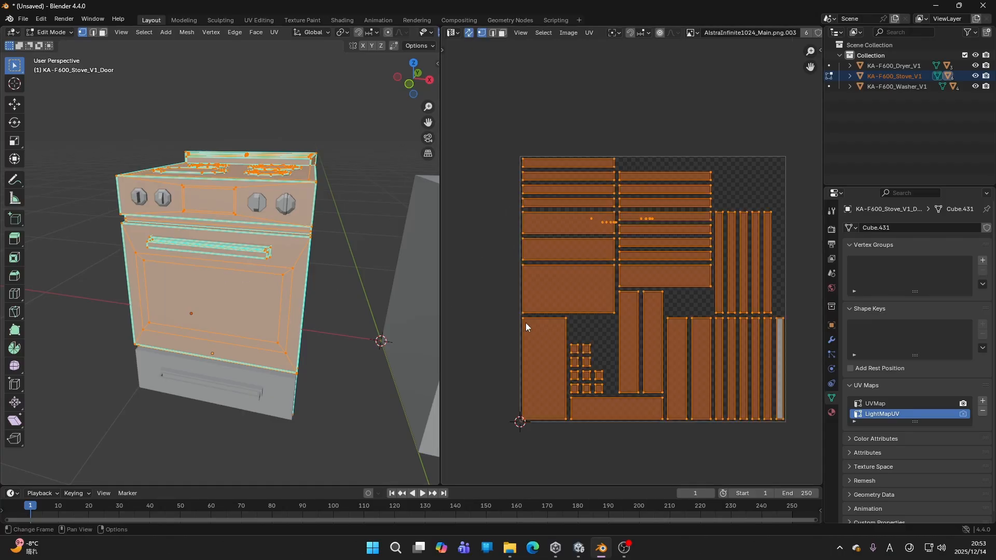
{"action": "key", "text": "3"}
{"action": "left_click", "coordinate": [538, 348]}
{"action": "middle_click_drag", "start_coordinate": [280, 282], "coordinate": [278, 261]}
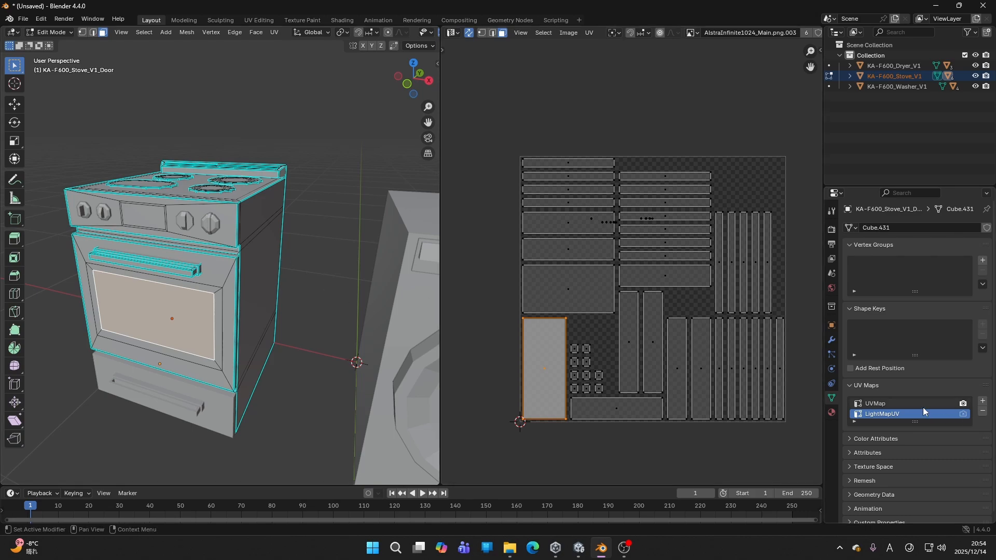
{"action": "scroll", "coordinate": [918, 406], "scroll_direction": "down", "scroll_amount": 1}
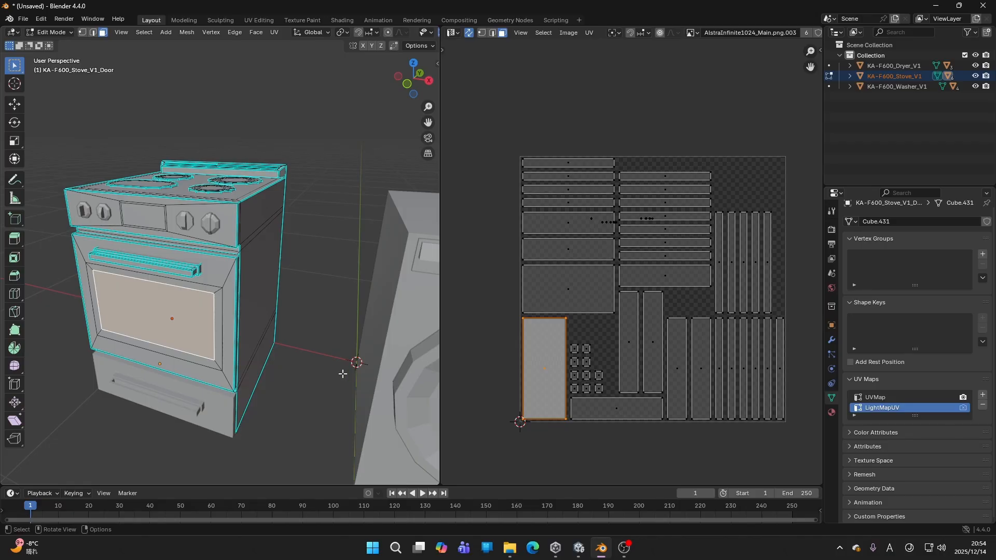
{"action": "middle_click_drag", "start_coordinate": [293, 346], "coordinate": [300, 344]}
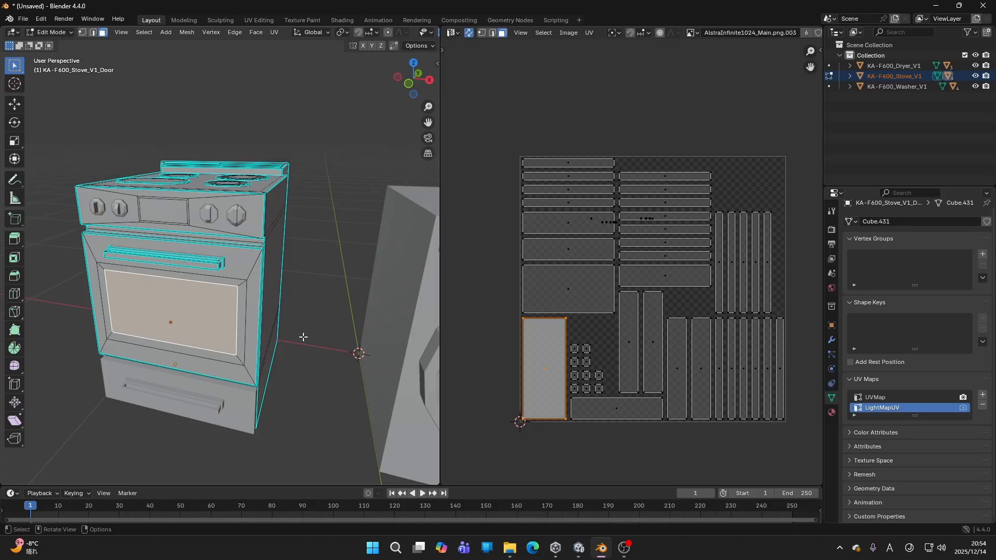
Step: Switch to the Lighting_Example project in Unity and select the stove KA-F600_Stove_V1 to view it up close
{"action": "mouse_move", "coordinate": [579, 548]}
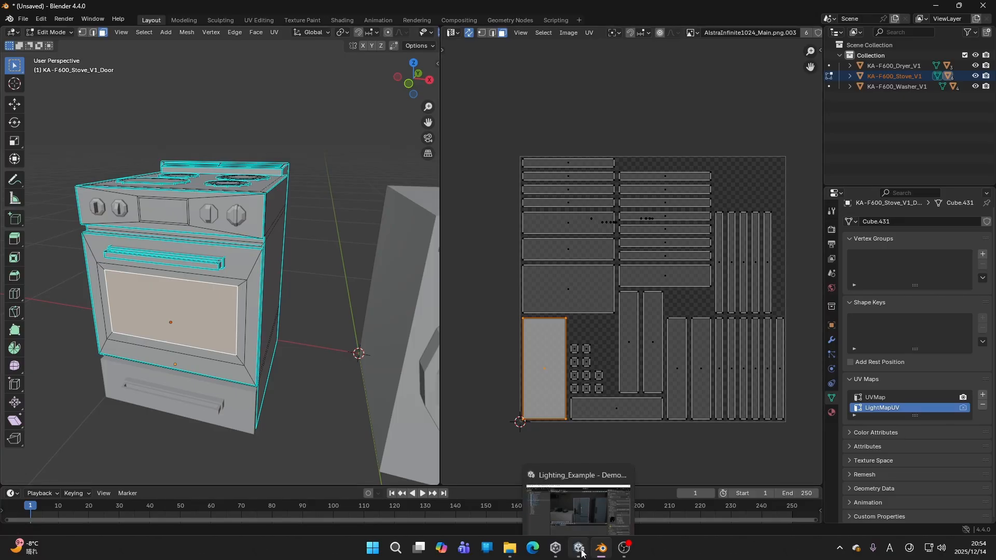
{"action": "left_click", "coordinate": [582, 500]}
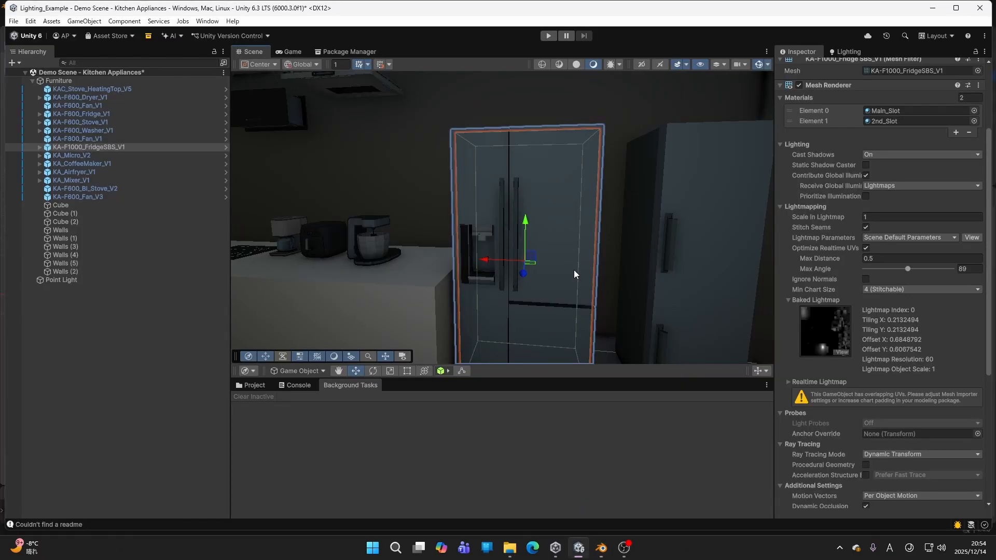
{"action": "middle_click_drag", "start_coordinate": [572, 266], "coordinate": [587, 252]}
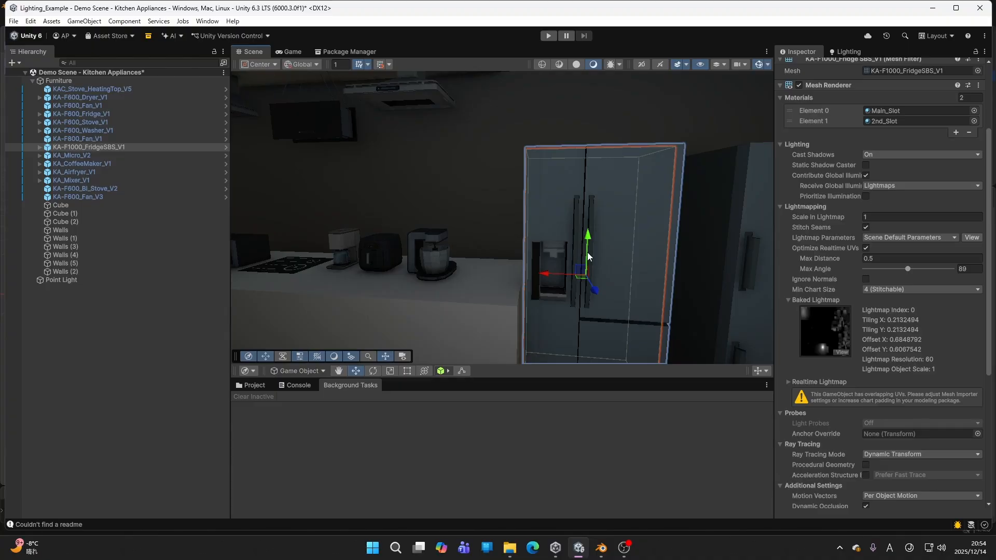
{"action": "scroll", "coordinate": [592, 246], "scroll_direction": "down", "scroll_amount": 3}
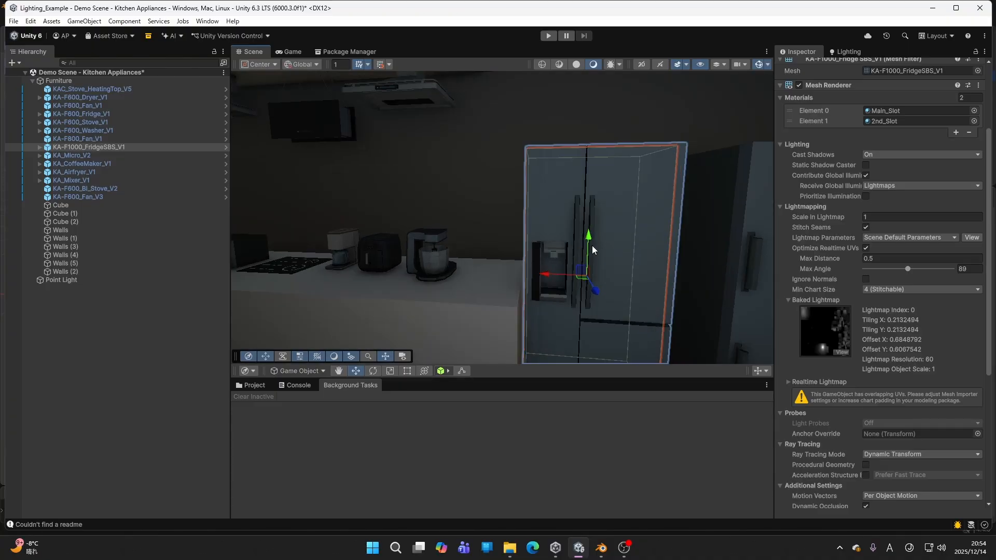
{"action": "right_click_drag", "start_coordinate": [587, 241], "coordinate": [498, 260]}
{"action": "left_click", "coordinate": [499, 259]}
{"action": "scroll", "coordinate": [802, 70], "scroll_direction": "up", "scroll_amount": 5}
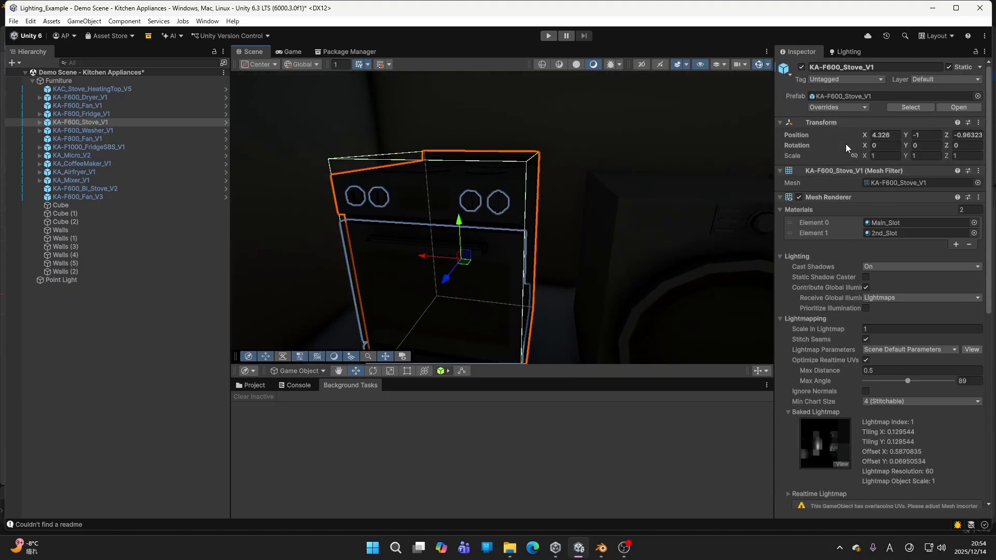
Step: Look over the baked shading around the washer, dryer and nearby wall, and on the side-by-side fridge KA-F1000_FridgeSBS_V1
{"action": "middle_click_drag", "start_coordinate": [734, 176], "coordinate": [615, 210]}
{"action": "left_click", "coordinate": [609, 219]}
{"action": "right_click_drag", "start_coordinate": [609, 219], "coordinate": [702, 217]}
{"action": "left_click", "coordinate": [562, 217]}
{"action": "right_click_drag", "start_coordinate": [594, 197], "coordinate": [597, 196]}
{"action": "left_click", "coordinate": [552, 144]}
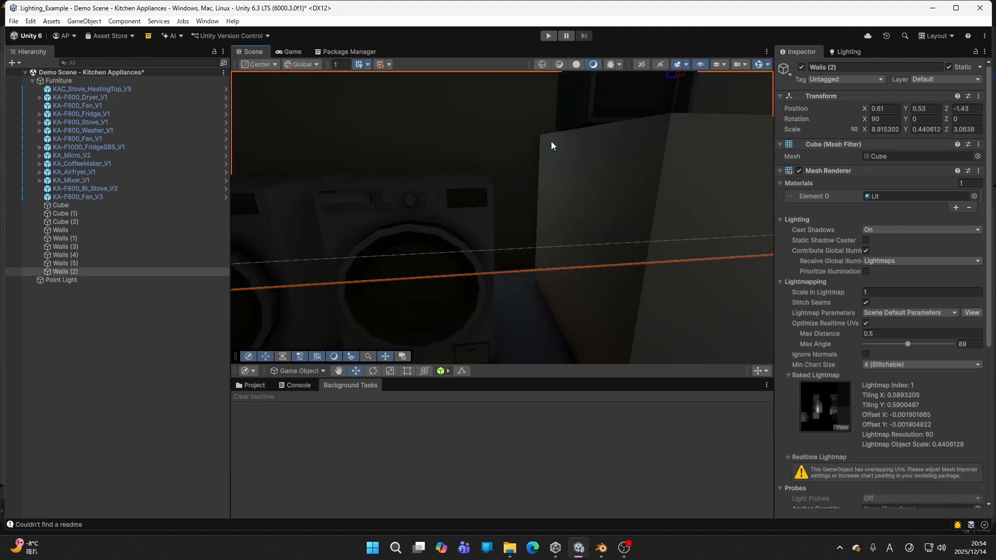
{"action": "key", "text": "s"}
{"action": "right_click_drag", "start_coordinate": [635, 160], "coordinate": [571, 147]}
{"action": "left_click", "coordinate": [444, 169]}
{"action": "right_click_drag", "start_coordinate": [445, 170], "coordinate": [560, 208]}
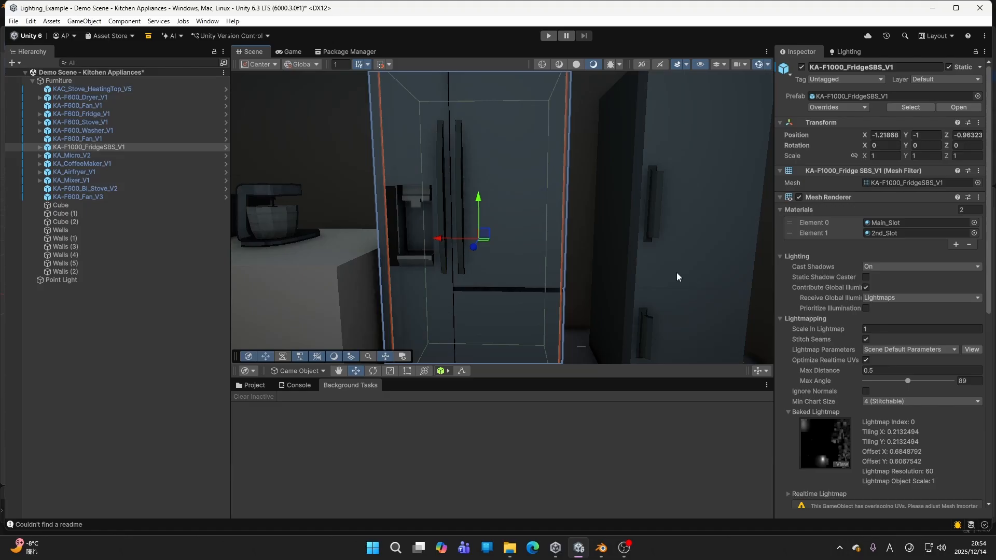
Step: Select the washer KA-F600_Washer_V1 and set its Scale In Lightmap to 10
{"action": "right_click_drag", "start_coordinate": [680, 277], "coordinate": [644, 281]}
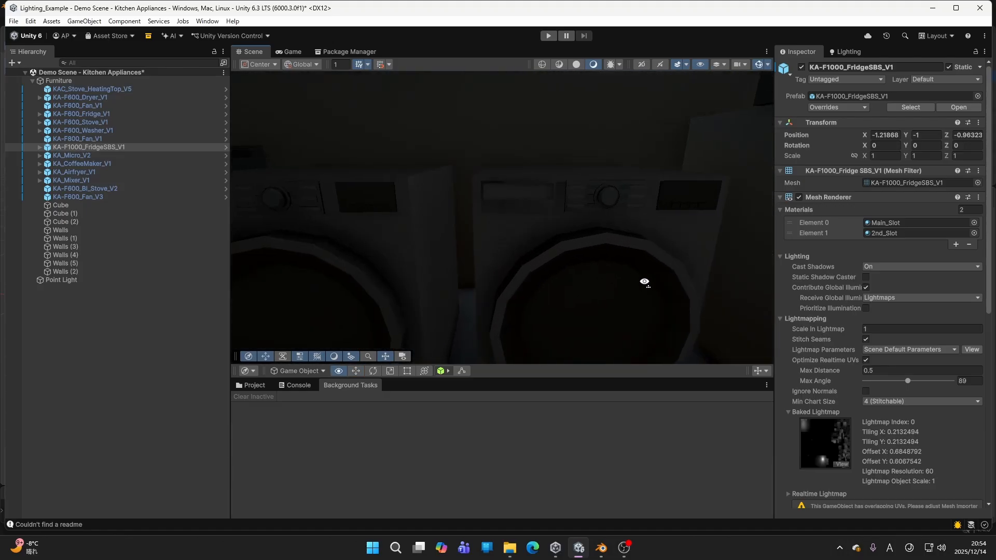
{"action": "left_click", "coordinate": [535, 236]}
{"action": "right_click_drag", "start_coordinate": [534, 236], "coordinate": [608, 250]}
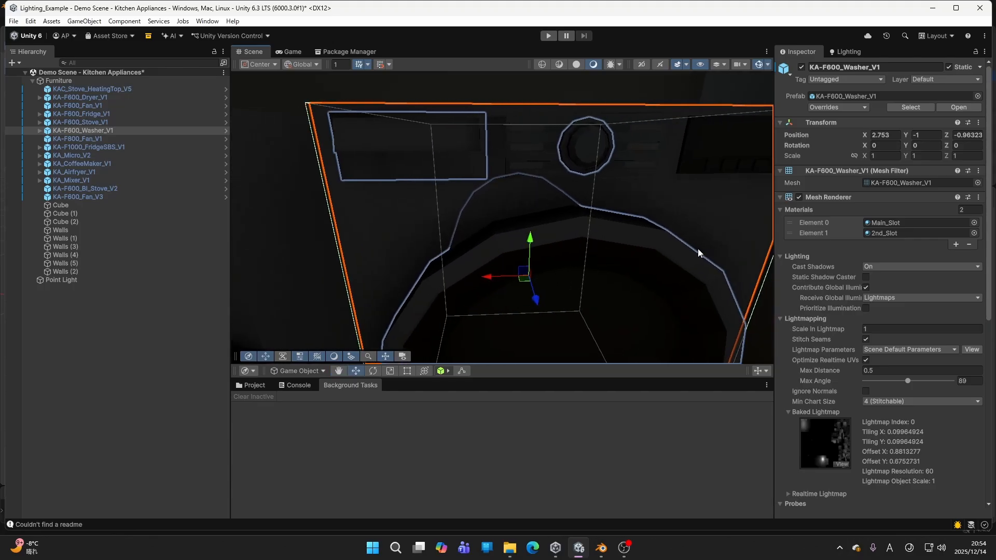
{"action": "left_click", "coordinate": [849, 51]}
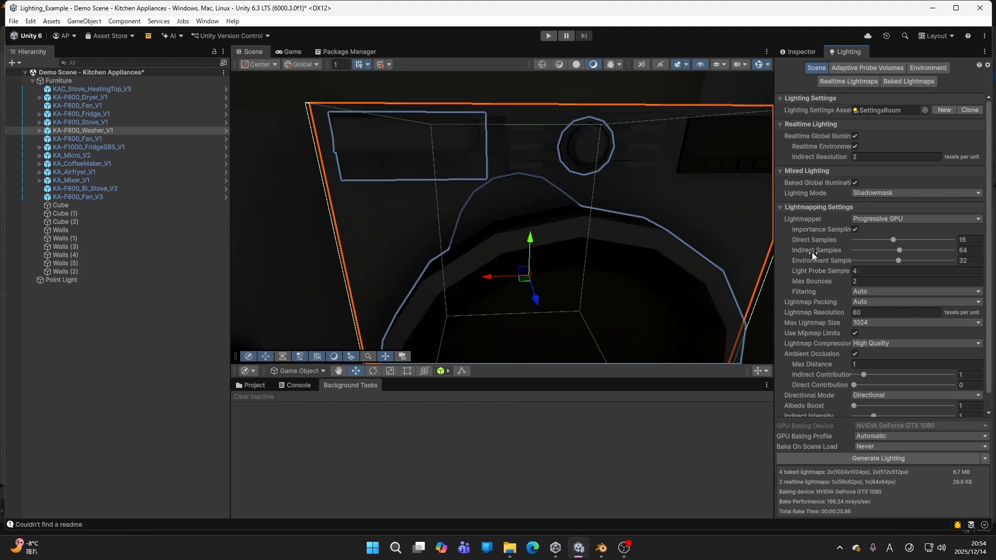
{"action": "left_click", "coordinate": [788, 52]}
{"action": "right_click_drag", "start_coordinate": [652, 191], "coordinate": [632, 212]}
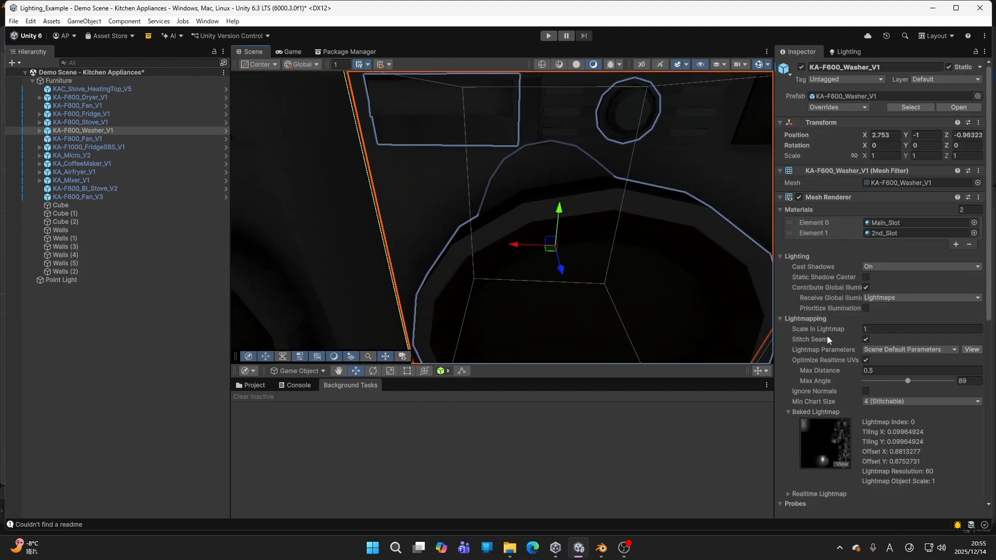
{"action": "left_click", "coordinate": [882, 328]}
{"action": "type", "text": "10"}
{"action": "scroll", "coordinate": [597, 266], "scroll_direction": "down", "scroll_amount": 5}
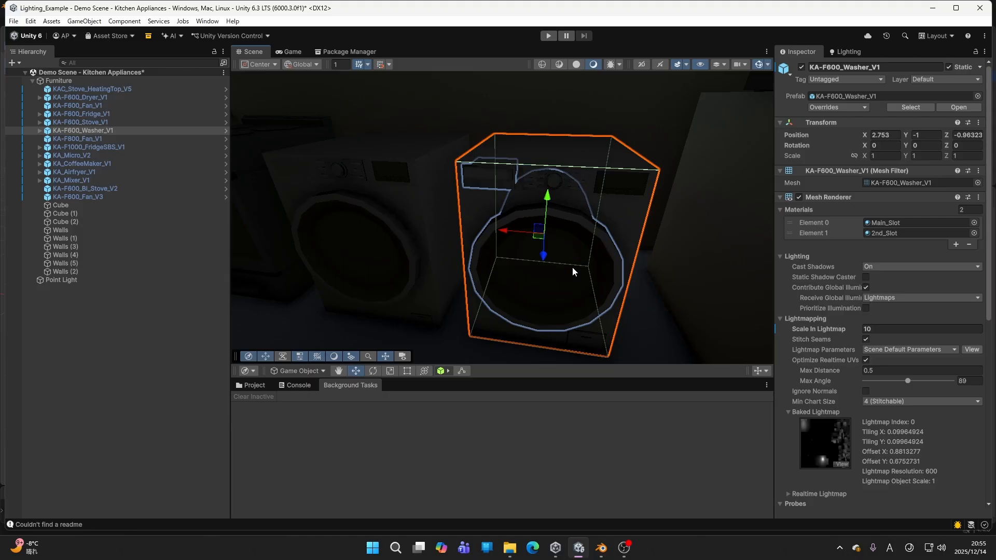
Step: View the washer's current baked lightmap, close the viewer and regenerate the scene lighting
{"action": "left_click", "coordinate": [842, 464]}
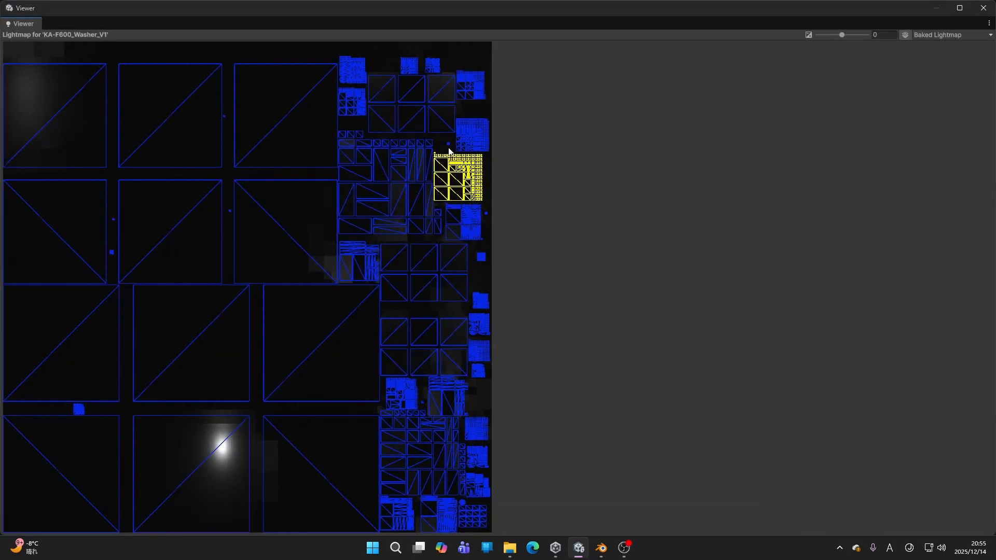
{"action": "left_click", "coordinate": [983, 7]}
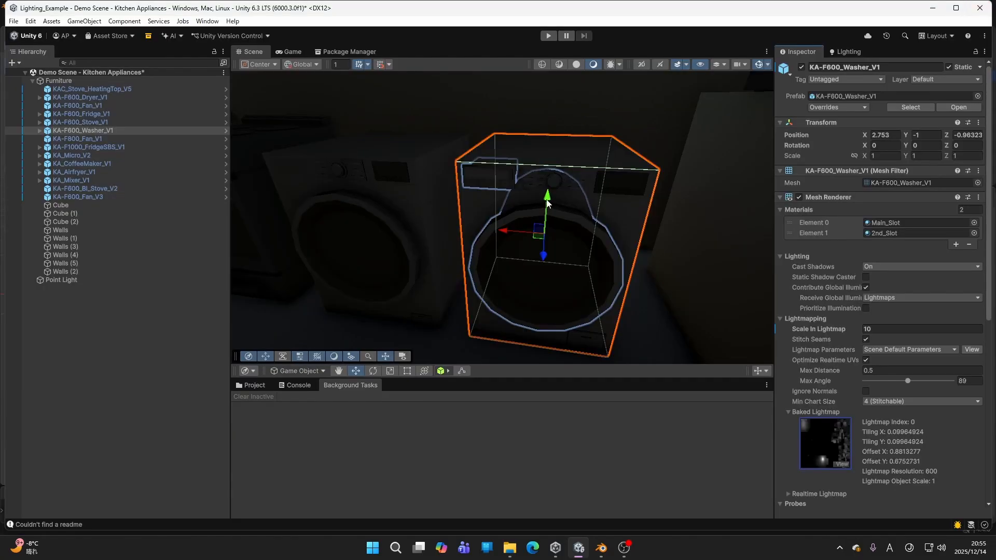
{"action": "left_click", "coordinate": [844, 52]}
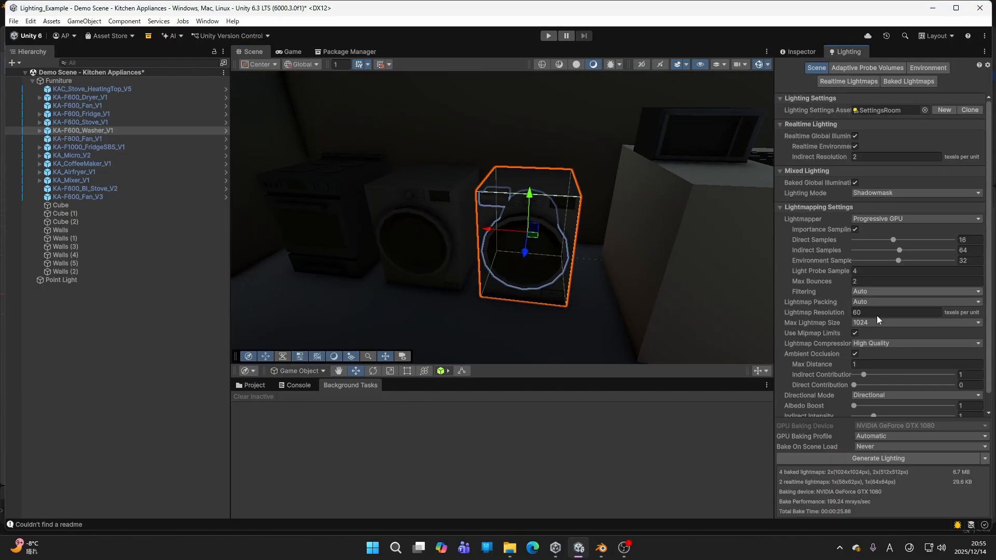
{"action": "left_click", "coordinate": [888, 460]}
{"action": "right_click_drag", "start_coordinate": [614, 256], "coordinate": [551, 229]}
{"action": "key", "text": "s"}
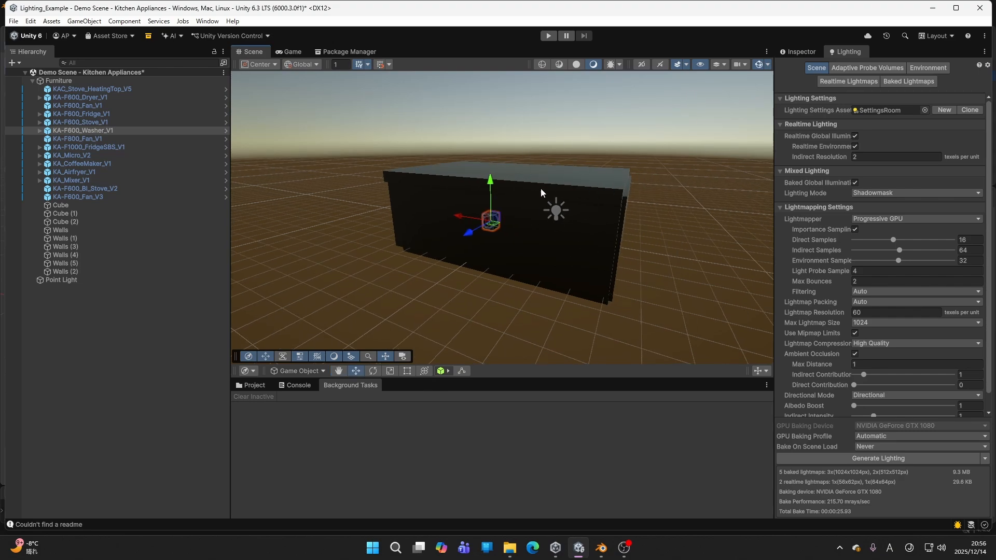
Step: Inspect the rebaked shading on the washer KA-F600_Washer_V1, view its new baked lightmap and close the viewer
{"action": "key", "text": "w"}
{"action": "right_click_drag", "start_coordinate": [573, 182], "coordinate": [630, 156]}
{"action": "left_click", "coordinate": [678, 188]}
{"action": "key", "text": "a"}
{"action": "right_click_drag", "start_coordinate": [678, 183], "coordinate": [592, 185]}
{"action": "key", "text": "w"}
{"action": "key", "text": "s"}
{"action": "left_click", "coordinate": [592, 184]}
{"action": "left_click", "coordinate": [795, 55]}
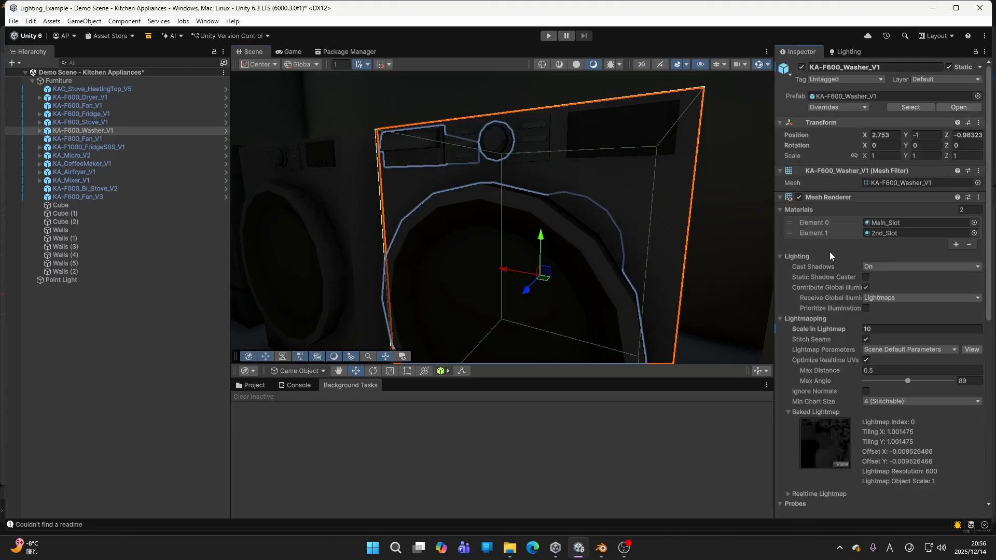
{"action": "left_click", "coordinate": [837, 462]}
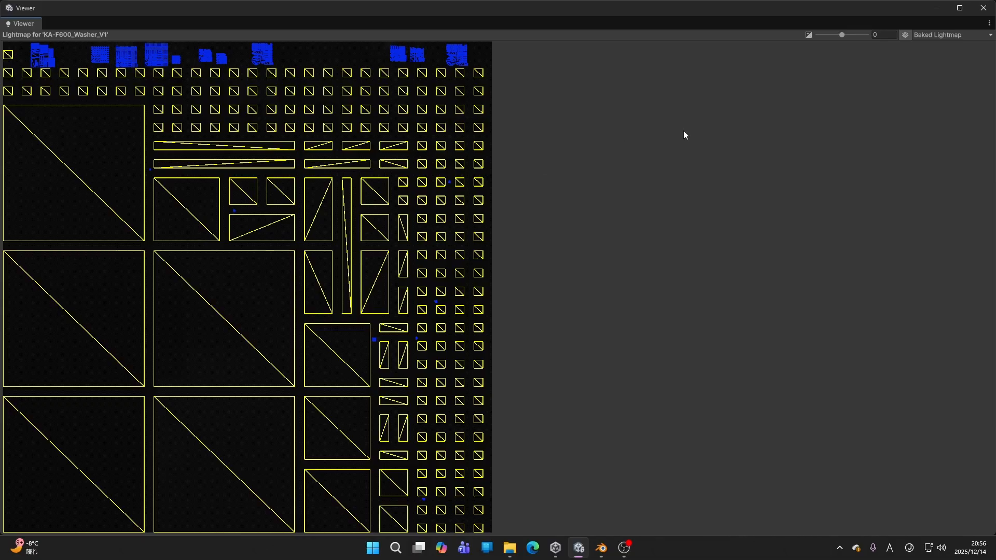
{"action": "left_click", "coordinate": [982, 8]}
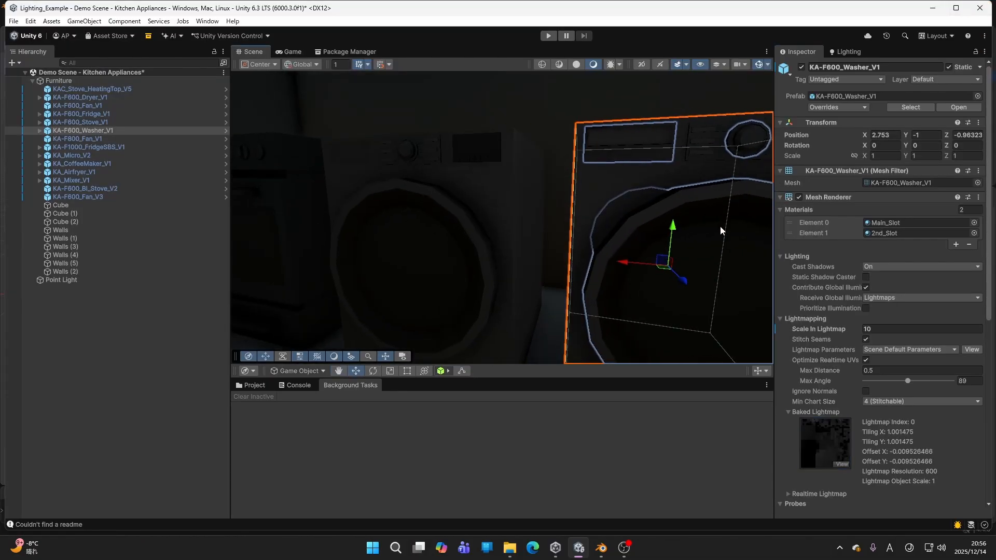
Step: Set the Scale In Lightmap of the washer KA-F600_Washer_V1 to 1
{"action": "left_click", "coordinate": [886, 329]}
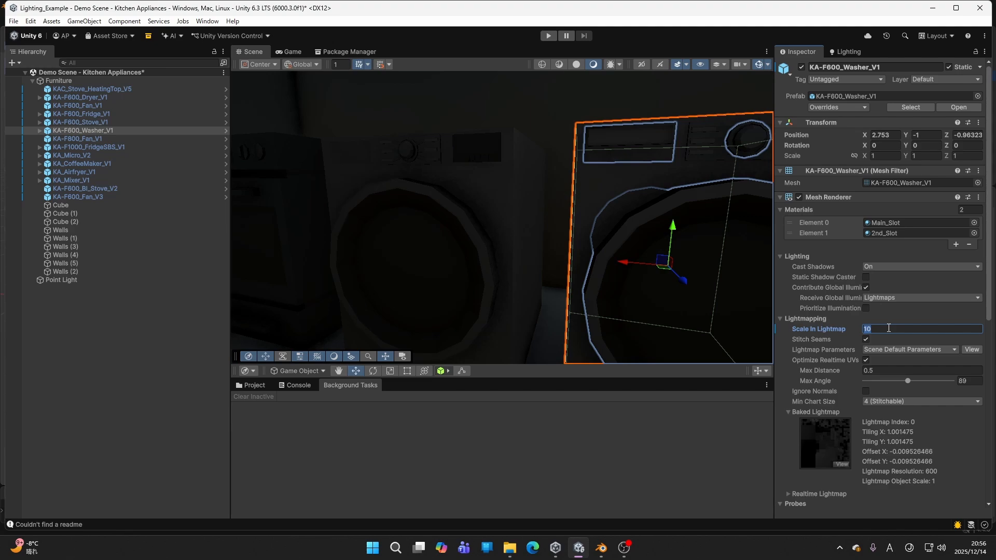
{"action": "right_click_drag", "start_coordinate": [516, 225], "coordinate": [722, 211]}
{"action": "key", "text": "s"}
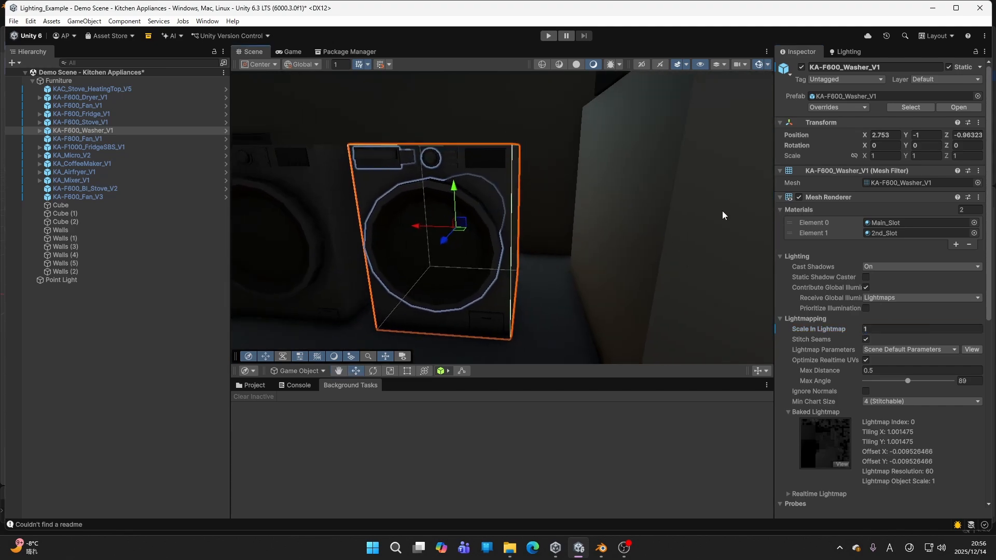
{"action": "right_click_drag", "start_coordinate": [643, 205], "coordinate": [555, 187]}
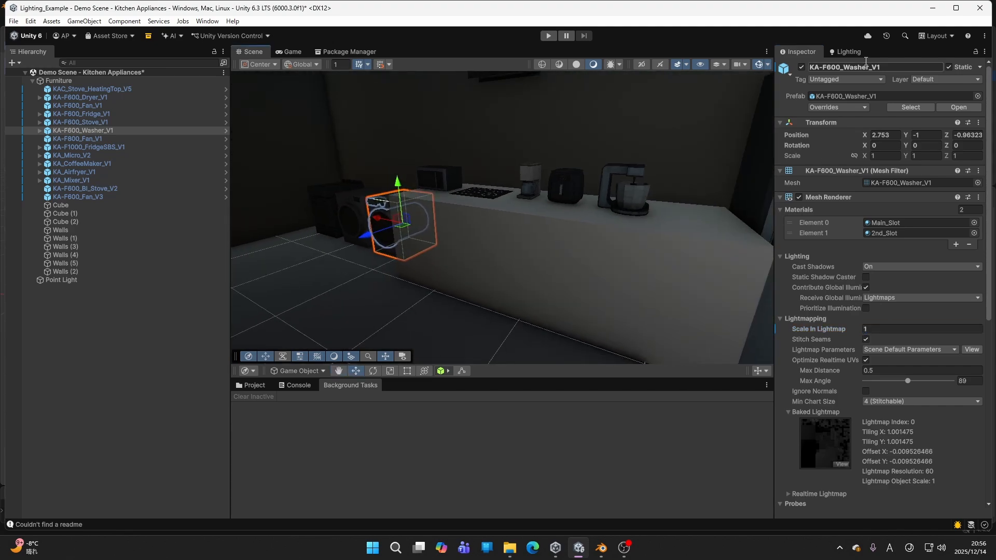
Step: Set Max Bounces to 4 in the scene's lightmapping settings
{"action": "left_click", "coordinate": [859, 52]}
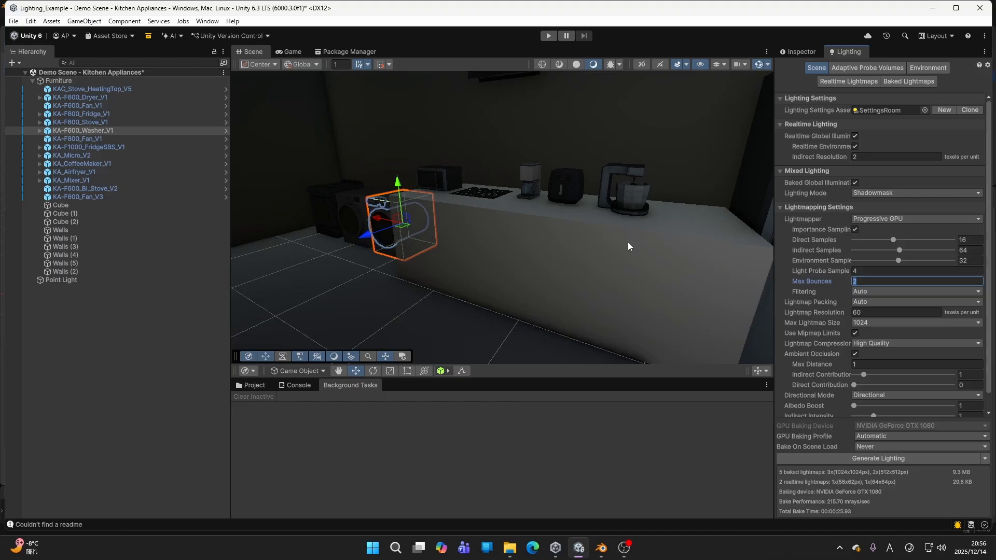
{"action": "right_click_drag", "start_coordinate": [627, 242], "coordinate": [529, 220]}
{"action": "left_click", "coordinate": [872, 283]}
{"action": "type", "text": "4"}
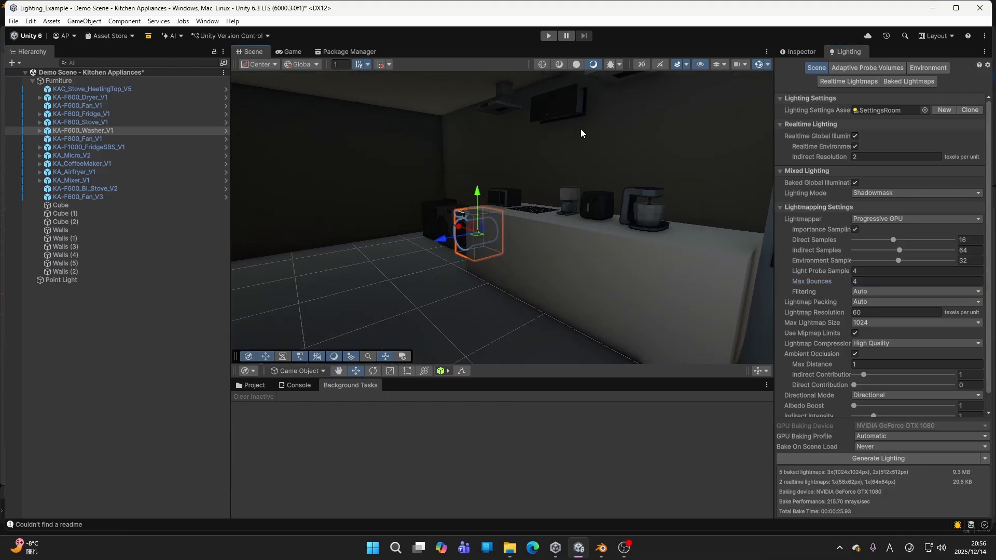
{"action": "right_click_drag", "start_coordinate": [581, 130], "coordinate": [482, 112]}
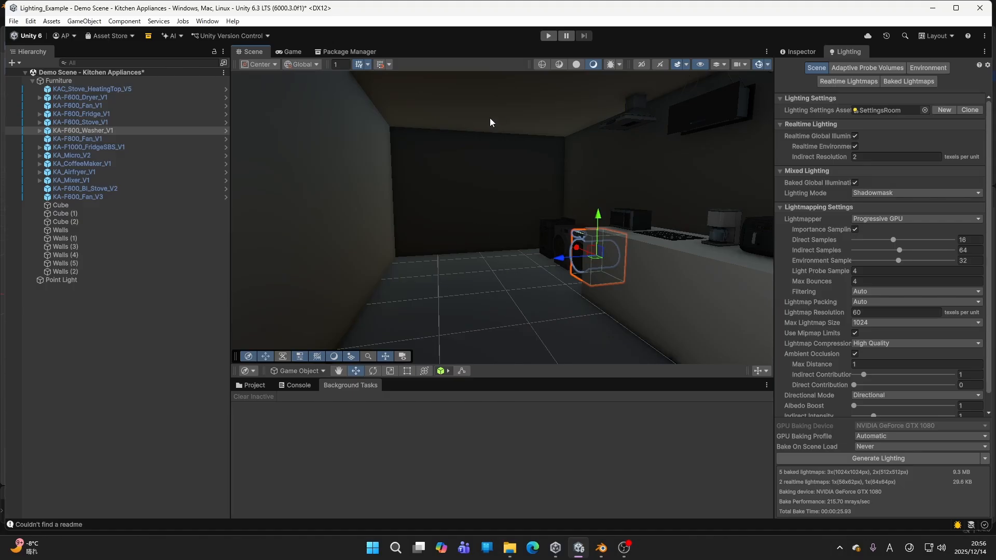
Step: Add a new cube to the scene in front of the kitchen counter
{"action": "right_click_drag", "start_coordinate": [489, 123], "coordinate": [736, 177]}
{"action": "right_click_drag", "start_coordinate": [611, 167], "coordinate": [306, 189]}
{"action": "right_click_drag", "start_coordinate": [565, 172], "coordinate": [304, 143]}
{"action": "left_click", "coordinate": [97, 23]}
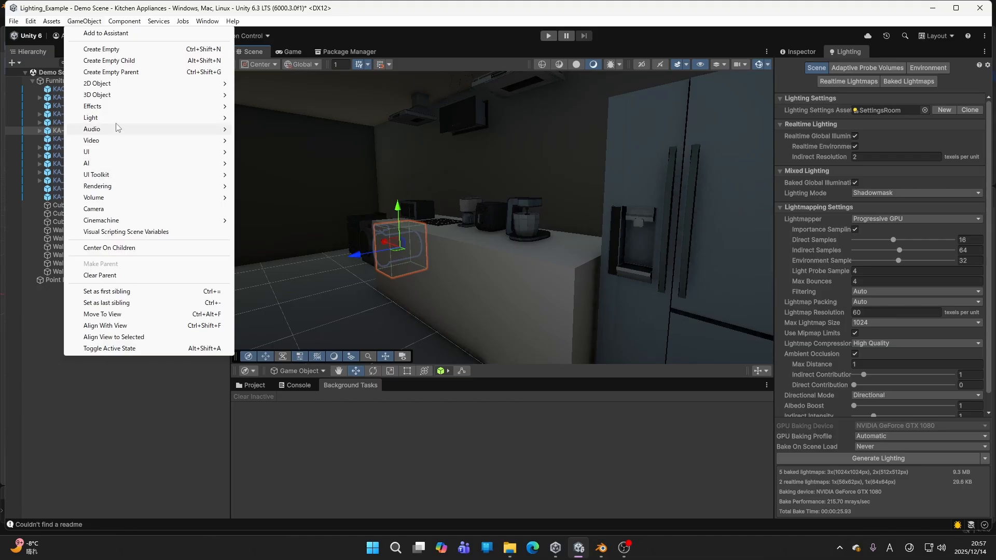
{"action": "mouse_move", "coordinate": [119, 96]}
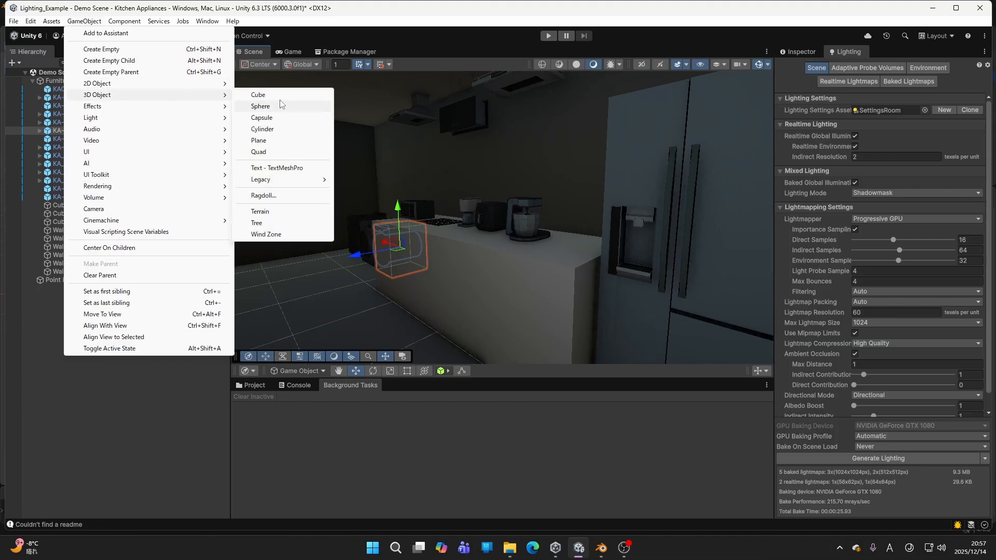
{"action": "left_click", "coordinate": [275, 96]}
Step: Scale the new cube down into a smaller block near the counter
{"action": "key", "text": "a"}
{"action": "right_click_drag", "start_coordinate": [534, 232], "coordinate": [628, 222]}
{"action": "left_click", "coordinate": [251, 385]}
{"action": "key", "text": "w"}
{"action": "mouse_move", "coordinate": [497, 269]}
{"action": "right_mouse_down"}
{"action": "mouse_move", "coordinate": [471, 206]}
{"action": "mouse_move", "coordinate": [481, 263]}
{"action": "right_mouse_up"}
{"action": "key", "text": "a"}
{"action": "key", "text": "r"}
{"action": "left_click_drag", "start_coordinate": [501, 245], "coordinate": [397, 260]}
Step: Deactivate the Point Light in the scene
{"action": "right_click_drag", "start_coordinate": [398, 262], "coordinate": [784, 154]}
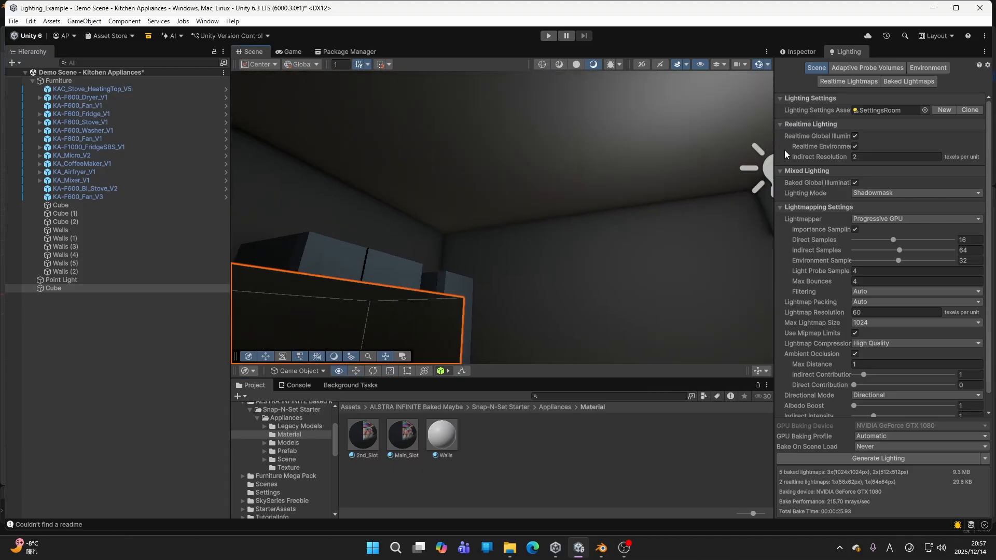
{"action": "right_click_drag", "start_coordinate": [609, 205], "coordinate": [657, 190]}
{"action": "left_click", "coordinate": [658, 191]}
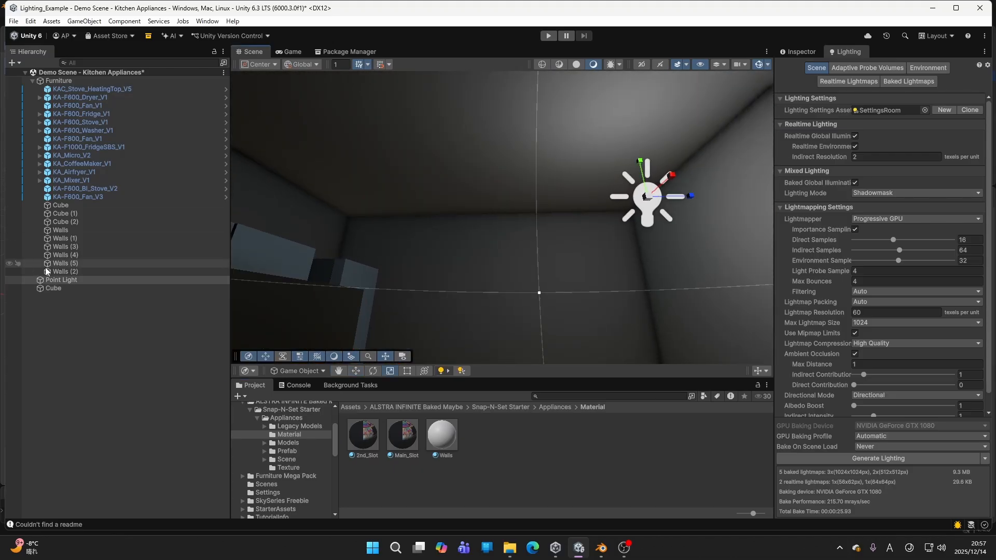
{"action": "key", "text": "alt+shift+a"}
Step: Scale the block above the counter into a long, thin bar
{"action": "right_click_drag", "start_coordinate": [450, 238], "coordinate": [524, 181]}
{"action": "left_click", "coordinate": [436, 195]}
{"action": "scroll", "coordinate": [487, 182], "scroll_direction": "down", "scroll_amount": 6}
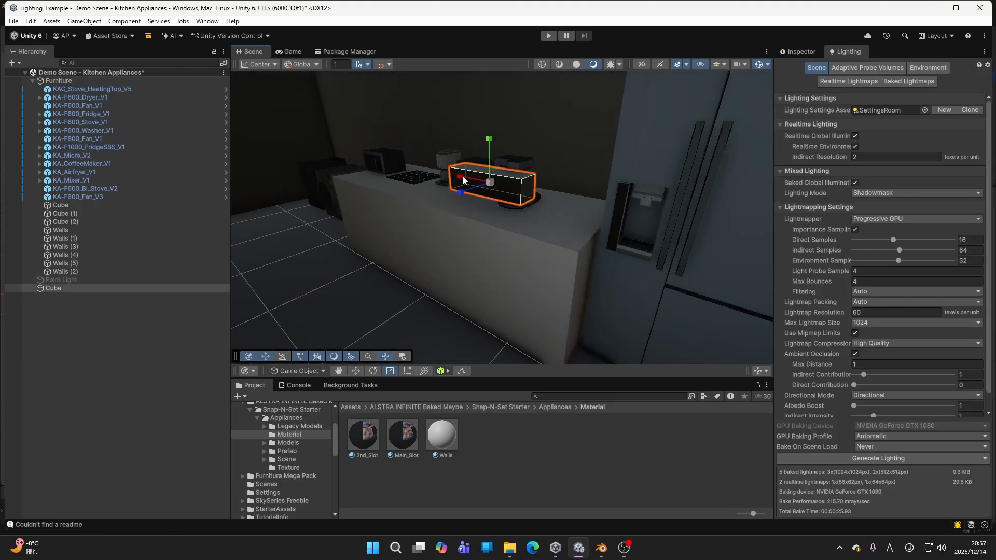
{"action": "left_click_drag", "start_coordinate": [463, 180], "coordinate": [429, 172]}
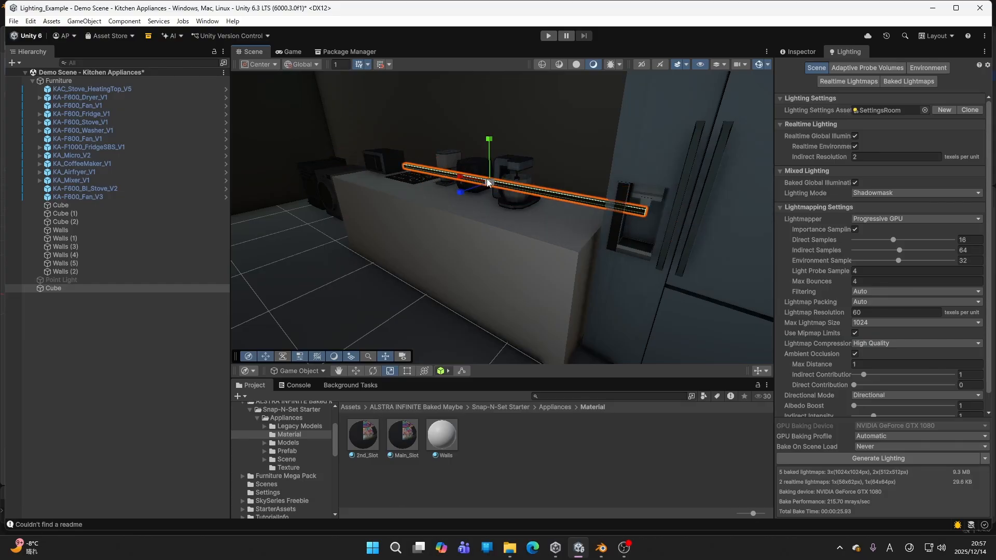
{"action": "right_click_drag", "start_coordinate": [488, 181], "coordinate": [577, 156]}
Step: Move the thin bar onto the countertop's back edge against the wall, running behind the small appliances
{"action": "key", "text": "w"}
{"action": "left_click_drag", "start_coordinate": [538, 231], "coordinate": [493, 231]}
{"action": "right_click_drag", "start_coordinate": [603, 171], "coordinate": [412, 201]}
{"action": "left_click_drag", "start_coordinate": [391, 183], "coordinate": [453, 189]}
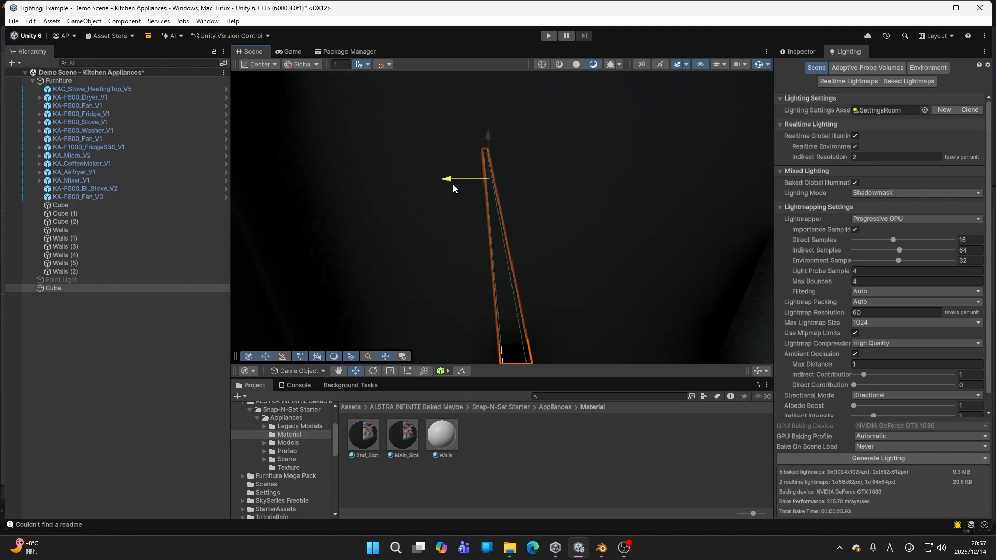
{"action": "right_click_drag", "start_coordinate": [455, 190], "coordinate": [468, 157]}
{"action": "left_click_drag", "start_coordinate": [486, 110], "coordinate": [482, 165]}
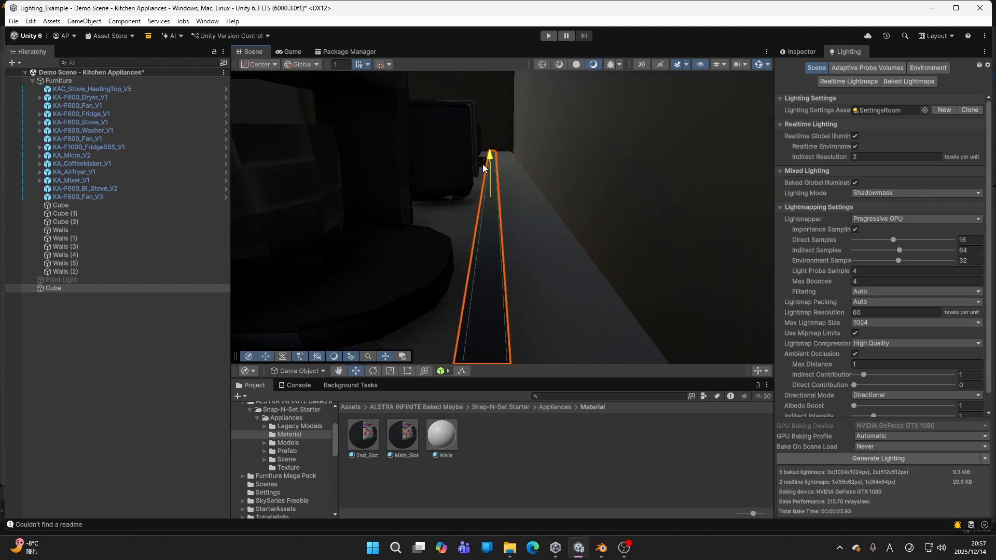
{"action": "left_click_drag", "start_coordinate": [451, 215], "coordinate": [531, 215]}
{"action": "mouse_move", "coordinate": [530, 214]}
{"action": "right_mouse_down"}
{"action": "mouse_move", "coordinate": [563, 178]}
{"action": "mouse_move", "coordinate": [696, 263]}
{"action": "mouse_move", "coordinate": [506, 211]}
{"action": "mouse_move", "coordinate": [529, 230]}
{"action": "right_mouse_up"}
{"action": "left_click_drag", "start_coordinate": [545, 227], "coordinate": [491, 224]}
Step: Duplicate the thin bar, rotate the copy upright and resize it at the counter's fridge end
{"action": "key", "text": "r"}
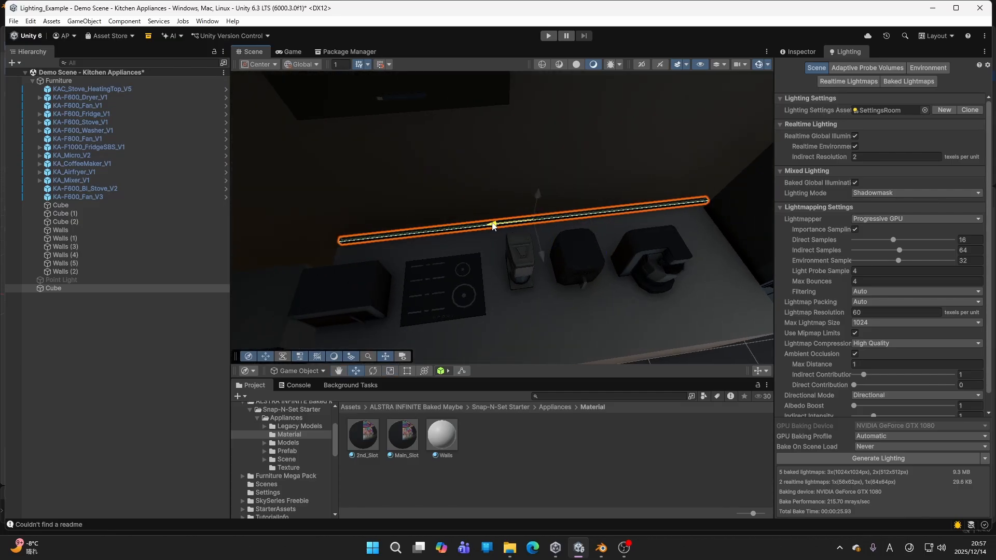
{"action": "right_click_drag", "start_coordinate": [518, 213], "coordinate": [596, 199]}
{"action": "key", "text": "ctrl+d"}
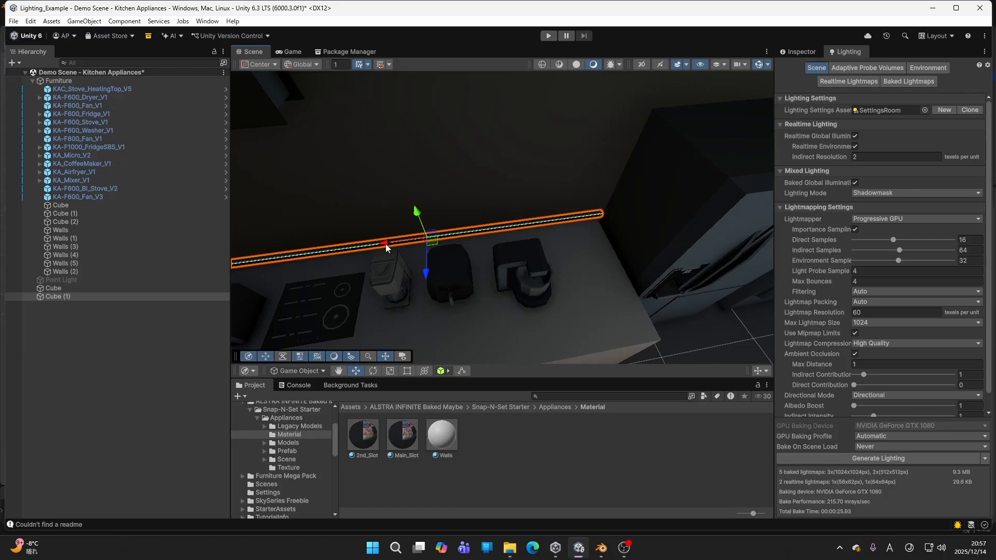
{"action": "key", "text": "e"}
{"action": "left_click_drag", "start_coordinate": [550, 193], "coordinate": [622, 192]}
{"action": "key", "text": "r"}
{"action": "left_click_drag", "start_coordinate": [547, 221], "coordinate": [637, 135]}
{"action": "key", "text": "w"}
{"action": "key", "text": "r"}
{"action": "right_click_drag", "start_coordinate": [638, 135], "coordinate": [484, 206]}
{"action": "right_click_drag", "start_coordinate": [473, 246], "coordinate": [92, 295]}
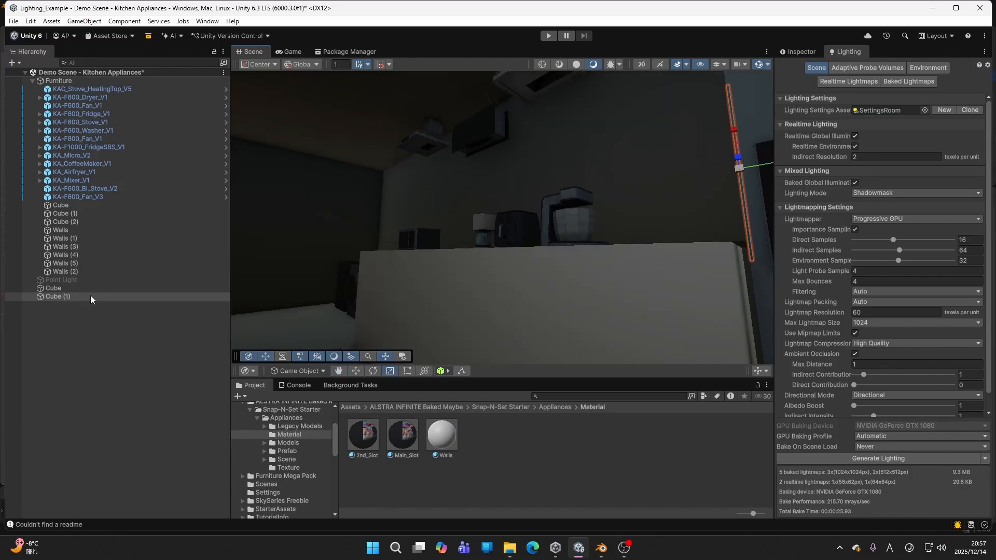
Step: Create another cube and raise it toward the ceiling in front of the counter
{"action": "right_click", "coordinate": [82, 296]}
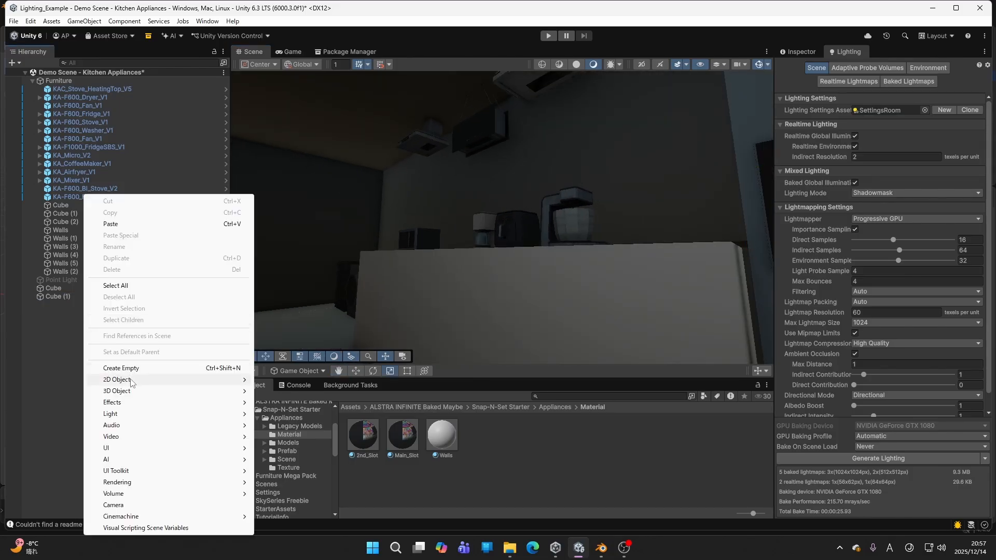
{"action": "left_click", "coordinate": [282, 328]}
{"action": "right_click_drag", "start_coordinate": [430, 233], "coordinate": [490, 218]}
{"action": "key", "text": "s"}
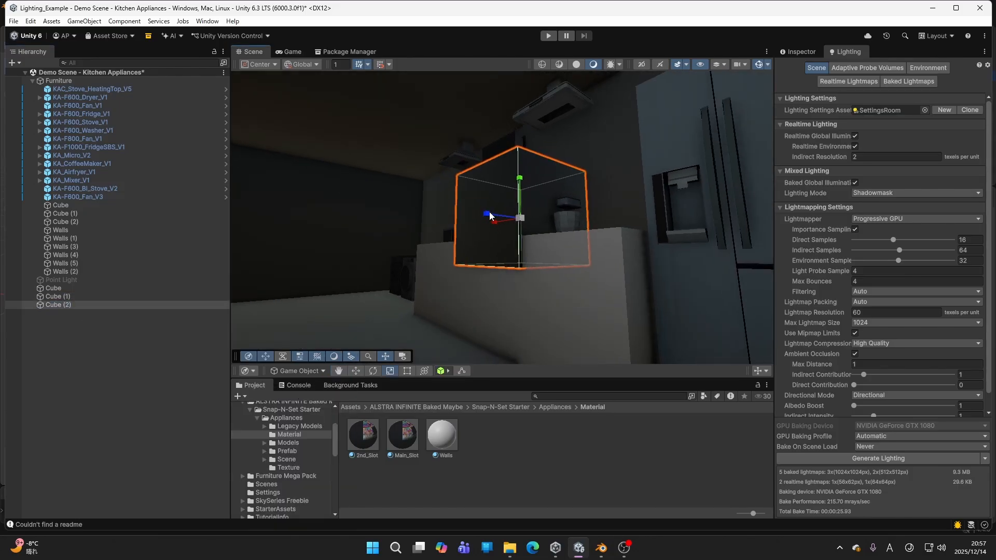
{"action": "key", "text": "w"}
{"action": "left_click_drag", "start_coordinate": [496, 215], "coordinate": [366, 201]}
{"action": "left_click_drag", "start_coordinate": [405, 165], "coordinate": [416, 118]}
{"action": "right_click_drag", "start_coordinate": [416, 117], "coordinate": [440, 199]}
{"action": "key", "text": "s"}
Step: Flatten the raised cube into a narrow rectangular lamp panel set against the ceiling
{"action": "key", "text": "r"}
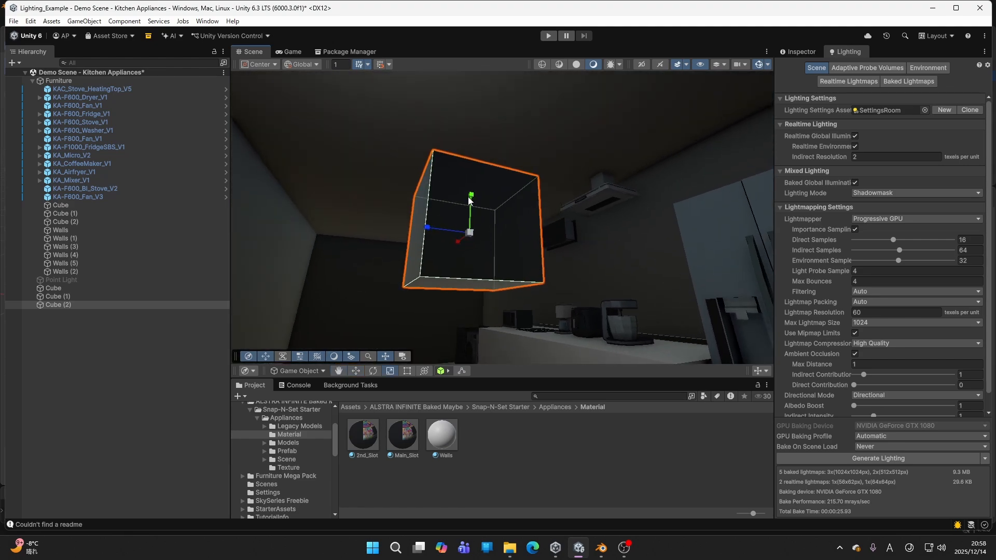
{"action": "left_click_drag", "start_coordinate": [470, 199], "coordinate": [474, 123]}
{"action": "key", "text": "w"}
{"action": "key", "text": "r"}
{"action": "key", "text": "w"}
{"action": "key", "text": "w"}
{"action": "right_click_drag", "start_coordinate": [474, 140], "coordinate": [544, 152]}
{"action": "key", "text": "s"}
{"action": "key", "text": "d"}
{"action": "key", "text": "r"}
{"action": "left_click_drag", "start_coordinate": [371, 154], "coordinate": [388, 170]}
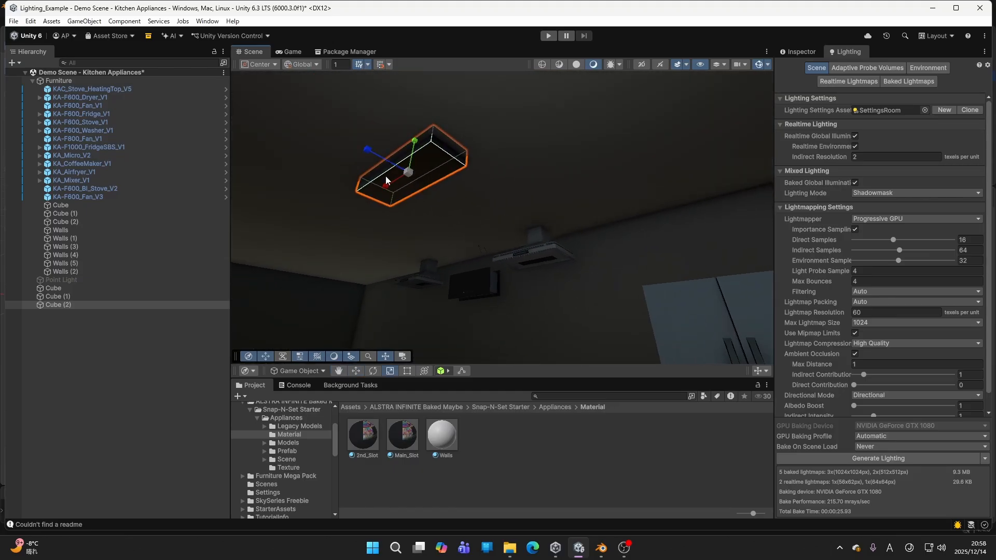
{"action": "key", "text": "s"}
Step: Duplicate the ceiling panel and move the copy along the ceiling away from the original
{"action": "right_click_drag", "start_coordinate": [473, 192], "coordinate": [460, 180]}
{"action": "key", "text": "w"}
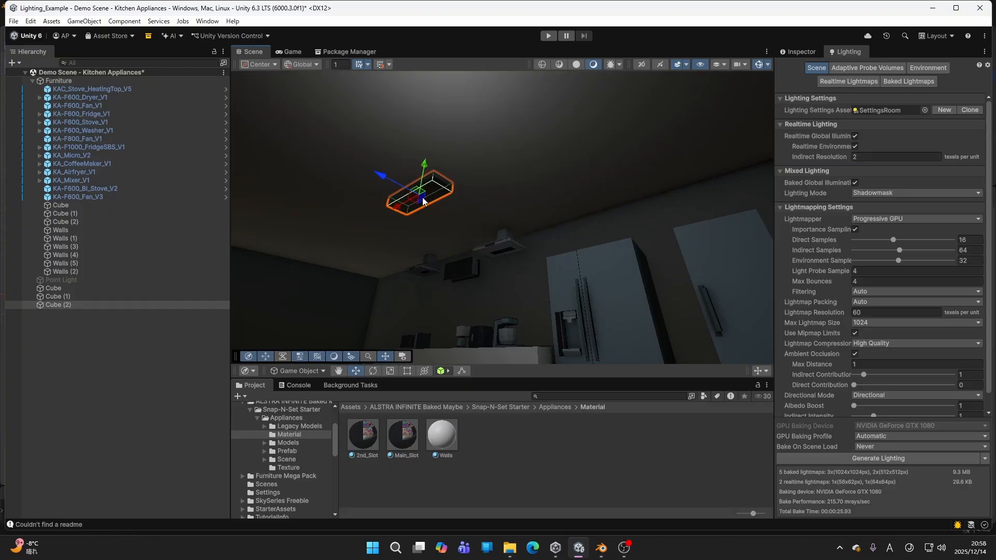
{"action": "key", "text": "ctrl+d"}
{"action": "left_click_drag", "start_coordinate": [397, 208], "coordinate": [527, 161]}
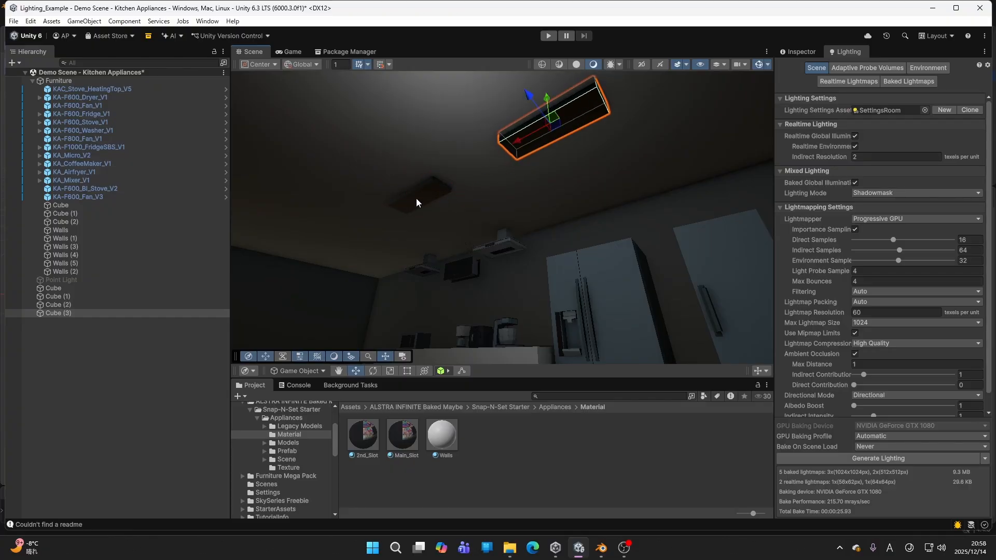
{"action": "left_click", "coordinate": [416, 199], "text": "shift"}
{"action": "right_click_drag", "start_coordinate": [510, 205], "coordinate": [400, 204]}
Step: Space the two ceiling panels farther apart along the length of the room
{"action": "left_click", "coordinate": [473, 163]}
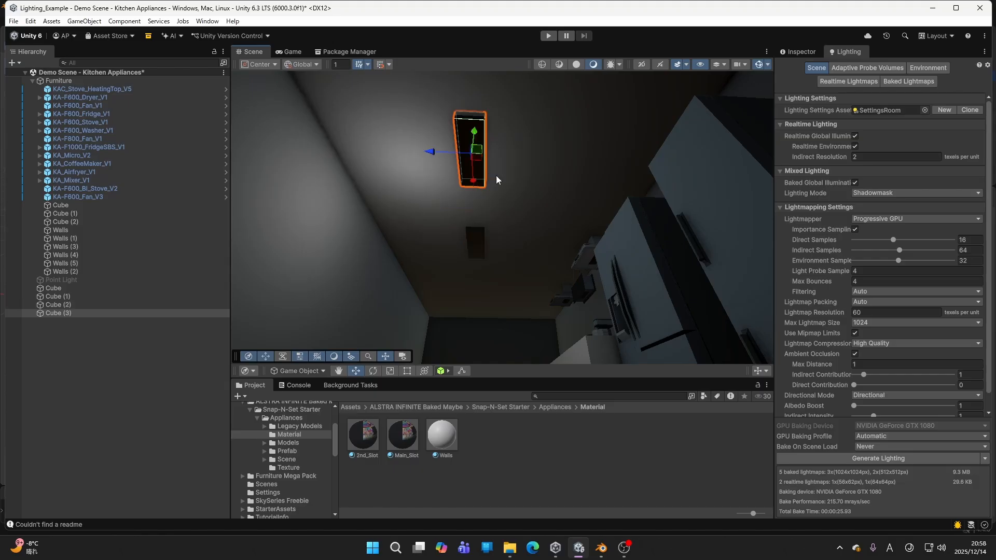
{"action": "right_click_drag", "start_coordinate": [494, 178], "coordinate": [579, 156]}
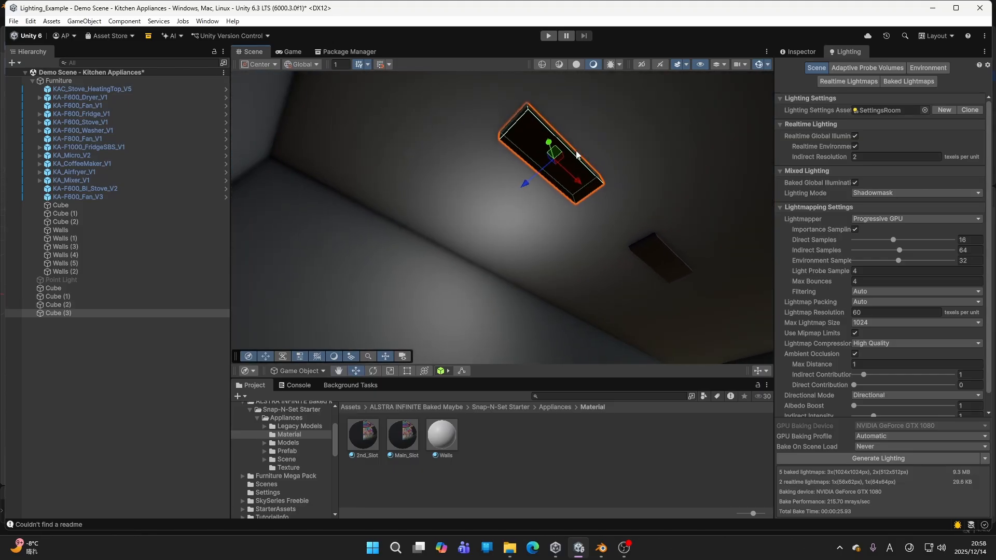
{"action": "left_click_drag", "start_coordinate": [581, 190], "coordinate": [552, 163]}
{"action": "left_click", "coordinate": [630, 251]}
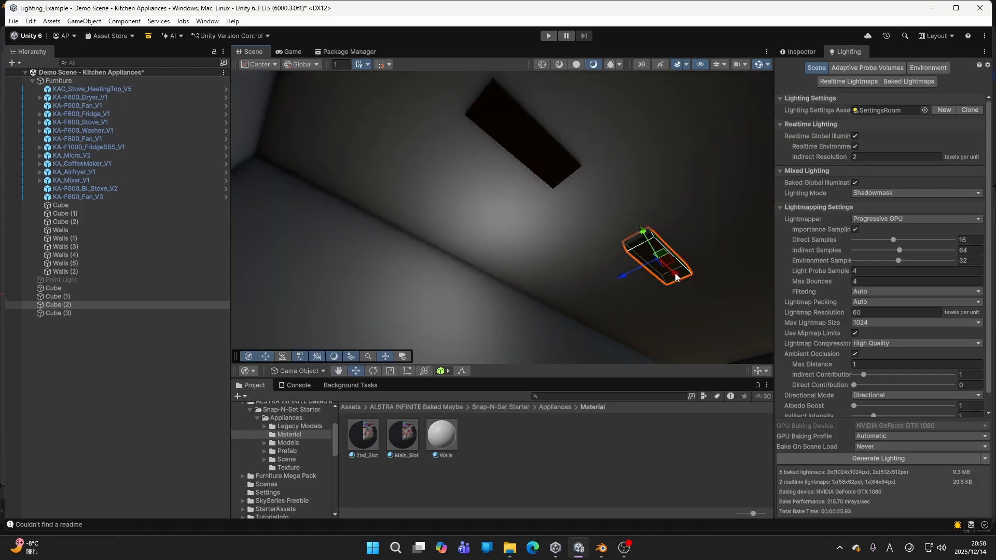
{"action": "left_click_drag", "start_coordinate": [675, 277], "coordinate": [719, 311]}
{"action": "right_click_drag", "start_coordinate": [721, 312], "coordinate": [810, 355]}
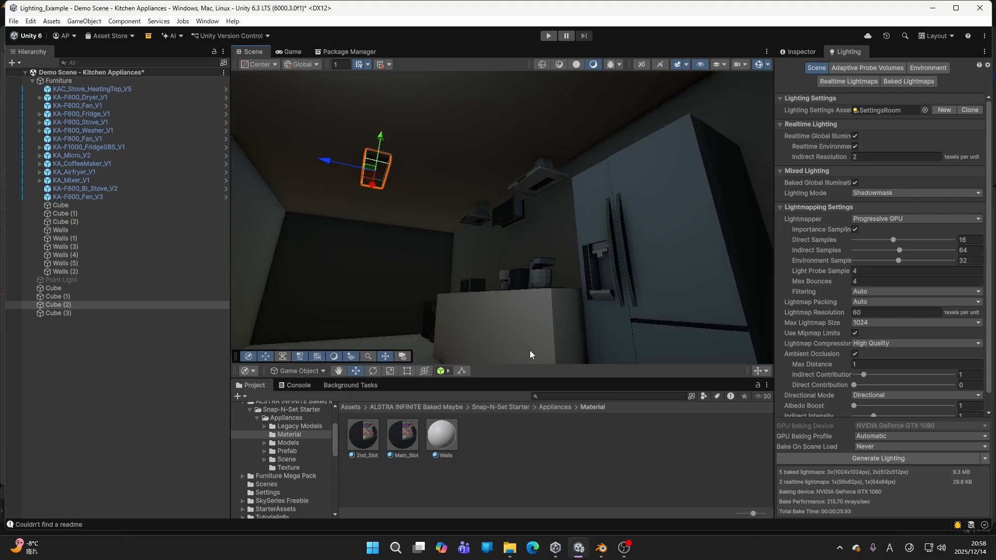
Step: Create a new material named EmissiveRed in the Appliances Material folder
{"action": "right_click_drag", "start_coordinate": [560, 265], "coordinate": [533, 225]}
{"action": "left_click", "coordinate": [567, 236]}
{"action": "right_click", "coordinate": [508, 436]}
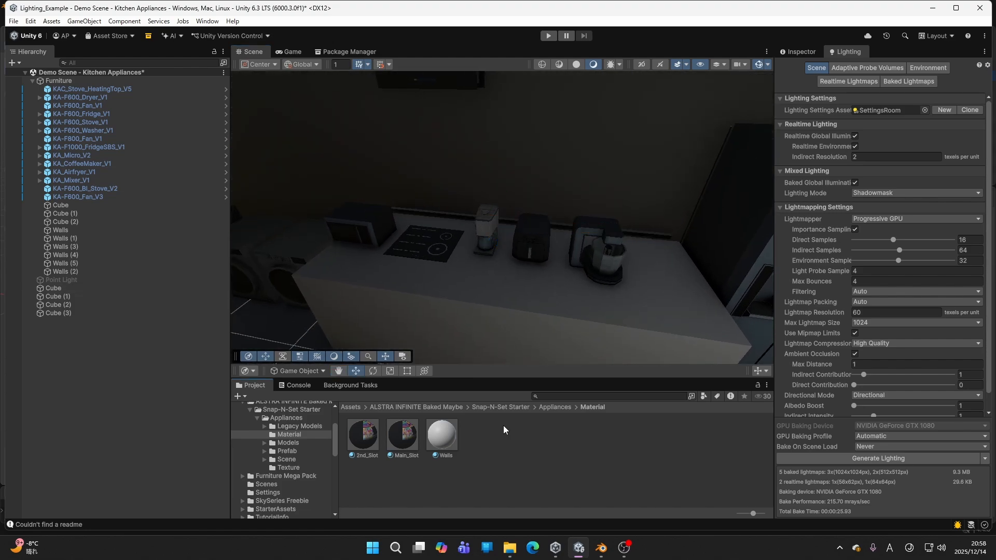
{"action": "mouse_move", "coordinate": [534, 132]}
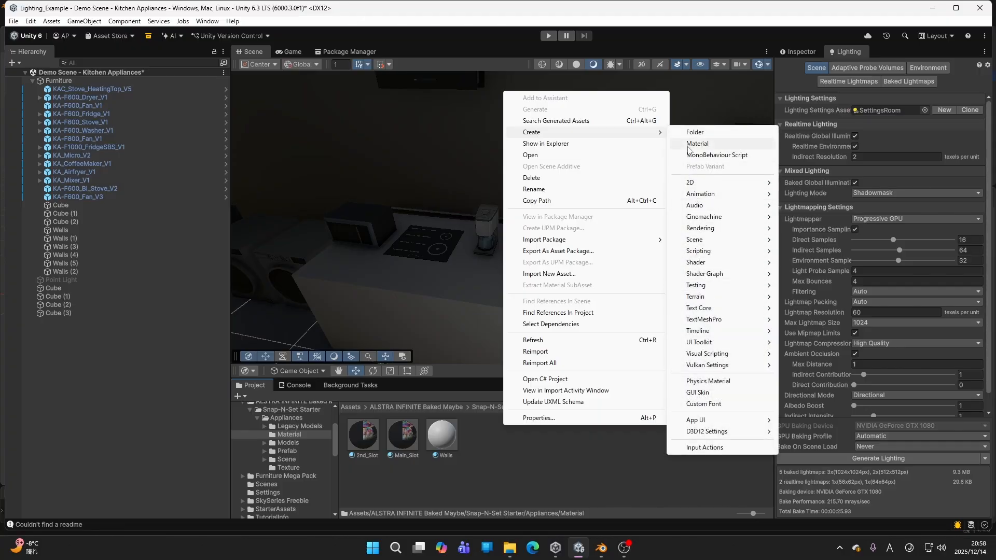
{"action": "left_click", "coordinate": [697, 143]}
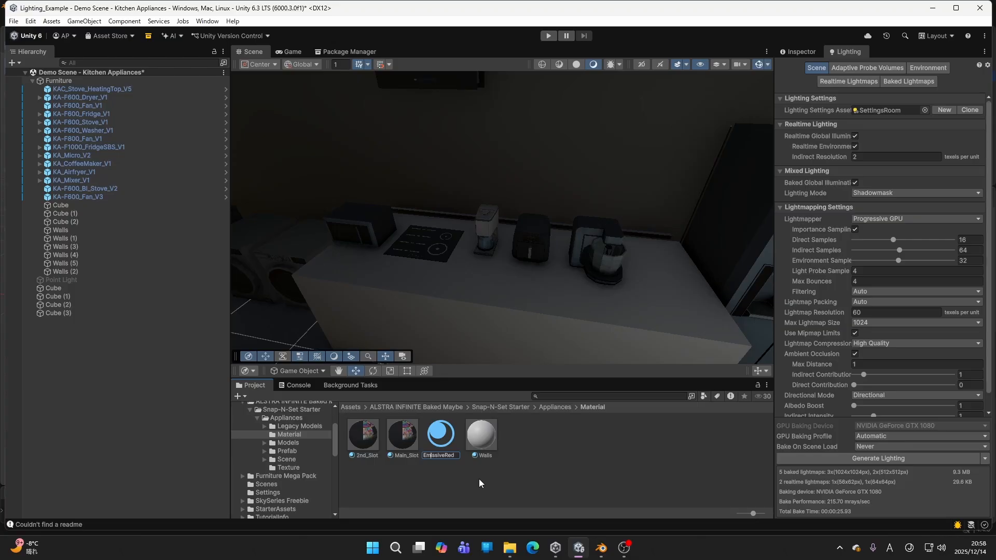
{"action": "key", "text": "Return"}
Step: Duplicate the EmissiveRed material and name the copy EmissiveYellow
{"action": "key", "text": "ctrl+d"}
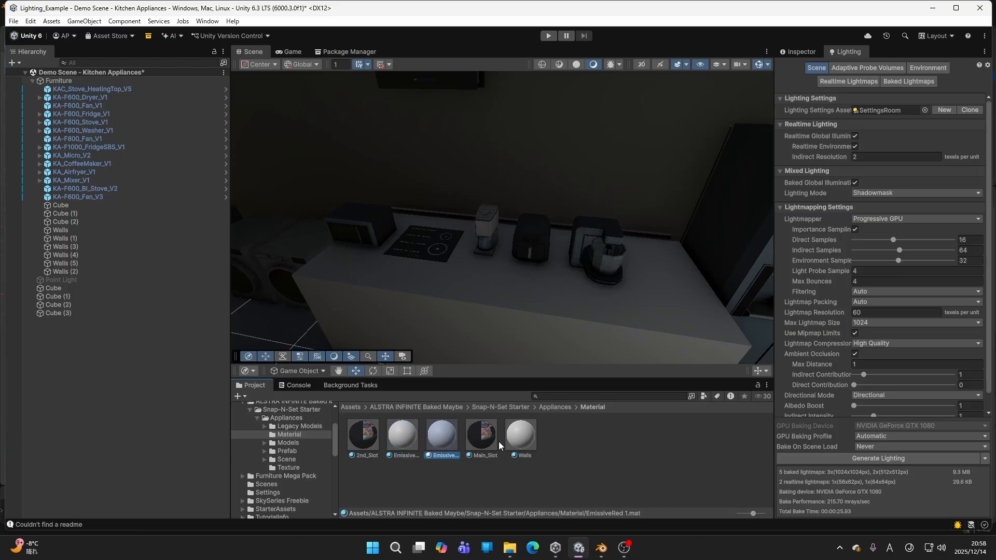
{"action": "key", "text": "F2"}
{"action": "type", "text": "EmissiveYellow"}
{"action": "key", "text": "Return"}
Step: Enable Emission on the EmissiveRed material and set its emission colour to pure red (255, 0, 0)
{"action": "left_click", "coordinate": [802, 53]}
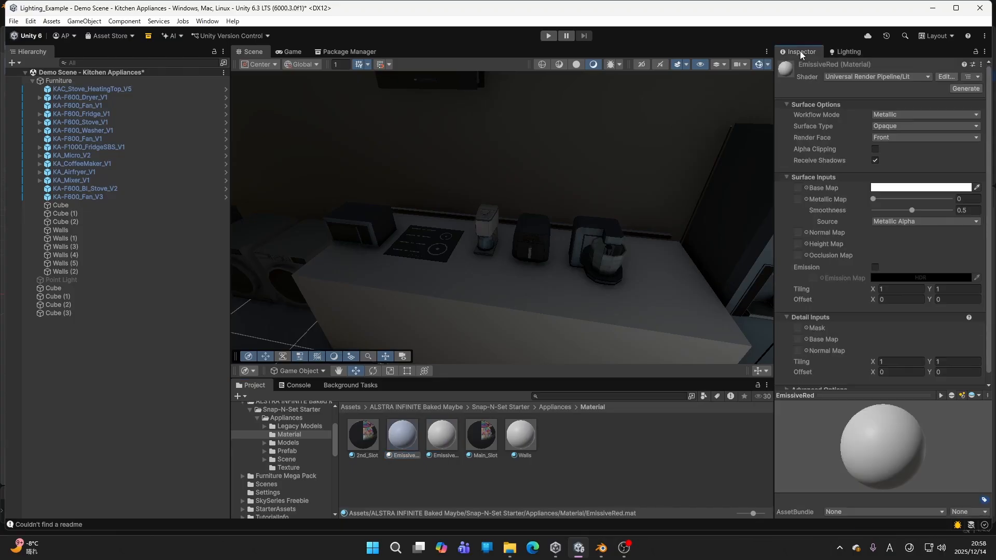
{"action": "left_click", "coordinate": [875, 268]}
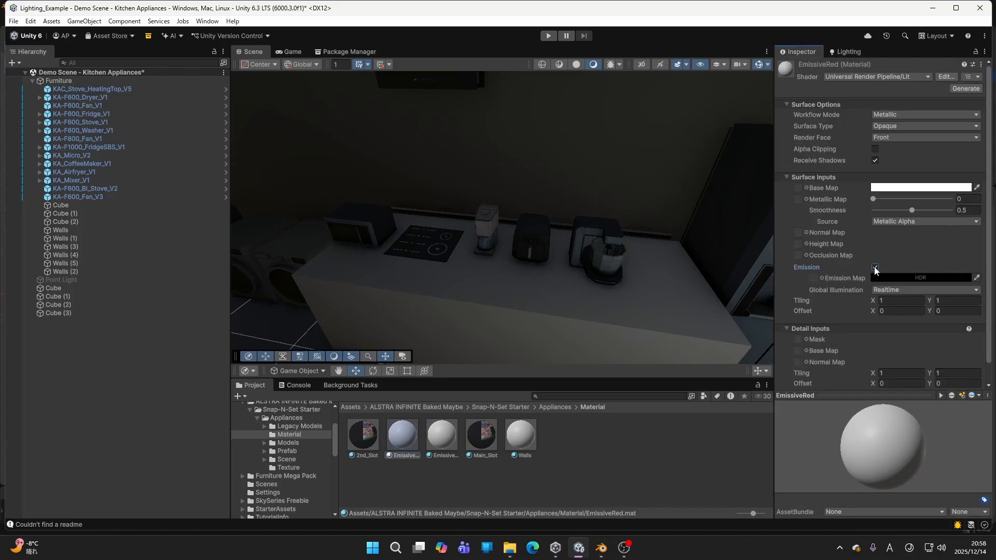
{"action": "left_click", "coordinate": [902, 280]}
{"action": "left_click_drag", "start_coordinate": [946, 258], "coordinate": [971, 235]}
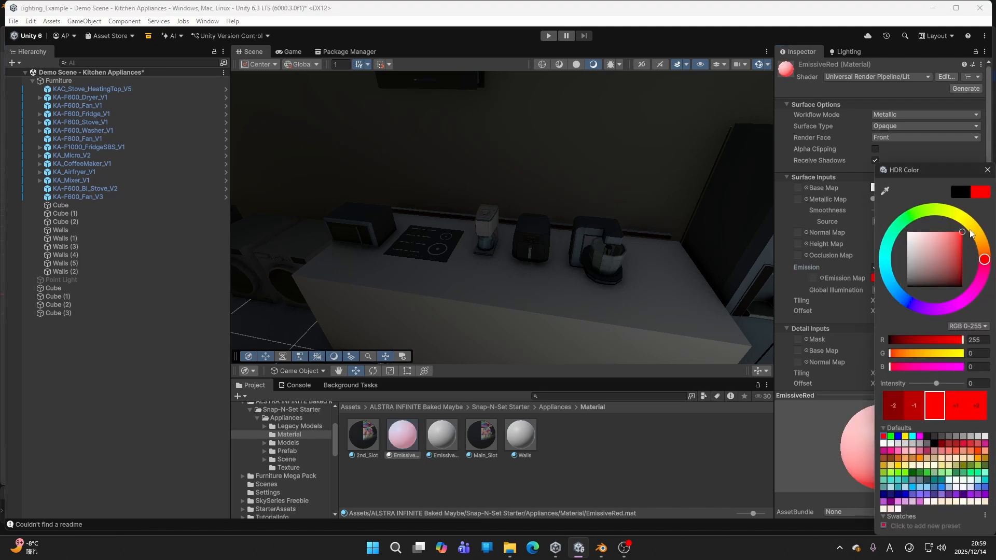
{"action": "left_click", "coordinate": [987, 170]}
Step: Enable Emission on the EmissiveYellow material and set its emission colour to pale yellow (226, 255, 121)
{"action": "left_click", "coordinate": [442, 435]}
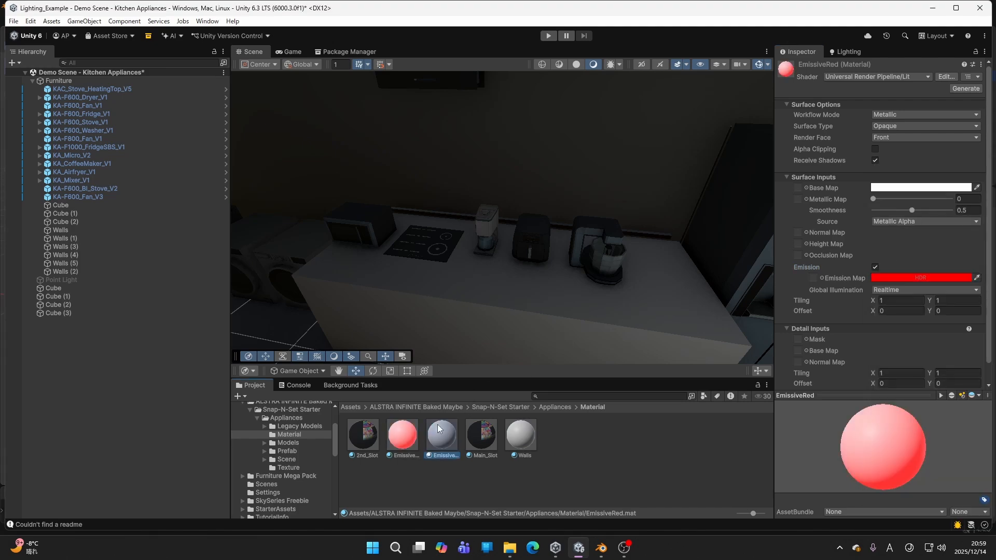
{"action": "left_click", "coordinate": [875, 268]}
{"action": "left_click", "coordinate": [907, 279]}
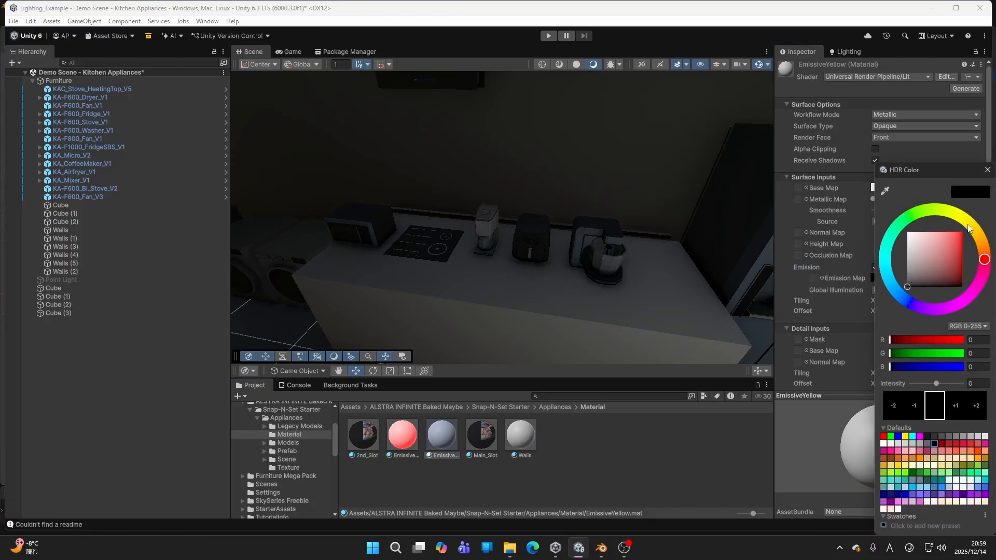
{"action": "left_click_drag", "start_coordinate": [964, 221], "coordinate": [950, 212]}
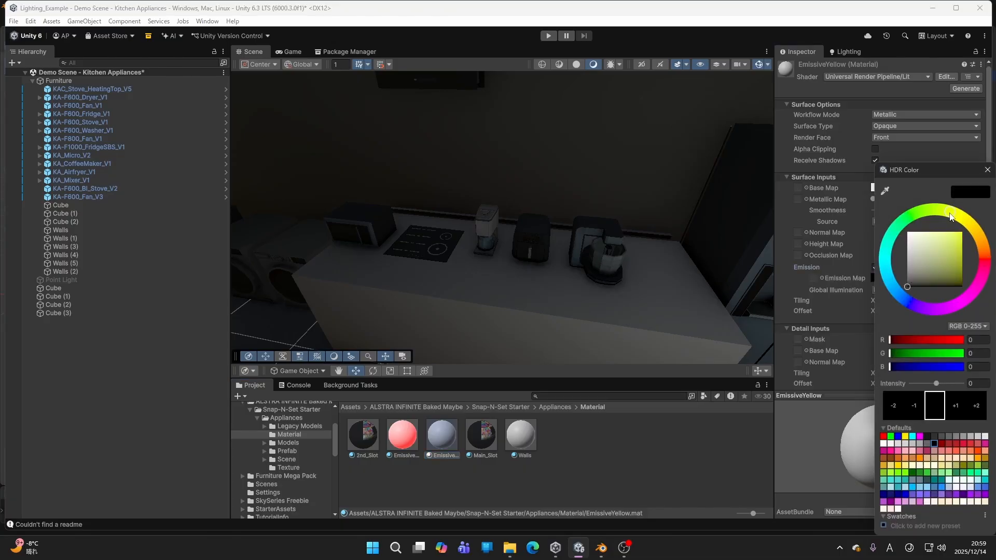
{"action": "mouse_move", "coordinate": [931, 247]}
{"action": "left_mouse_down"}
{"action": "mouse_move", "coordinate": [927, 225]}
{"action": "mouse_move", "coordinate": [943, 220]}
{"action": "mouse_move", "coordinate": [935, 214]}
{"action": "left_mouse_up"}
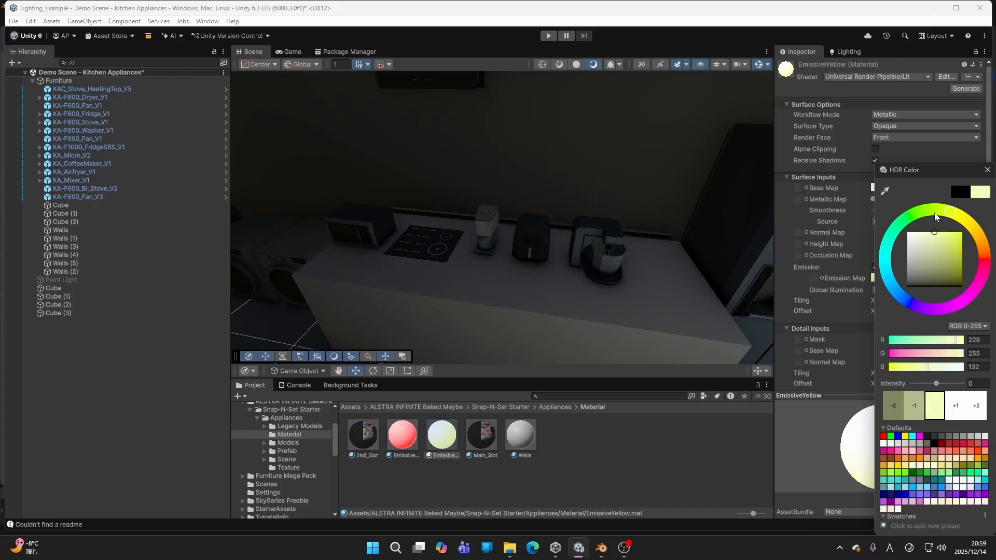
{"action": "left_click", "coordinate": [987, 170]}
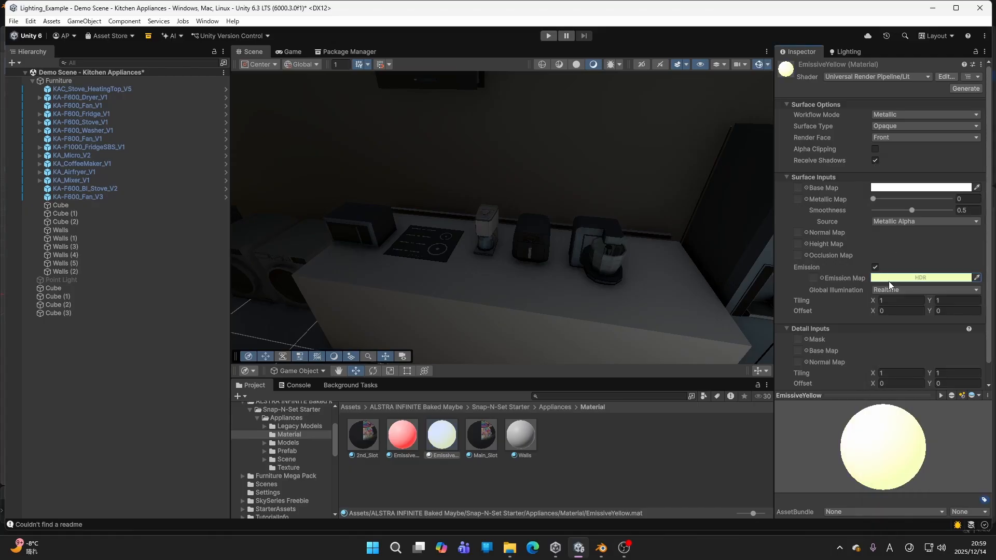
Step: Set the EmissiveYellow material's HDR emission intensity to -1
{"action": "left_click", "coordinate": [889, 280]}
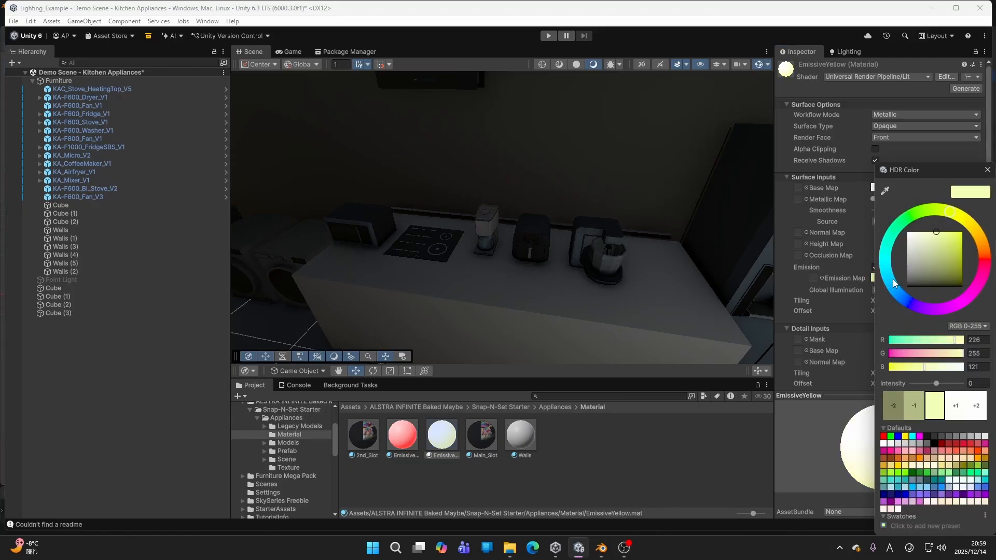
{"action": "left_click_drag", "start_coordinate": [937, 384], "coordinate": [936, 390]}
{"action": "left_click", "coordinate": [916, 407]}
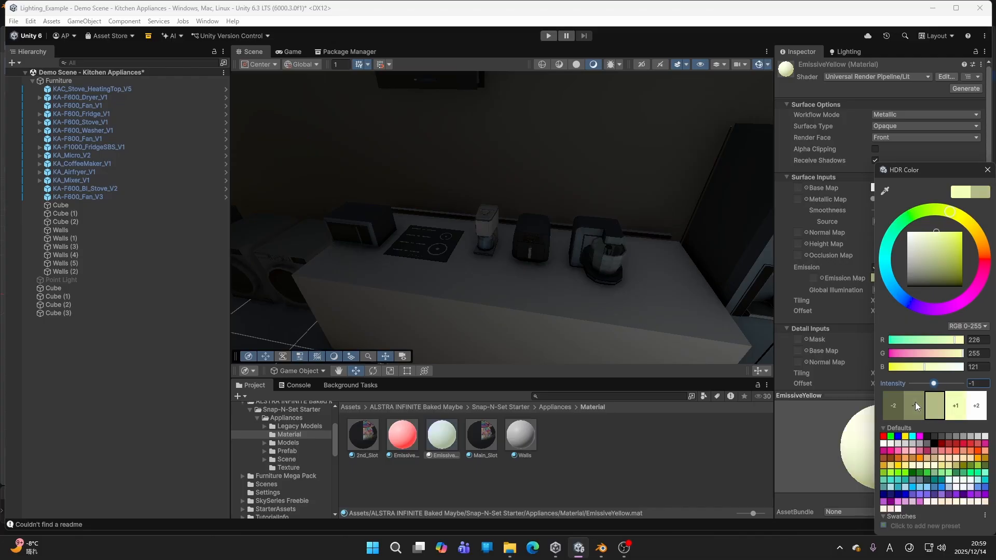
Step: Darken the EmissiveYellow material's HDR emission by one more stop
{"action": "left_click", "coordinate": [916, 407]}
{"action": "left_click", "coordinate": [987, 172]}
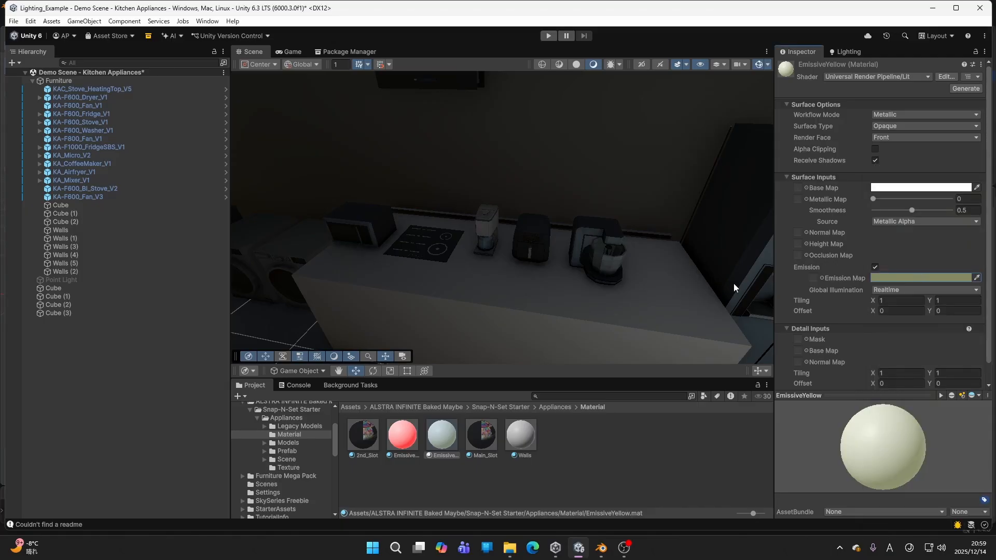
Step: Apply the EmissiveYellow material to the ceiling panel and the EmissiveRed material to the bar behind the counter
{"action": "right_click_drag", "start_coordinate": [733, 284], "coordinate": [563, 197]}
{"action": "left_click_drag", "start_coordinate": [442, 431], "coordinate": [499, 227]}
{"action": "right_click_drag", "start_coordinate": [501, 227], "coordinate": [861, 456]}
{"action": "left_click_drag", "start_coordinate": [410, 434], "coordinate": [469, 307]}
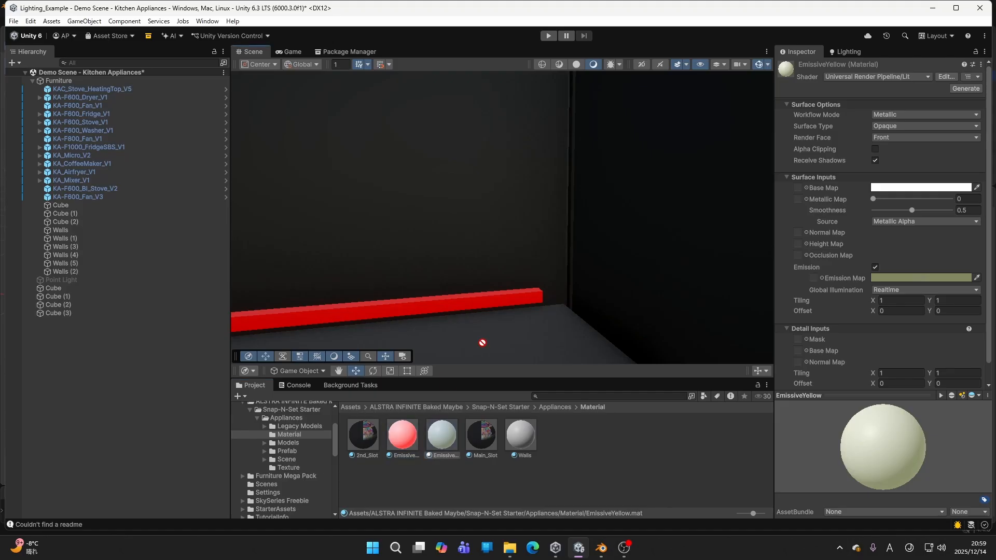
Step: Scale the horizontal red bar behind the counter to about 3.10 in X and 0.019 in Y and Z
{"action": "right_click_drag", "start_coordinate": [482, 342], "coordinate": [447, 312]}
{"action": "key", "text": "w"}
{"action": "left_click", "coordinate": [554, 327]}
{"action": "left_click", "coordinate": [549, 344]}
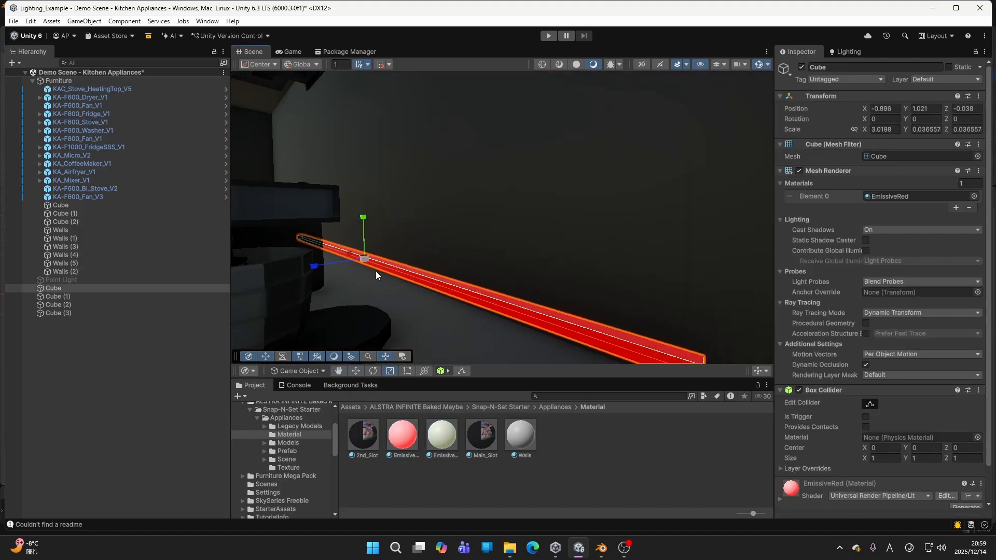
{"action": "key", "text": "r"}
{"action": "left_click_drag", "start_coordinate": [362, 261], "coordinate": [336, 248]}
{"action": "right_click_drag", "start_coordinate": [336, 248], "coordinate": [495, 243]}
{"action": "key", "text": "s"}
{"action": "left_click_drag", "start_coordinate": [489, 234], "coordinate": [496, 234]}
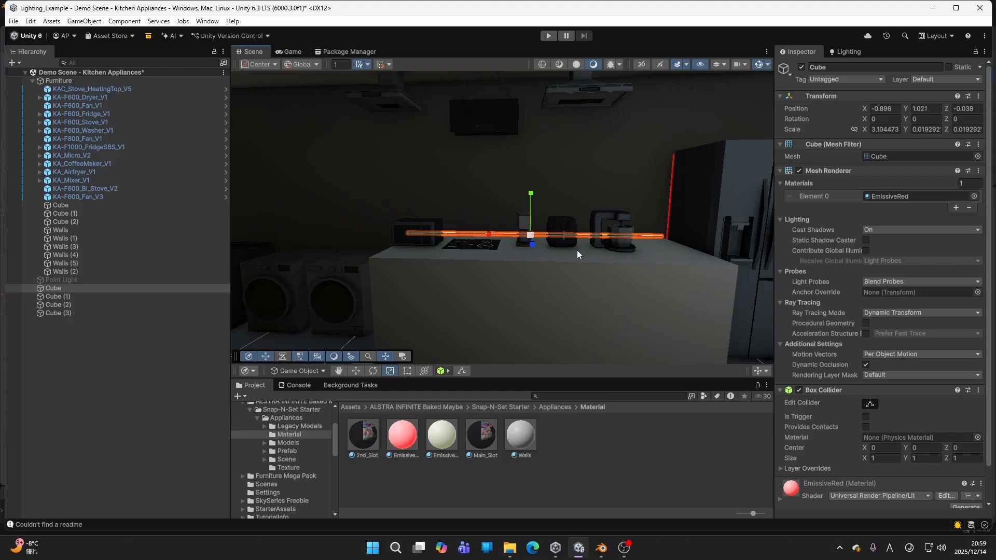
Step: Mark all four light objects, Cube through Cube (3), as Static
{"action": "key", "text": "d"}
{"action": "right_click_drag", "start_coordinate": [577, 251], "coordinate": [490, 306]}
{"action": "key", "text": "s"}
{"action": "key", "text": "w"}
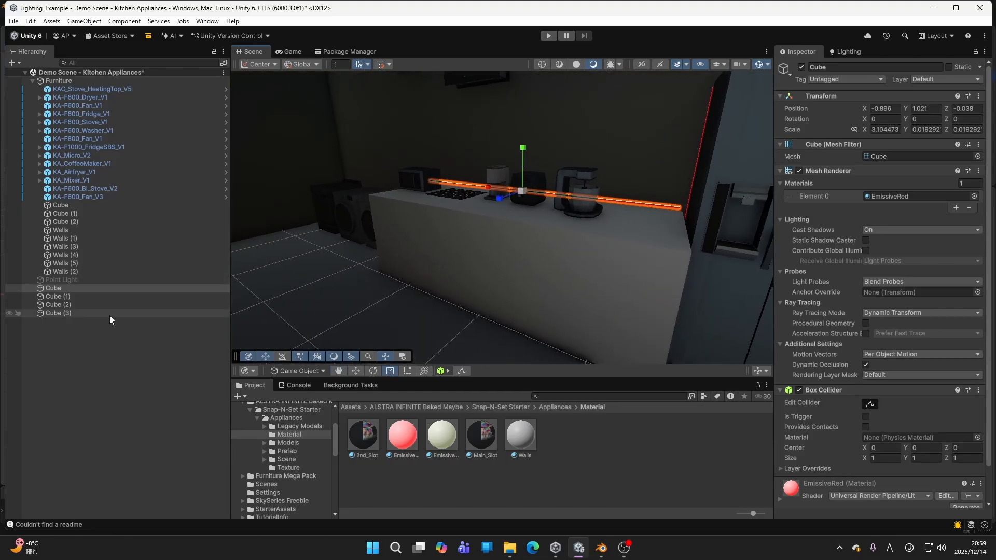
{"action": "left_click", "coordinate": [110, 313], "text": "shift"}
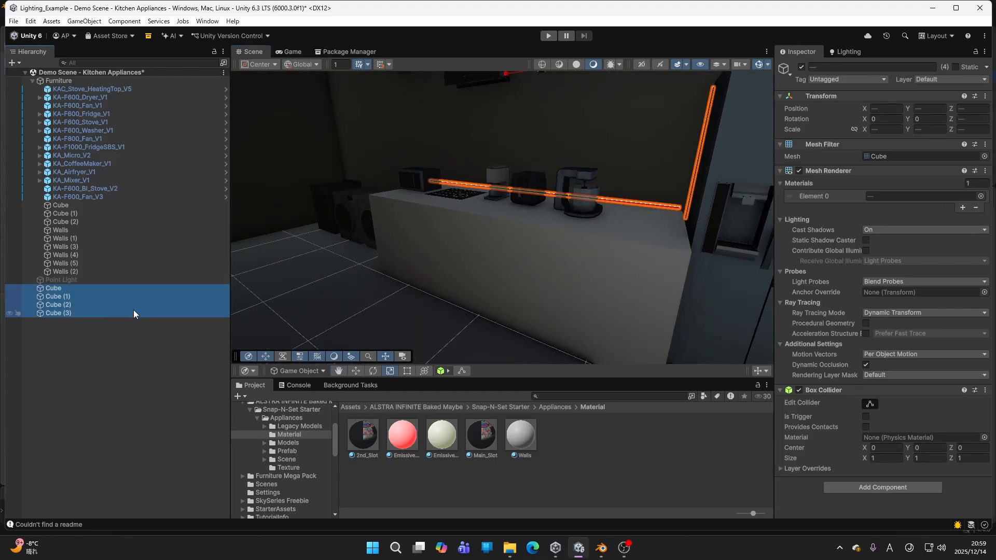
{"action": "left_click", "coordinate": [956, 67]}
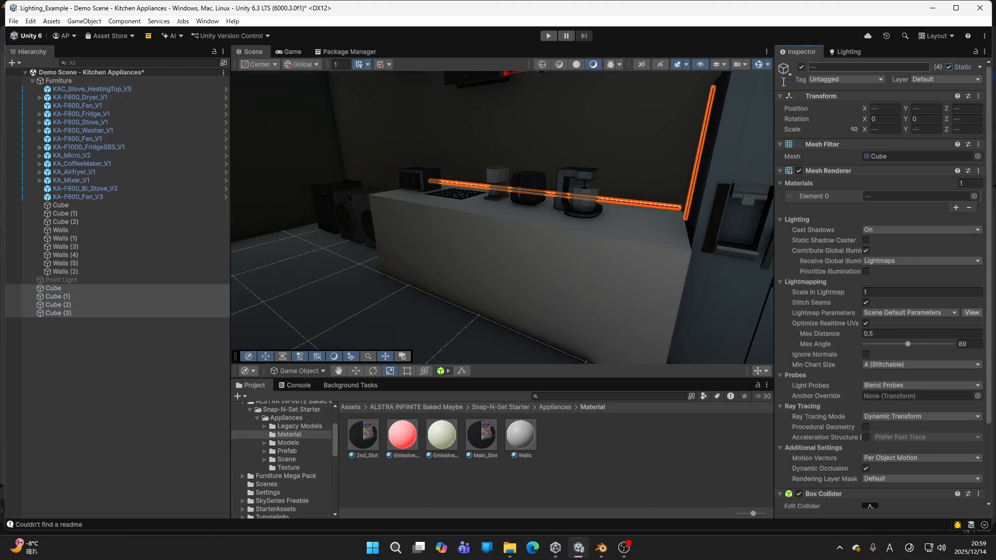
{"action": "right_click_drag", "start_coordinate": [637, 130], "coordinate": [620, 153]}
{"action": "key", "text": "w"}
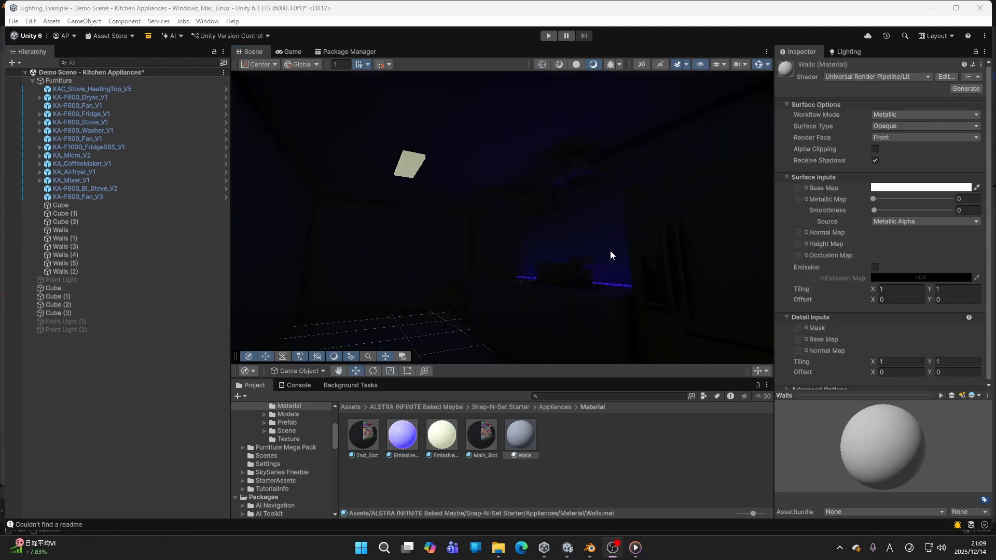
Step: Examine the emission settings of EmissiveRed and EmissiveYellow, plus the Walls material and its smoothness, against the lighting in the room
{"action": "right_click_drag", "start_coordinate": [596, 263], "coordinate": [646, 232]}
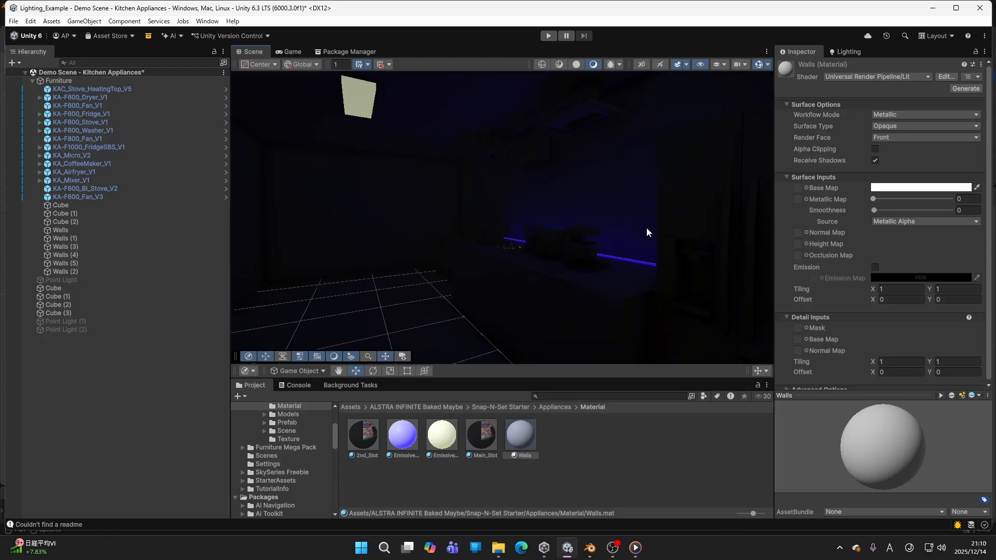
{"action": "left_click", "coordinate": [414, 438]}
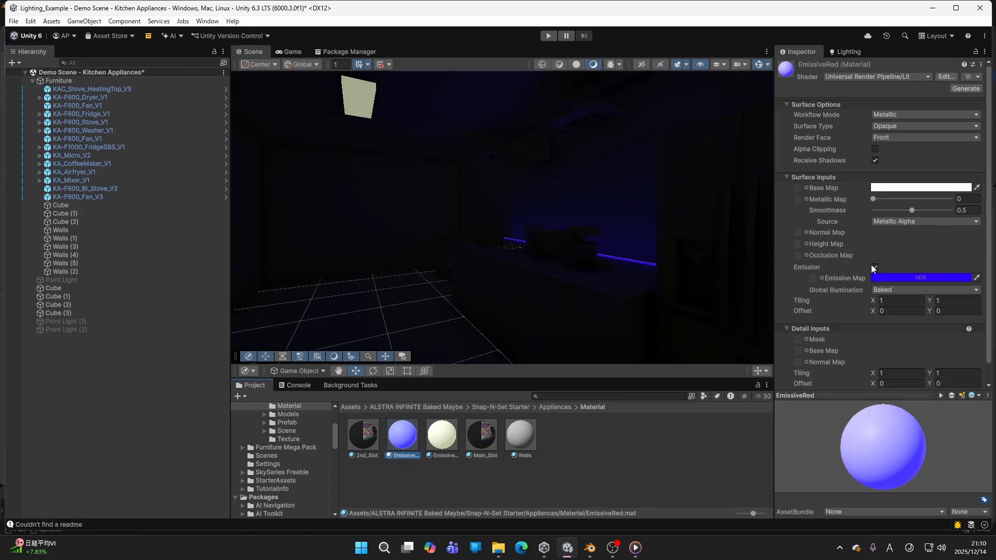
{"action": "left_click", "coordinate": [450, 432]}
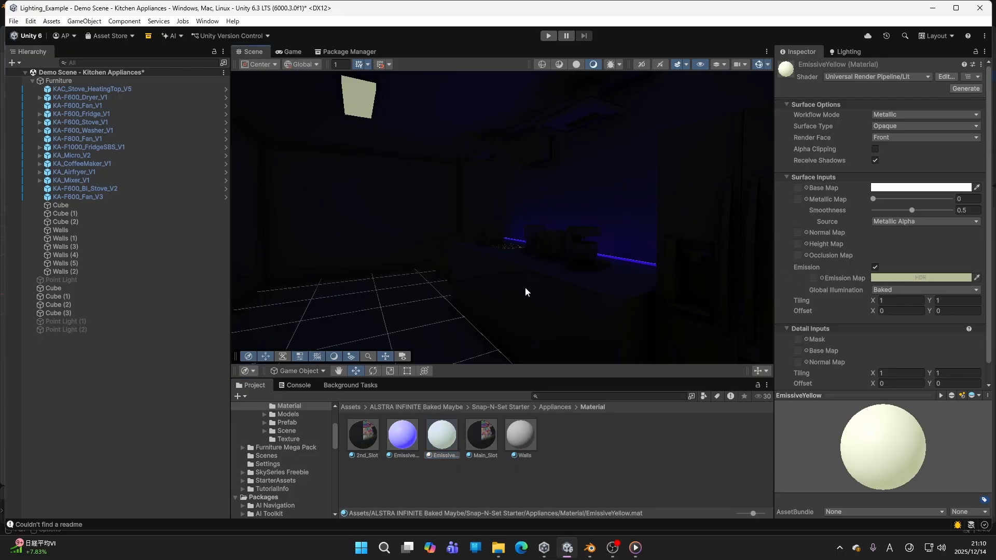
{"action": "right_click_drag", "start_coordinate": [527, 291], "coordinate": [780, 284]}
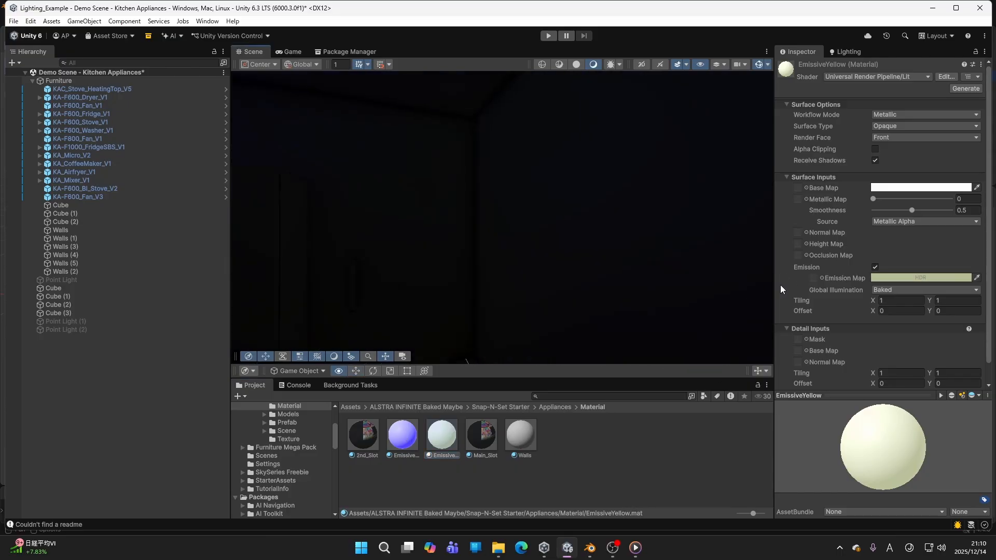
{"action": "right_click_drag", "start_coordinate": [625, 248], "coordinate": [586, 277]}
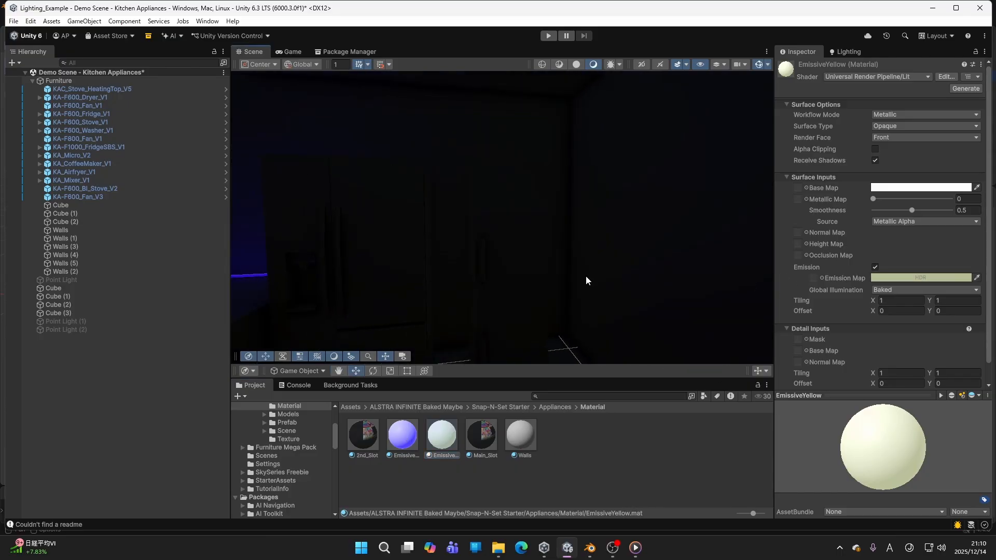
{"action": "left_click", "coordinate": [641, 250]}
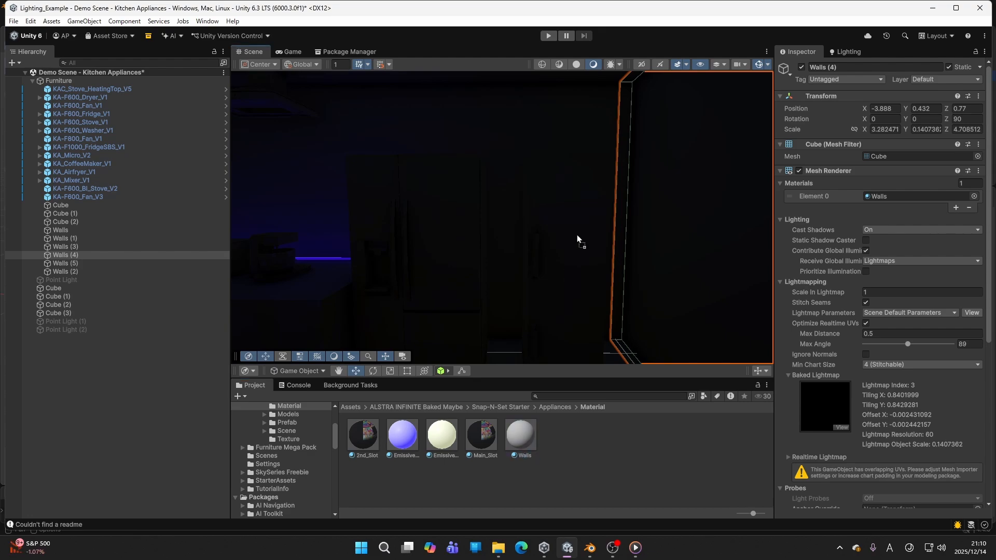
{"action": "right_click_drag", "start_coordinate": [584, 235], "coordinate": [447, 220]}
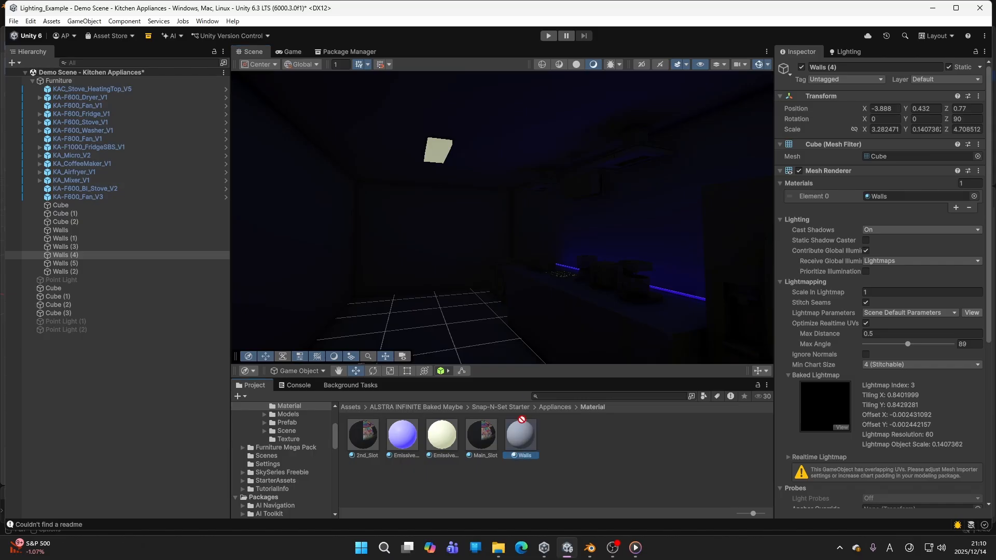
{"action": "left_click", "coordinate": [516, 437]}
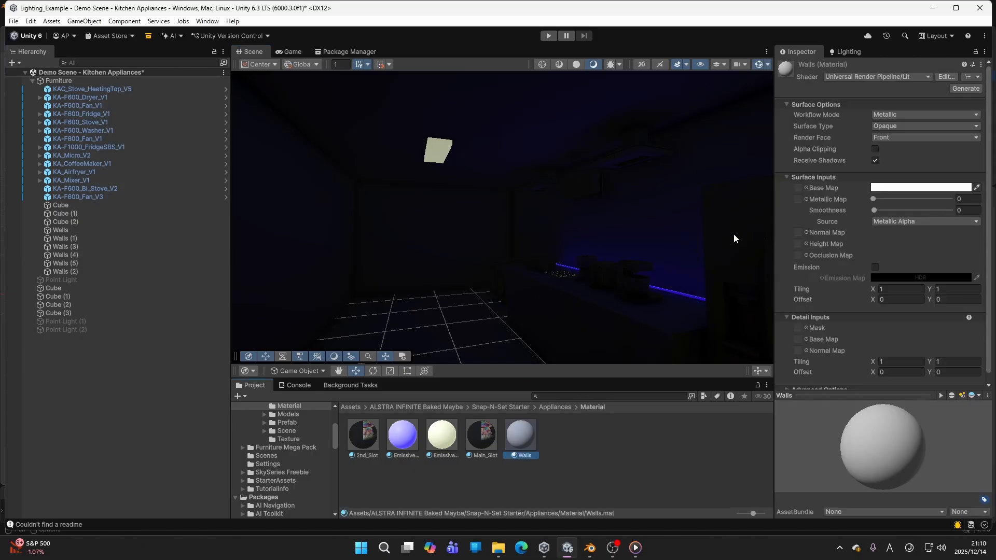
{"action": "mouse_move", "coordinate": [874, 210]}
{"action": "left_mouse_down"}
{"action": "mouse_move", "coordinate": [928, 213]}
{"action": "mouse_move", "coordinate": [857, 212]}
{"action": "mouse_move", "coordinate": [900, 213]}
{"action": "mouse_move", "coordinate": [857, 213]}
{"action": "mouse_move", "coordinate": [886, 199]}
{"action": "mouse_move", "coordinate": [857, 205]}
{"action": "left_mouse_up"}
{"action": "right_click_drag", "start_coordinate": [667, 222], "coordinate": [722, 233]}
{"action": "key", "text": "w"}
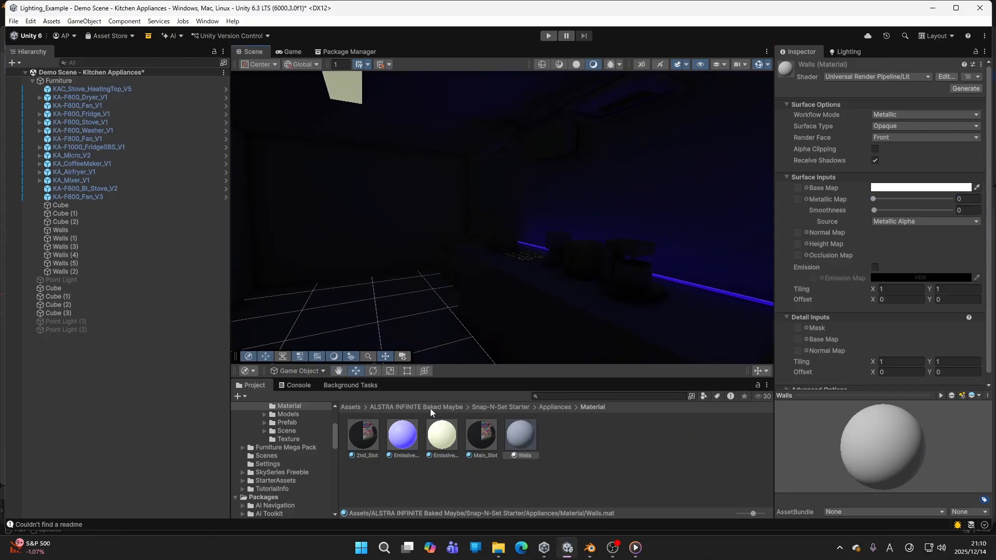
Step: Change the EmissiveRed material's emission colour to red (255, 6, 0)
{"action": "left_click", "coordinate": [409, 439]}
{"action": "left_click", "coordinate": [896, 278]}
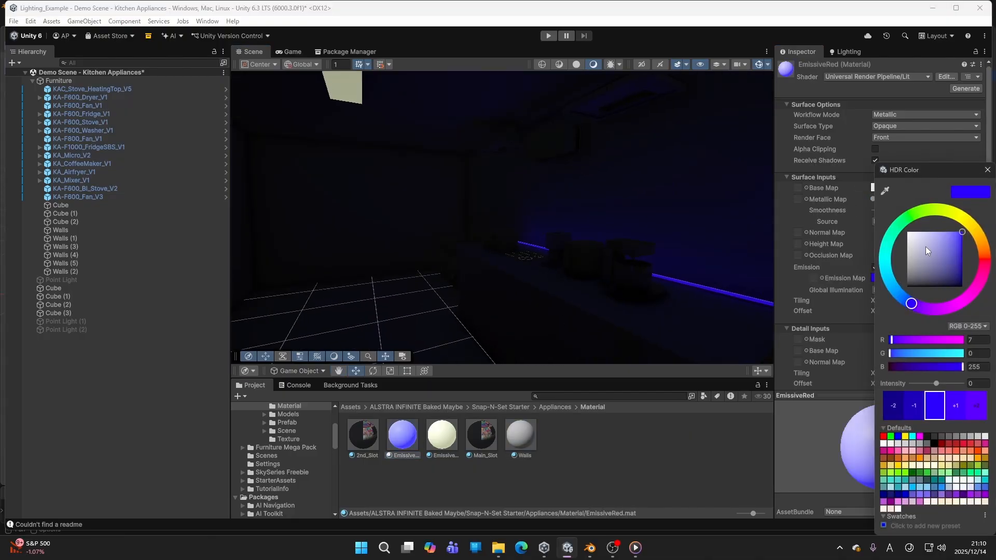
{"action": "left_click", "coordinate": [984, 263]}
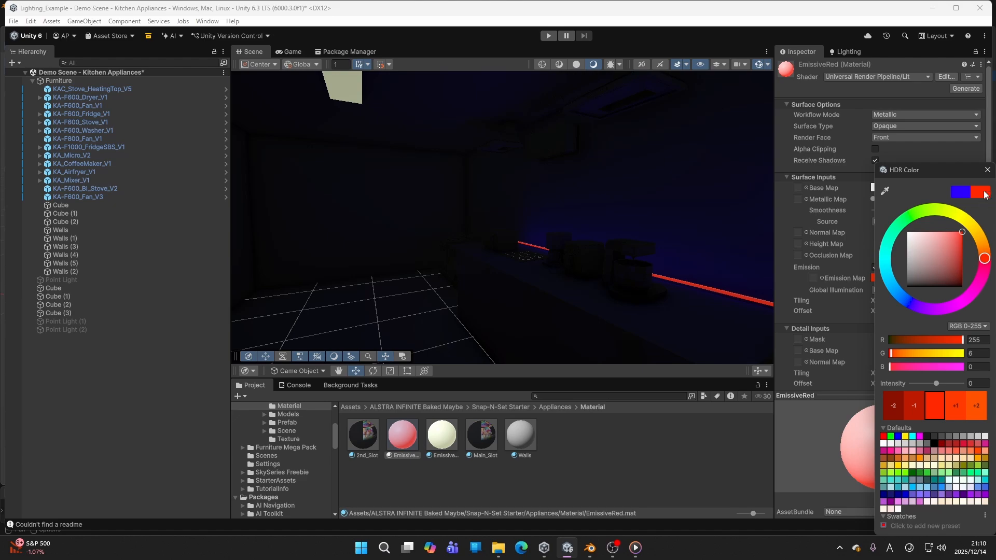
{"action": "left_click", "coordinate": [987, 170]}
Step: Check the material and lightmapping settings of the two ceiling panels, Cube (2) and Cube (3)
{"action": "right_click_drag", "start_coordinate": [612, 156], "coordinate": [693, 182]}
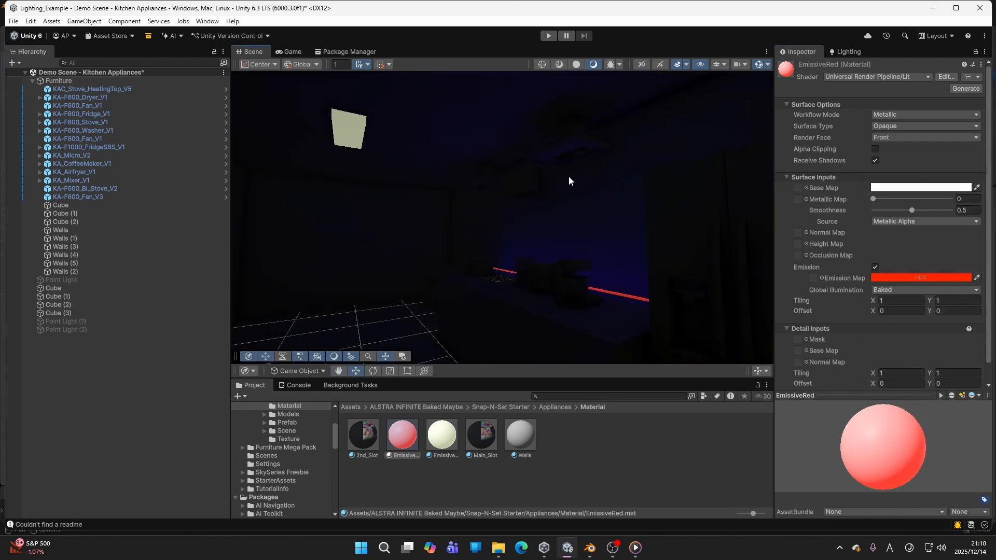
{"action": "right_click_drag", "start_coordinate": [570, 181], "coordinate": [461, 73]}
{"action": "left_click", "coordinate": [440, 158]}
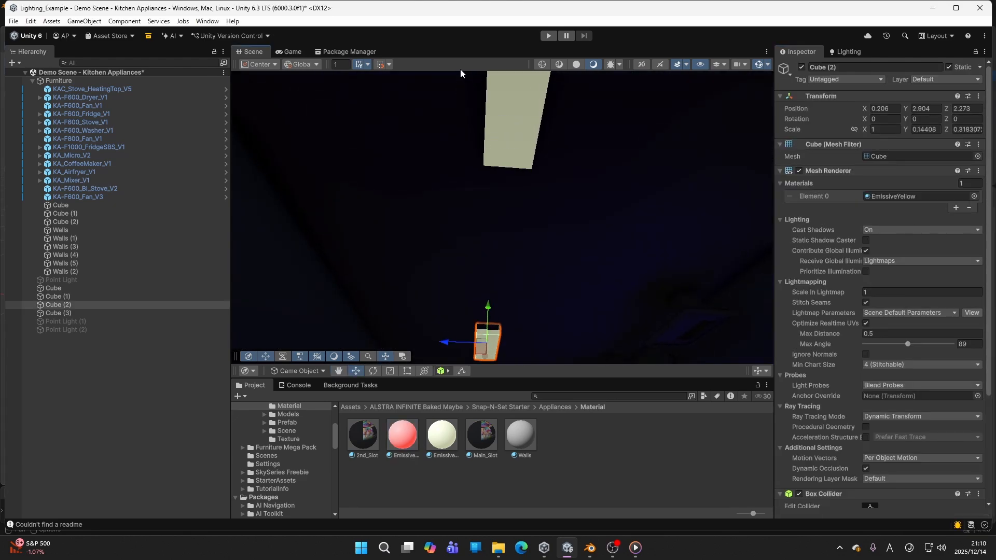
{"action": "left_click", "coordinate": [527, 144]}
{"action": "right_click_drag", "start_coordinate": [527, 144], "coordinate": [565, 267]}
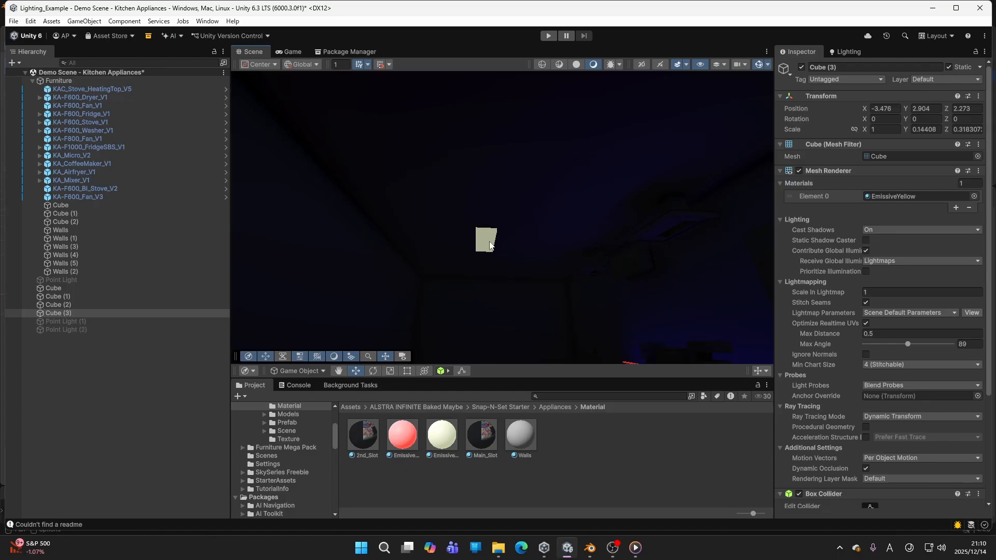
Step: Generate the scene lighting with the red emission on the bars
{"action": "left_click", "coordinate": [845, 52]}
{"action": "right_click_drag", "start_coordinate": [503, 218], "coordinate": [610, 240]}
{"action": "scroll", "coordinate": [880, 360], "scroll_direction": "down", "scroll_amount": 2}
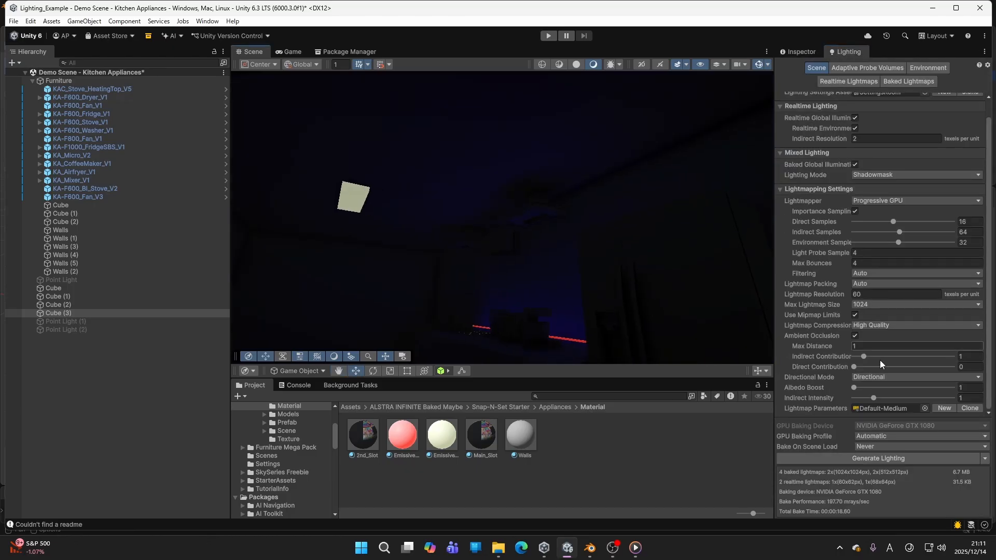
{"action": "left_click", "coordinate": [851, 459]}
{"action": "right_click_drag", "start_coordinate": [713, 353], "coordinate": [568, 293]}
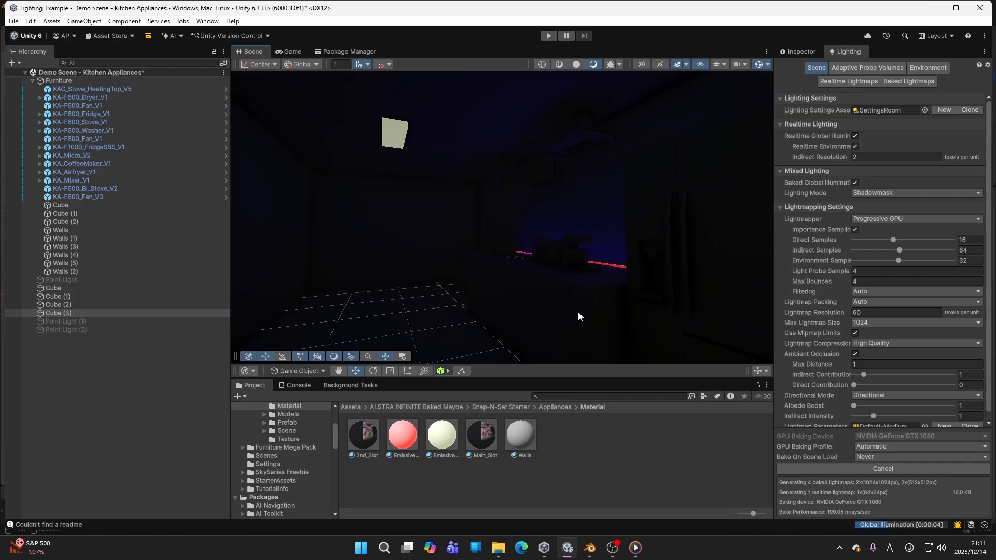
Step: Review the Walls and EmissiveYellow material settings during the bake and examine the baked light around the counter
{"action": "left_click", "coordinate": [528, 425]}
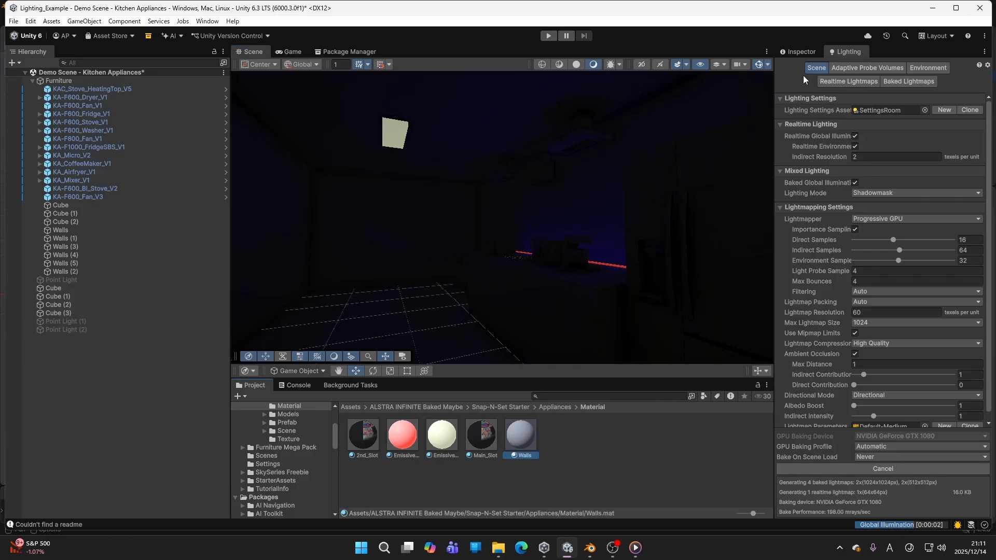
{"action": "left_click", "coordinate": [798, 51]}
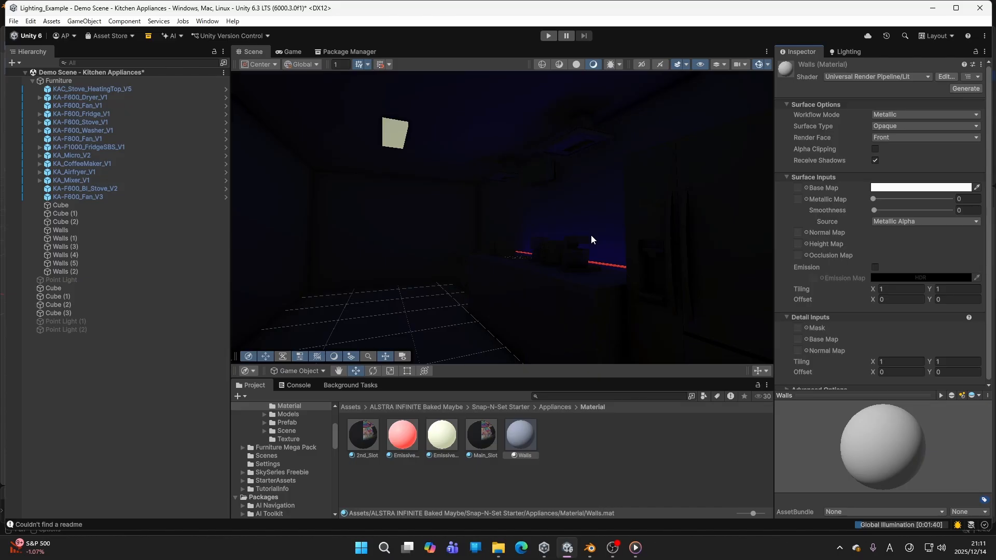
{"action": "left_click", "coordinate": [441, 435]}
{"action": "scroll", "coordinate": [860, 260], "scroll_direction": "down", "scroll_amount": 1}
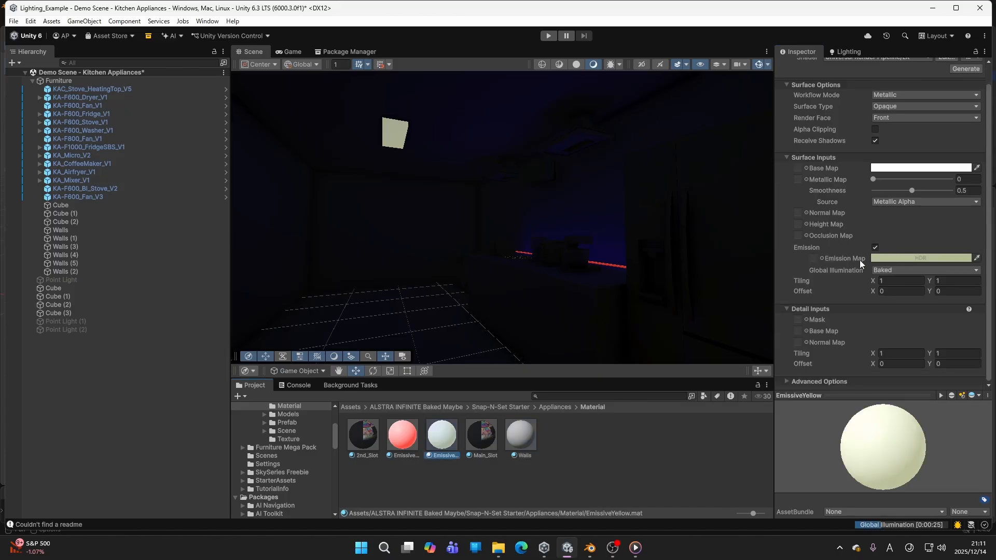
{"action": "scroll", "coordinate": [845, 189], "scroll_direction": "up", "scroll_amount": 1}
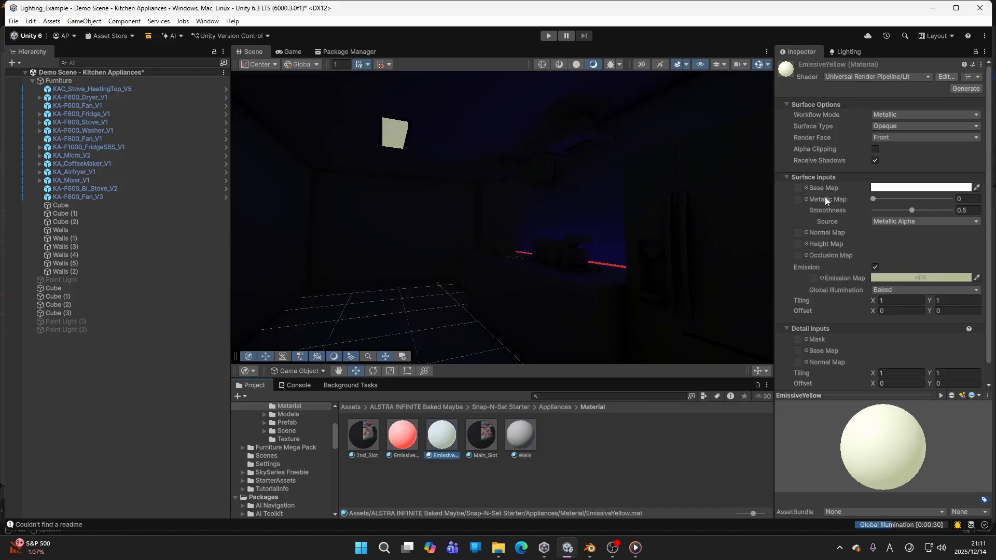
{"action": "scroll", "coordinate": [794, 246], "scroll_direction": "down", "scroll_amount": 1}
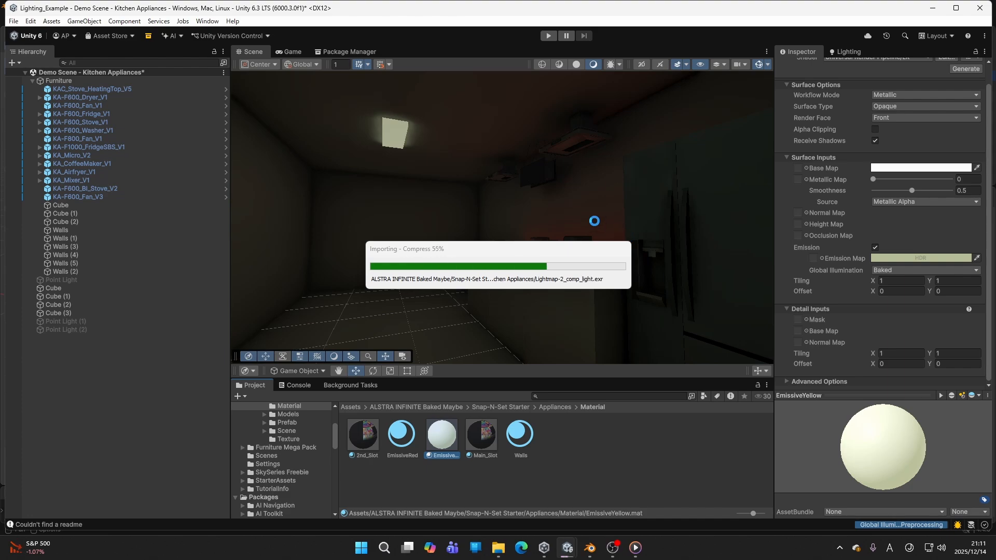
{"action": "right_click_drag", "start_coordinate": [593, 205], "coordinate": [674, 207]}
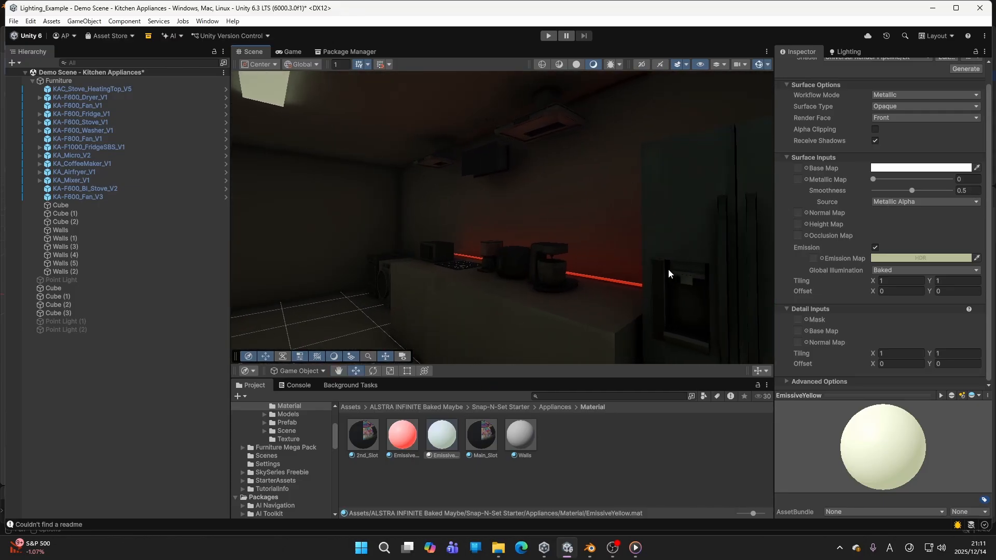
Step: Set the EmissiveYellow material's emission colour to white (255, 255, 255) with an HDR intensity of -1
{"action": "left_click", "coordinate": [894, 256]}
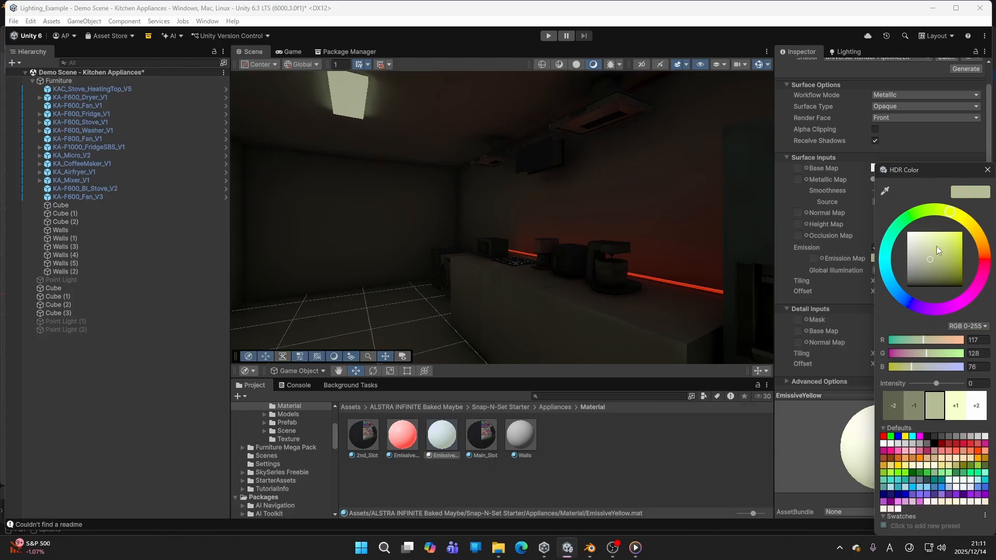
{"action": "left_click_drag", "start_coordinate": [930, 249], "coordinate": [907, 233]}
{"action": "left_click", "coordinate": [987, 170]}
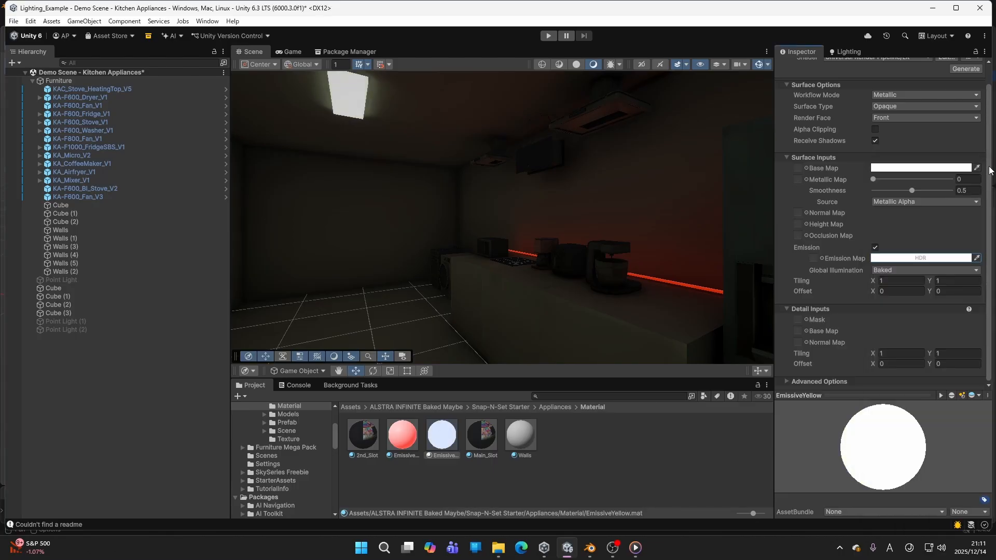
{"action": "left_click", "coordinate": [909, 258]}
{"action": "left_click", "coordinate": [915, 407]}
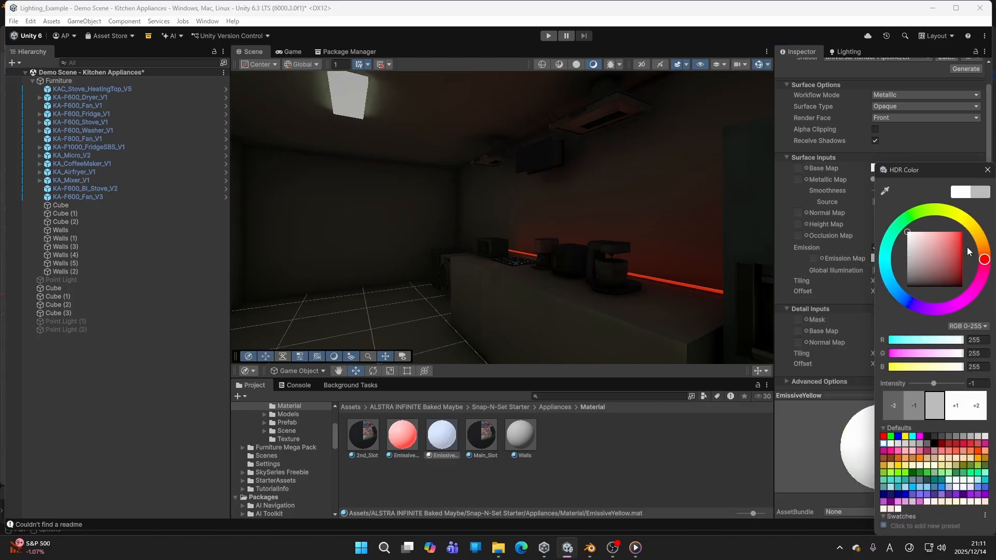
{"action": "left_click", "coordinate": [987, 170]}
Step: Generate the scene lighting again with the white emission on the ceiling panels
{"action": "right_click_drag", "start_coordinate": [571, 233], "coordinate": [567, 307]}
{"action": "left_click", "coordinate": [841, 51]}
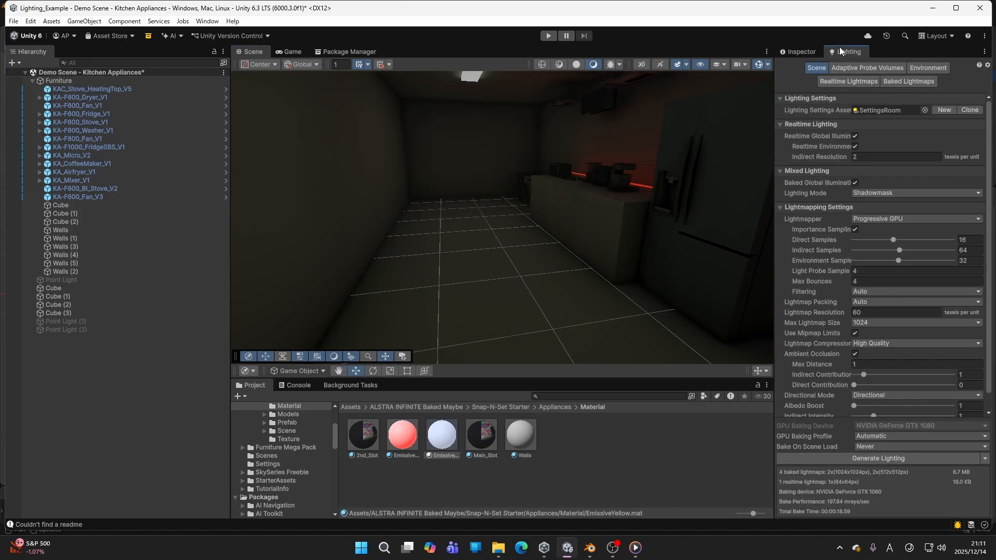
{"action": "left_click", "coordinate": [897, 456]}
{"action": "right_click_drag", "start_coordinate": [581, 270], "coordinate": [602, 214]}
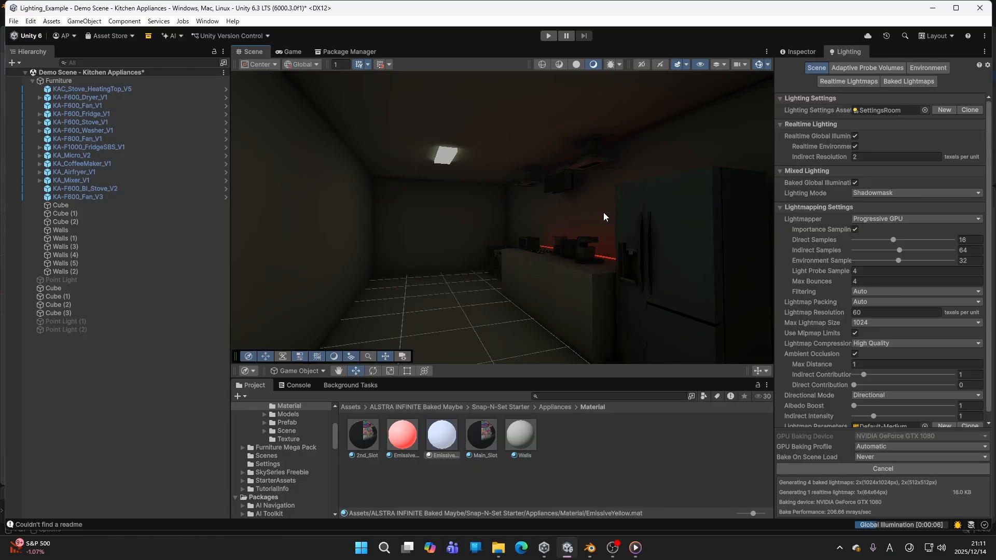
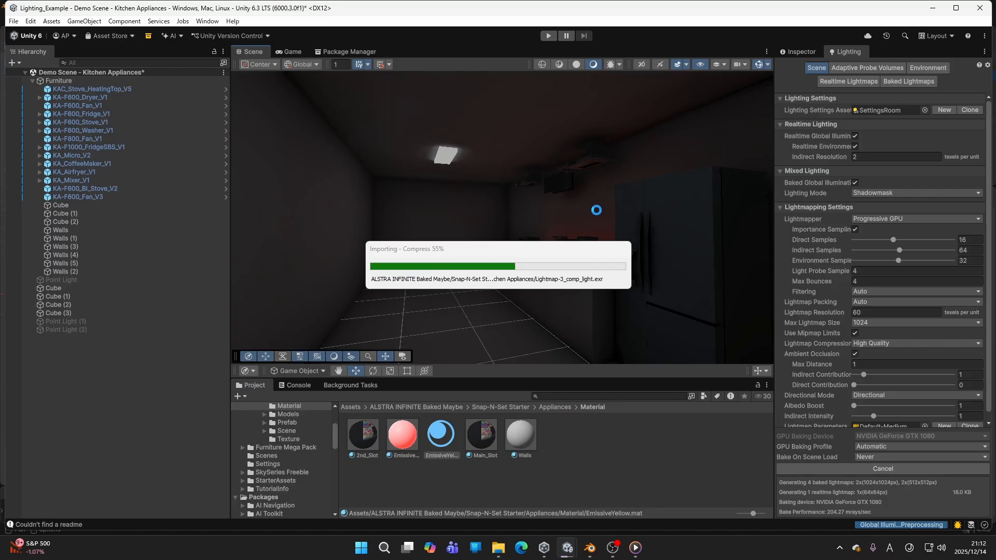
Step: Delete the emissive ceiling panel Cube (3) from the kitchen room
{"action": "right_click_drag", "start_coordinate": [596, 210], "coordinate": [733, 257]}
{"action": "key", "text": "w"}
{"action": "left_click", "coordinate": [468, 209]}
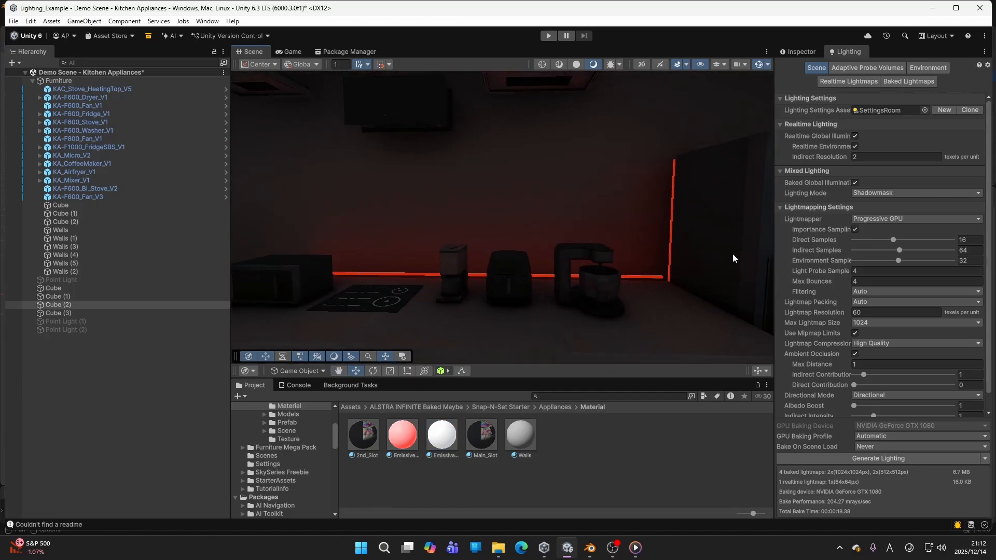
{"action": "right_click_drag", "start_coordinate": [689, 164], "coordinate": [804, 160]}
{"action": "right_click_drag", "start_coordinate": [674, 187], "coordinate": [736, 191]}
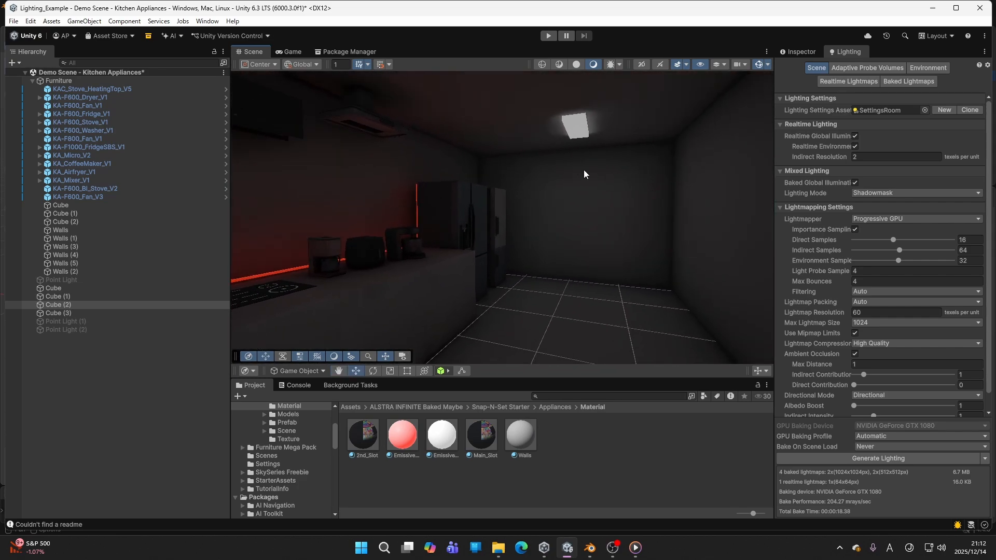
{"action": "right_click_drag", "start_coordinate": [612, 190], "coordinate": [291, 188]}
{"action": "left_click", "coordinate": [571, 157]}
{"action": "key", "text": "Delete"}
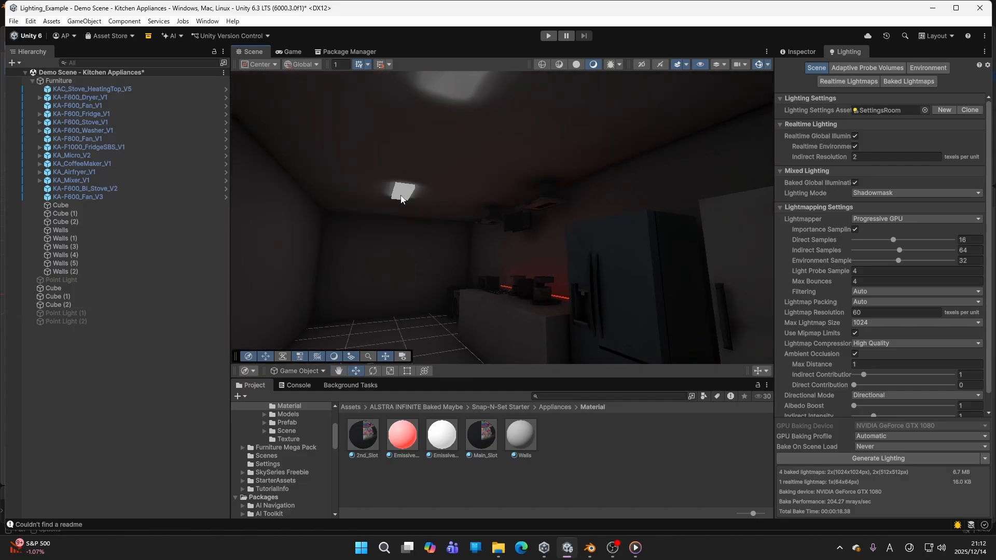
Step: Move the remaining ceiling panel Cube (2) down to the floor at the base of the long wall
{"action": "left_click", "coordinate": [403, 192]}
{"action": "right_click_drag", "start_coordinate": [480, 206], "coordinate": [580, 271]}
{"action": "scroll", "coordinate": [612, 239], "scroll_direction": "up", "scroll_amount": 2}
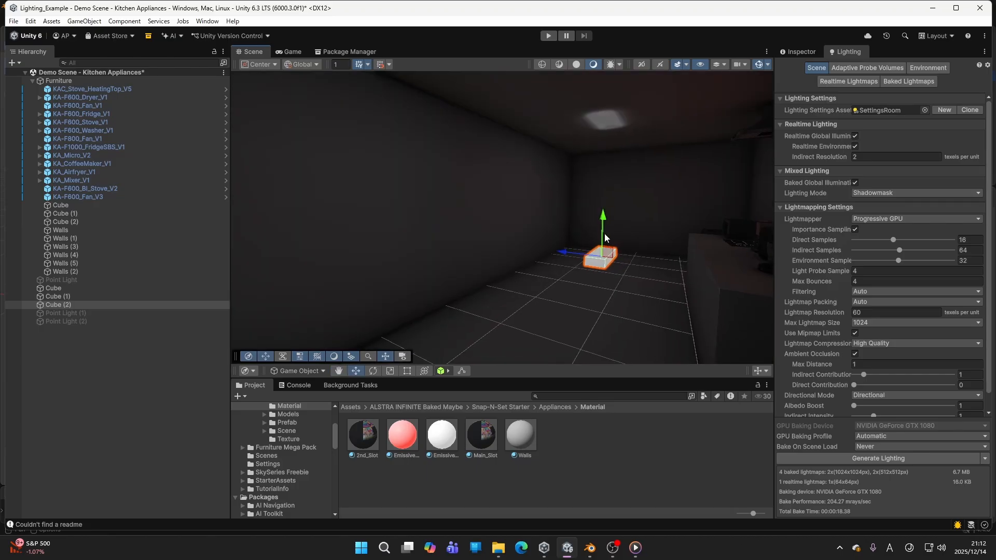
{"action": "left_click_drag", "start_coordinate": [603, 232], "coordinate": [483, 268]}
{"action": "right_click_drag", "start_coordinate": [545, 270], "coordinate": [520, 321]}
{"action": "left_click_drag", "start_coordinate": [535, 210], "coordinate": [682, 199]}
Step: Stretch Cube (2) along X to a scale of about 7.22, forming a long light strip along the wall base
{"action": "key", "text": "e"}
{"action": "key", "text": "r"}
{"action": "key", "text": "w"}
{"action": "right_click_drag", "start_coordinate": [605, 210], "coordinate": [452, 288]}
{"action": "left_click_drag", "start_coordinate": [638, 196], "coordinate": [701, 186]}
{"action": "right_click_drag", "start_coordinate": [612, 200], "coordinate": [659, 191]}
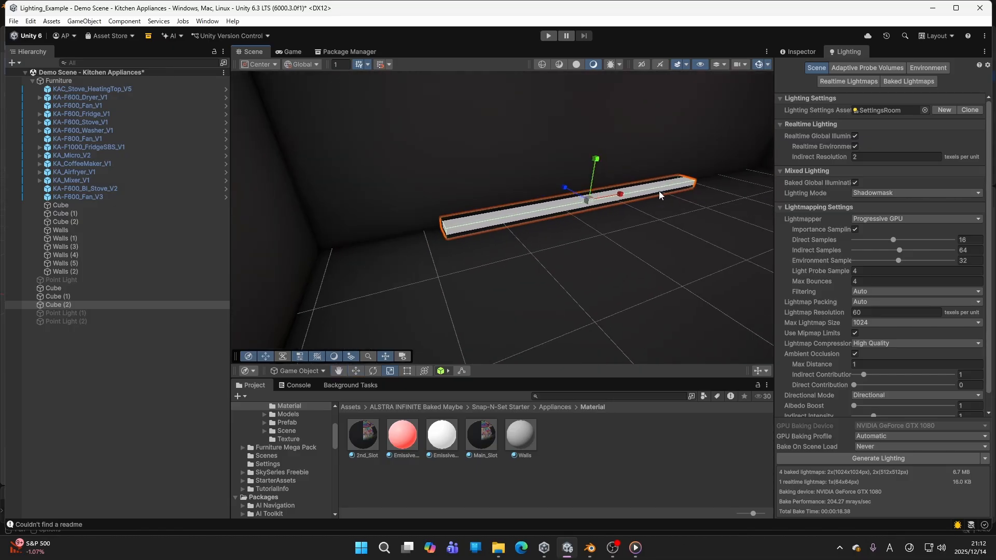
{"action": "key", "text": "r"}
{"action": "left_click_drag", "start_coordinate": [622, 195], "coordinate": [639, 191]}
{"action": "key", "text": "w"}
Step: Darken the EmissiveYellow material's HDR emission colour by one exposure stop (-1)
{"action": "left_click", "coordinate": [781, 52]}
{"action": "left_click", "coordinate": [443, 435]}
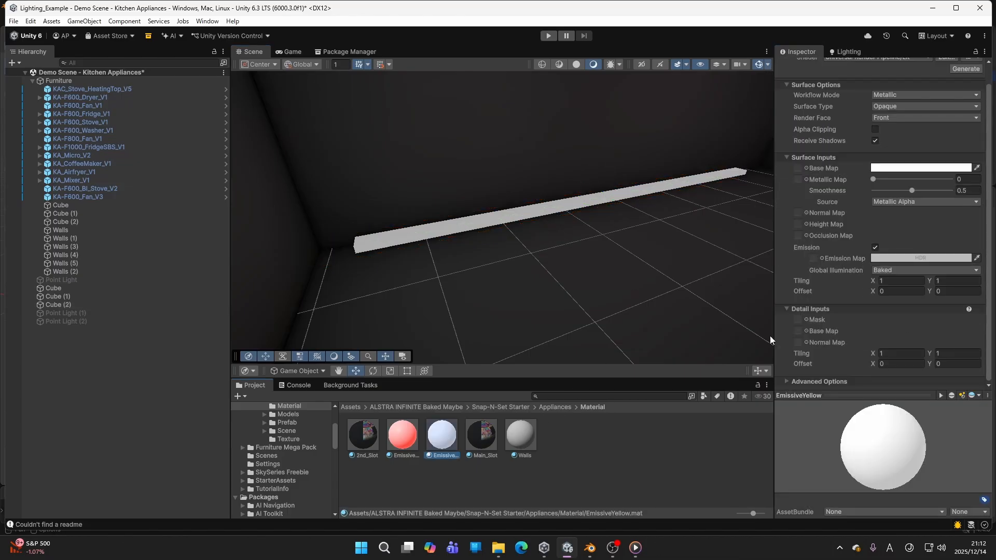
{"action": "left_click", "coordinate": [881, 258]}
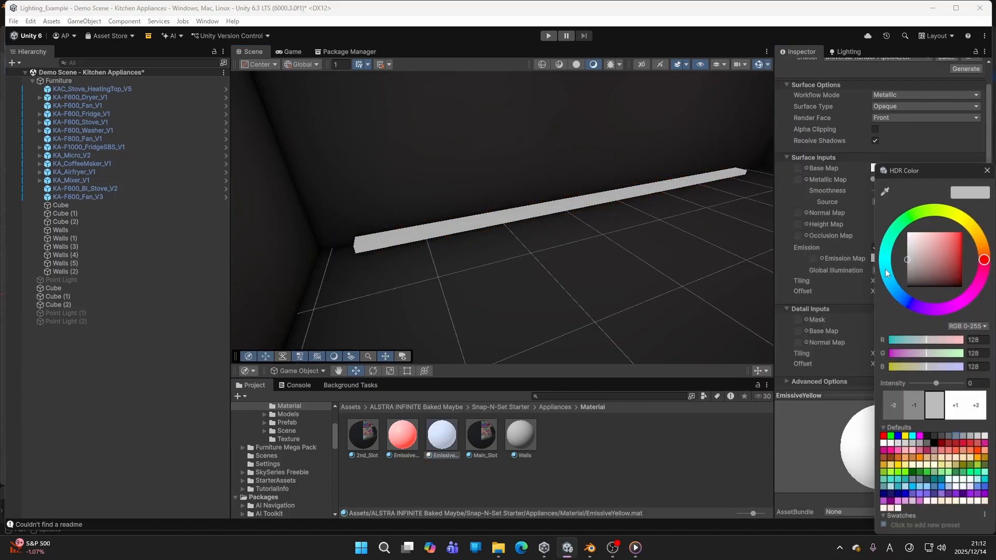
{"action": "left_click", "coordinate": [914, 405]}
{"action": "left_click", "coordinate": [987, 170]}
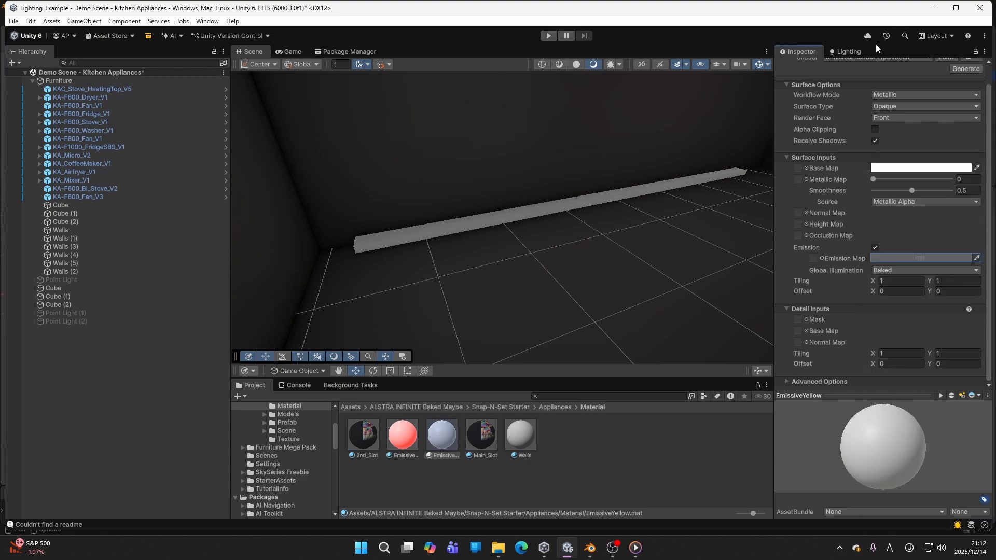
Step: Generate the scene lighting with the dimmed emissive strip along the floor
{"action": "left_click", "coordinate": [848, 51]}
{"action": "left_click", "coordinate": [879, 458]}
{"action": "right_click_drag", "start_coordinate": [562, 306], "coordinate": [541, 265]}
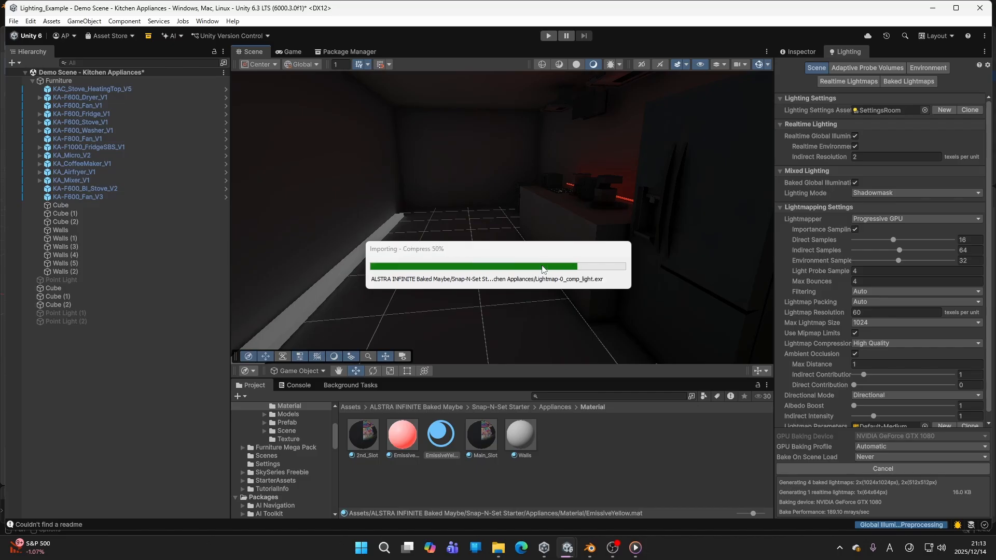
{"action": "right_click_drag", "start_coordinate": [540, 271], "coordinate": [379, 221]}
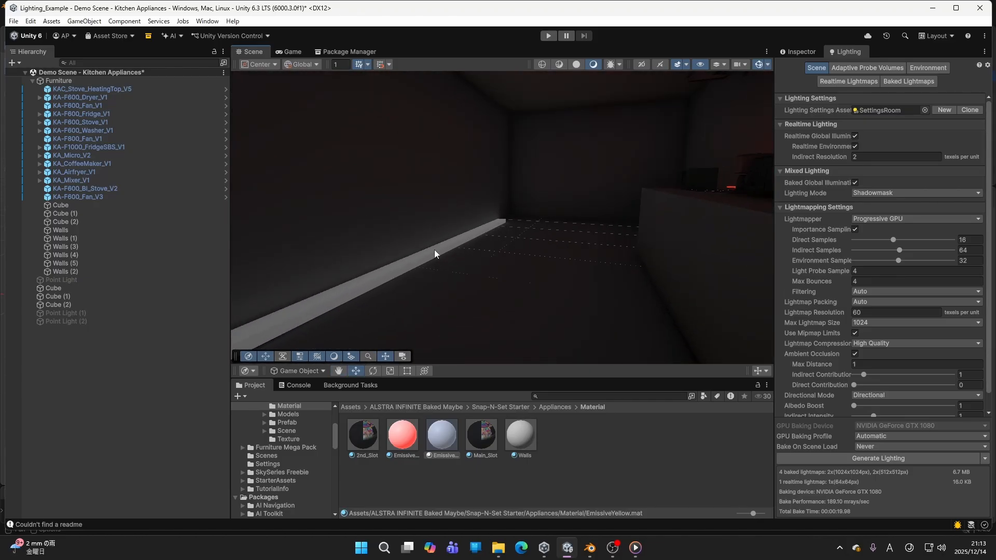
Step: Brighten the EmissiveYellow material's HDR emission colour by applying the +2 exposure stop twice
{"action": "left_click", "coordinate": [435, 250]}
{"action": "right_click_drag", "start_coordinate": [506, 244], "coordinate": [493, 266]}
{"action": "left_click", "coordinate": [798, 52]}
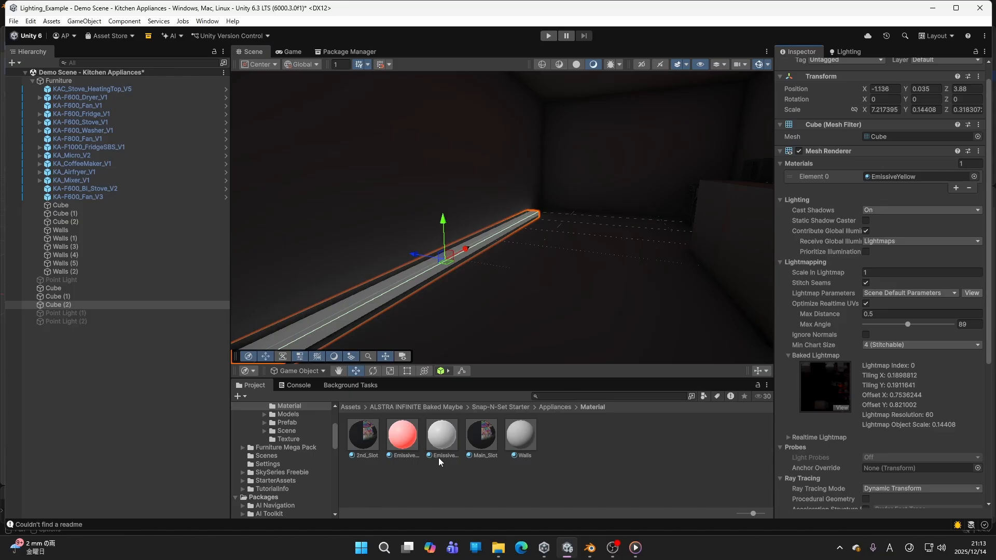
{"action": "left_click", "coordinate": [441, 434]}
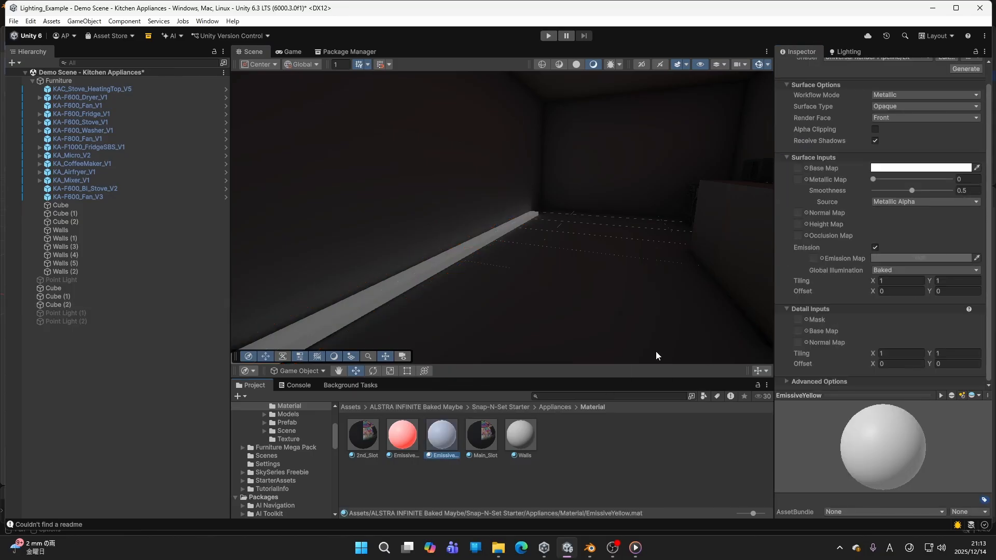
{"action": "left_click", "coordinate": [466, 269]}
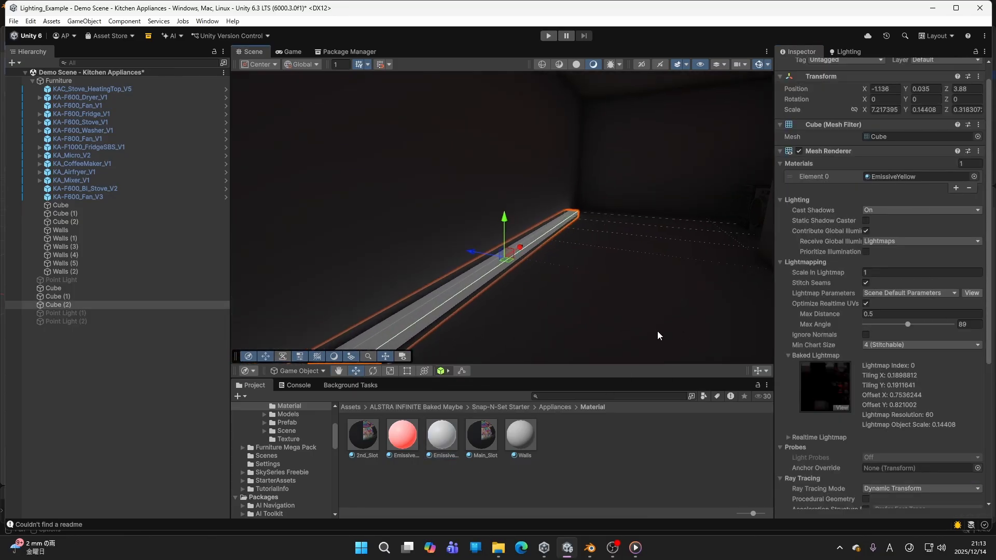
{"action": "left_click", "coordinate": [447, 447]}
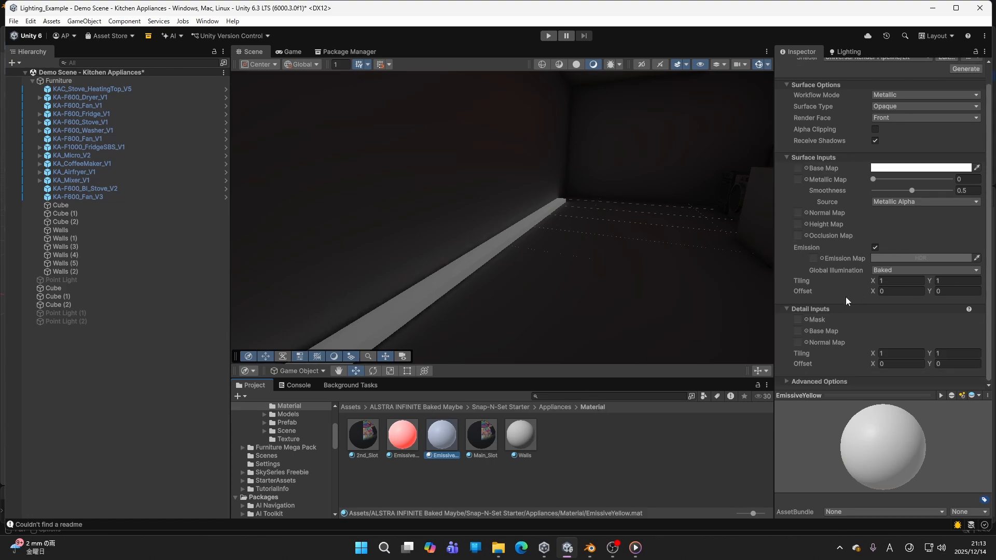
{"action": "left_click", "coordinate": [883, 257]}
{"action": "left_click", "coordinate": [977, 406]}
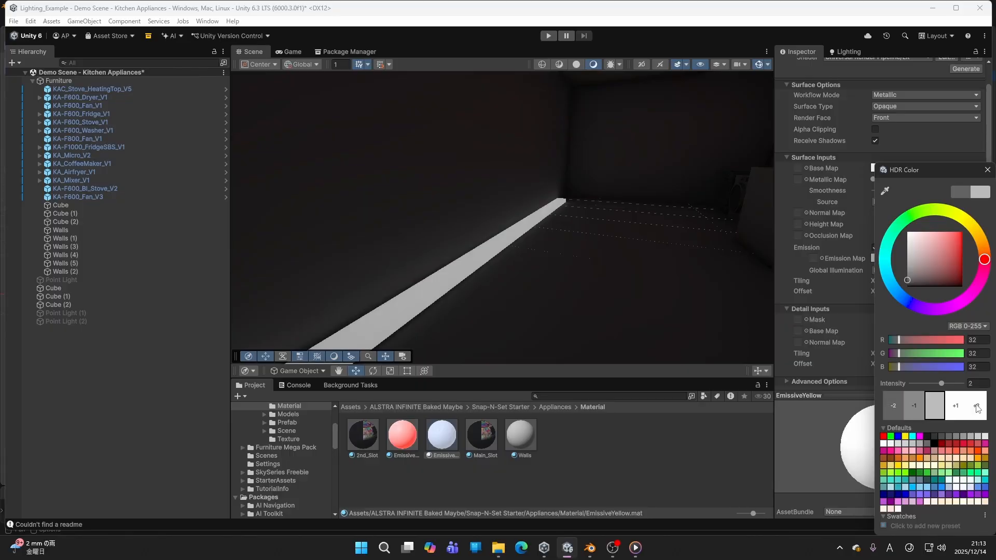
{"action": "left_click", "coordinate": [976, 406]}
{"action": "left_click", "coordinate": [986, 171]}
Step: Generate the scene lighting again with the brightened floor strip and examine the baked light across the room
{"action": "left_click", "coordinate": [846, 52]}
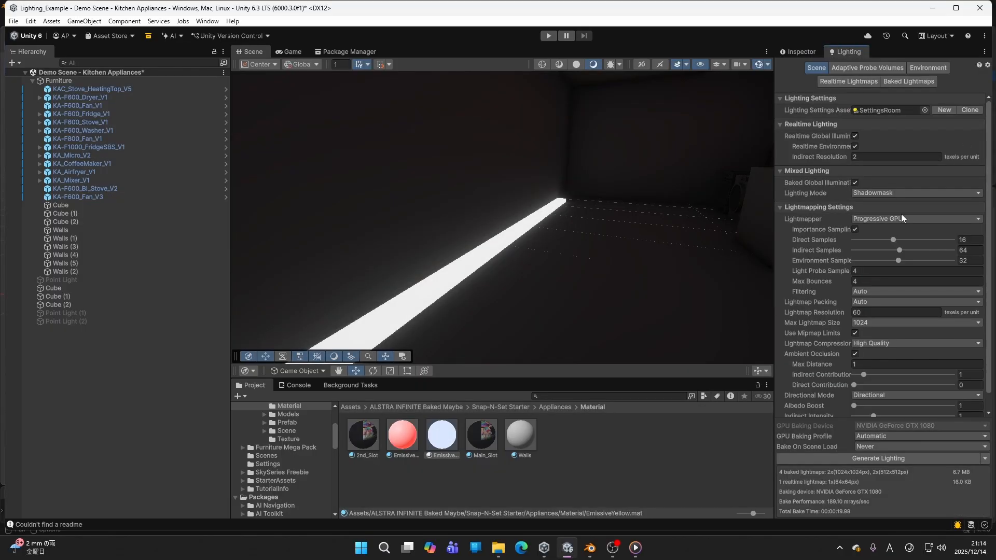
{"action": "left_click", "coordinate": [884, 459]}
{"action": "right_click_drag", "start_coordinate": [630, 303], "coordinate": [703, 275]}
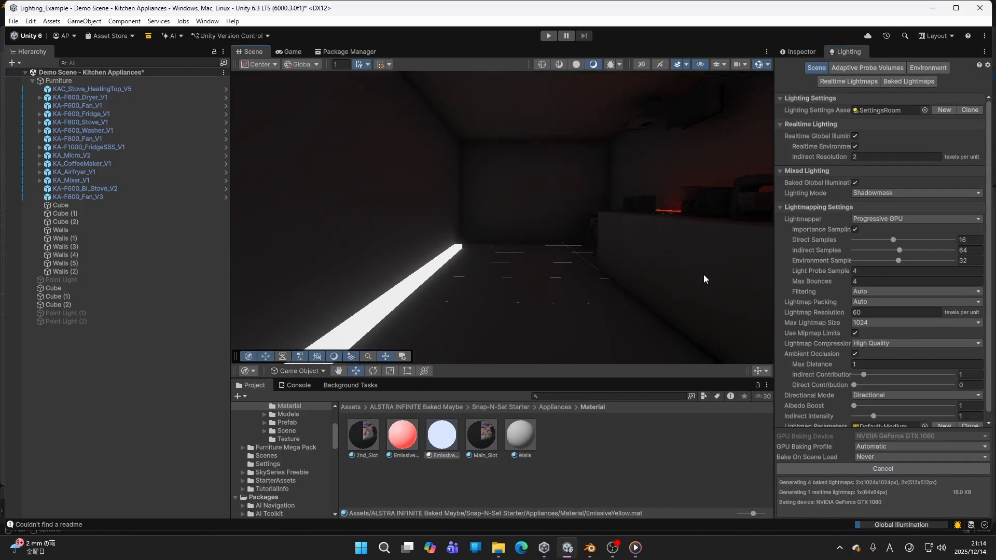
{"action": "right_click_drag", "start_coordinate": [606, 234], "coordinate": [612, 201]}
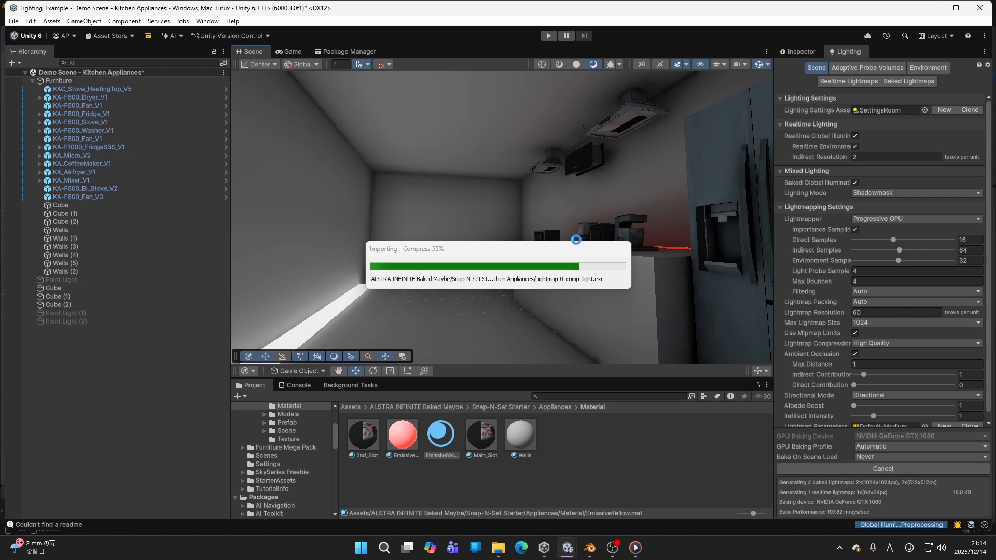
{"action": "right_click_drag", "start_coordinate": [585, 197], "coordinate": [504, 222]}
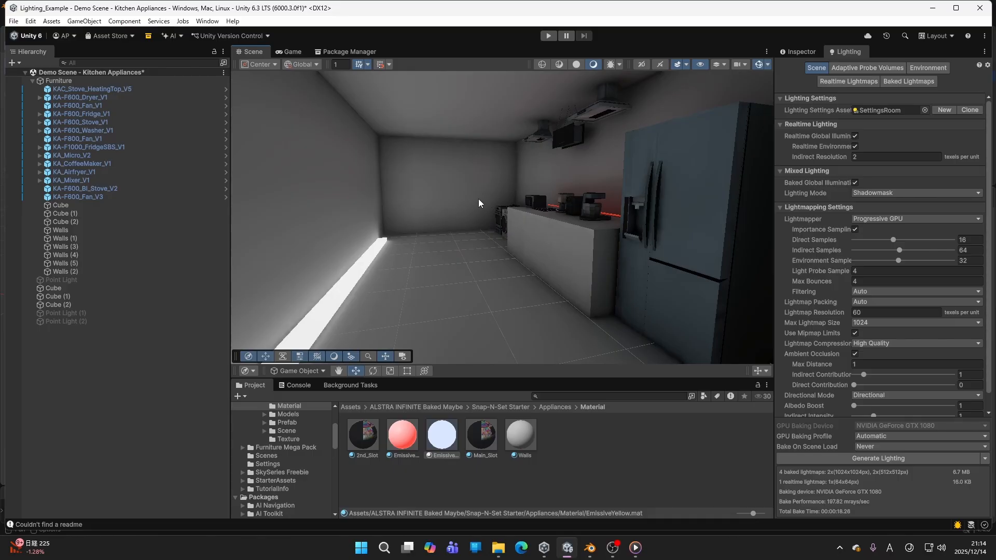
{"action": "right_click_drag", "start_coordinate": [478, 198], "coordinate": [613, 186]}
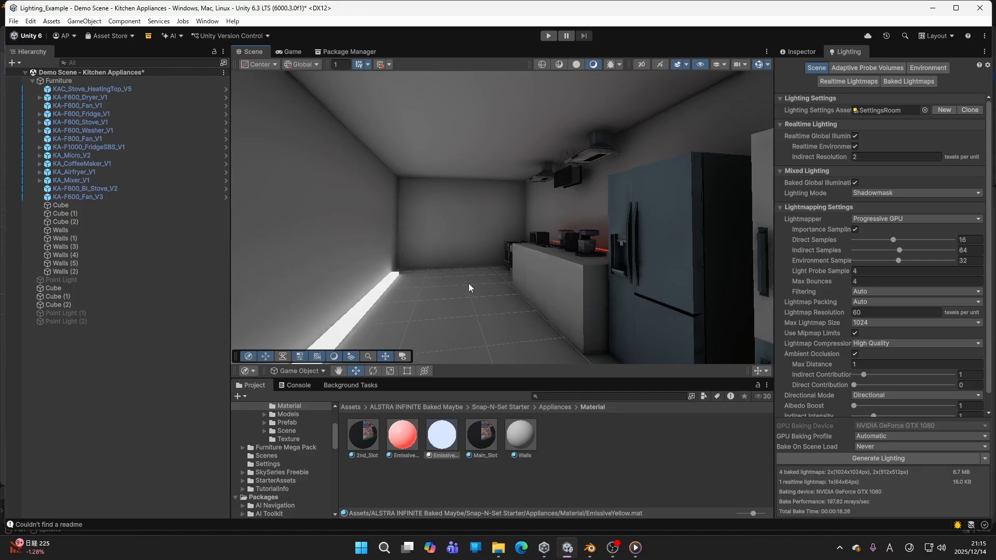
{"action": "right_click_drag", "start_coordinate": [469, 282], "coordinate": [472, 300]}
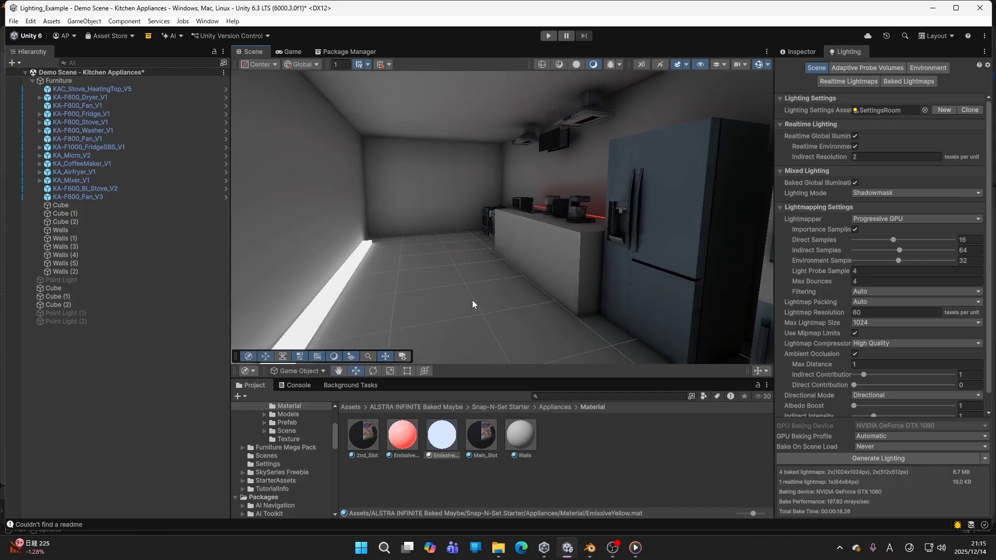
{"action": "right_click_drag", "start_coordinate": [495, 269], "coordinate": [531, 269]}
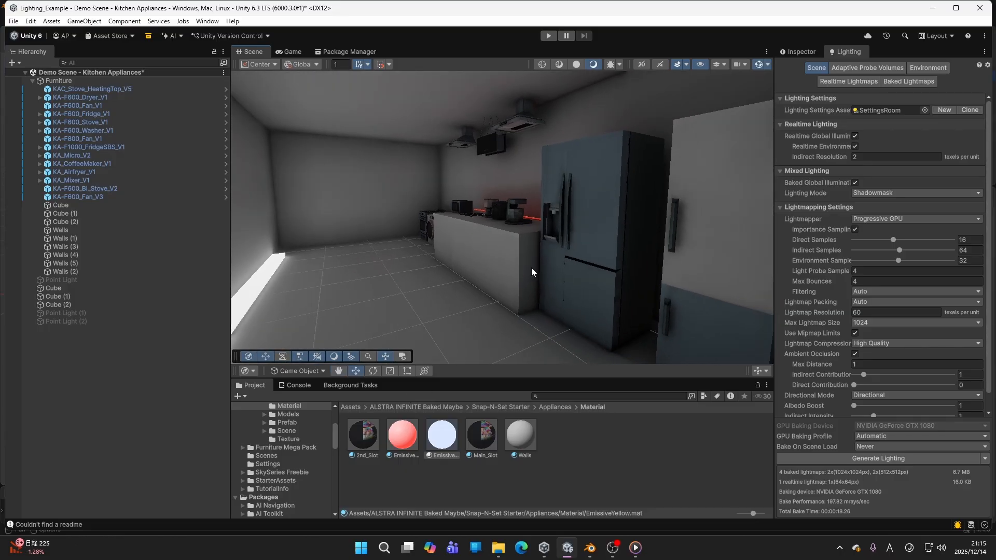